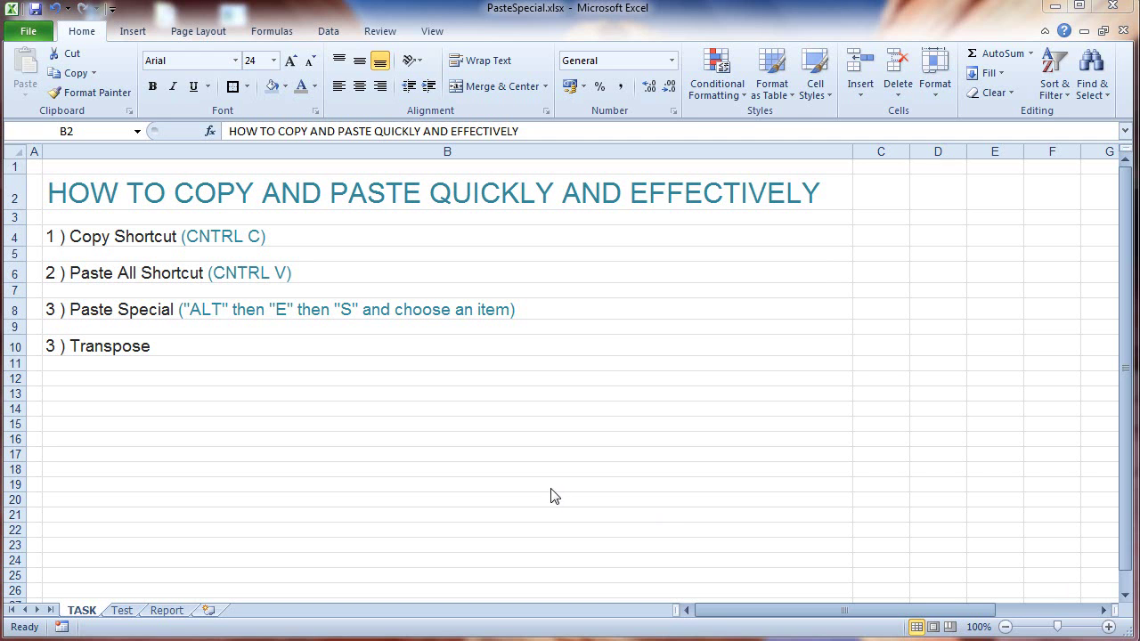
# - Copy the empty cell B13 on the TASK sheet, and clear the copy selection
pyautogui.click(437, 394)
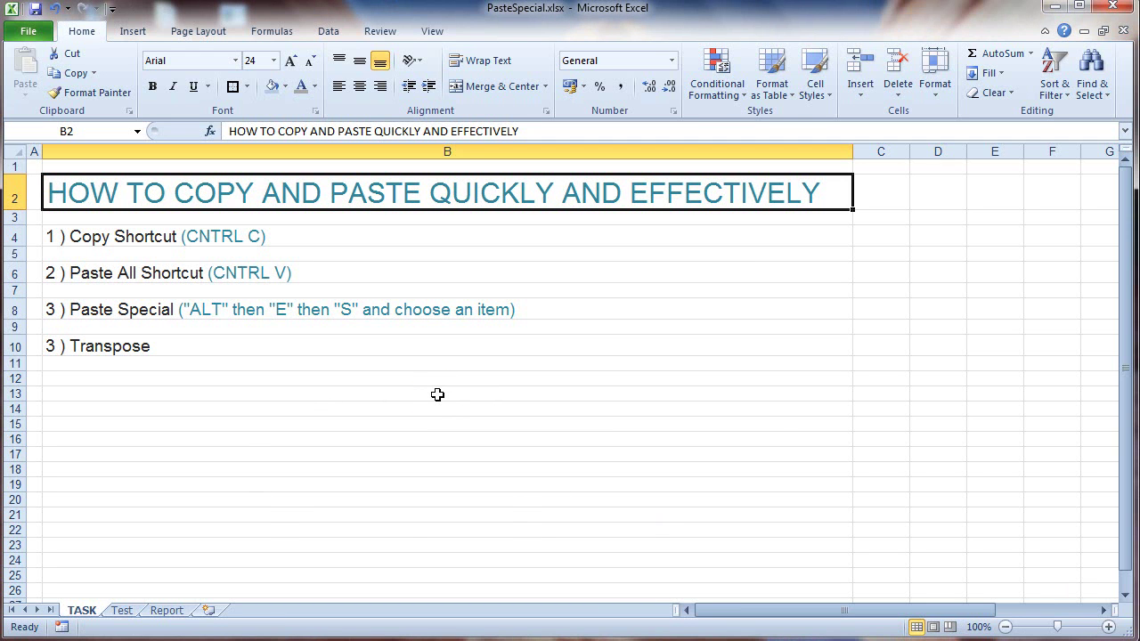
pyautogui.click(438, 394)
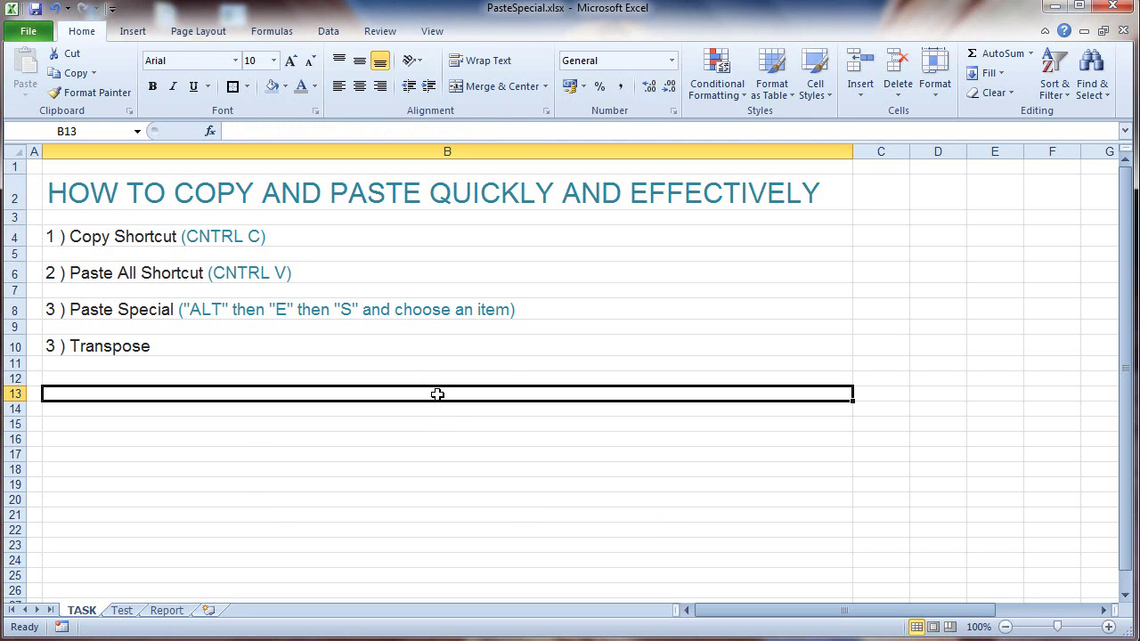
pyautogui.rightClick(437, 395)
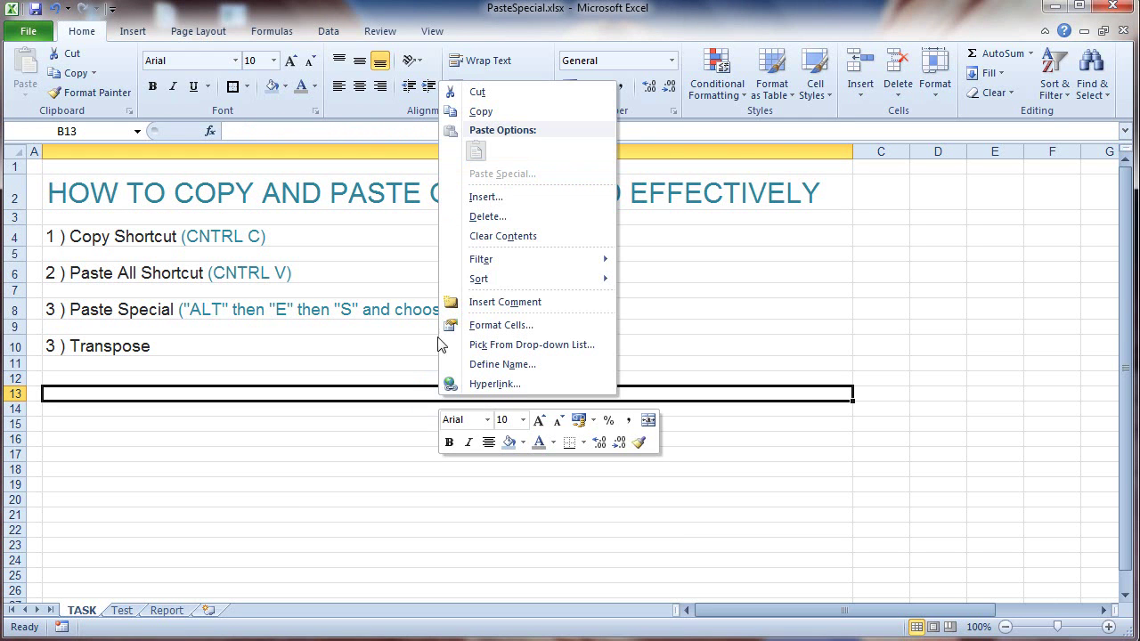
pyautogui.click(505, 114)
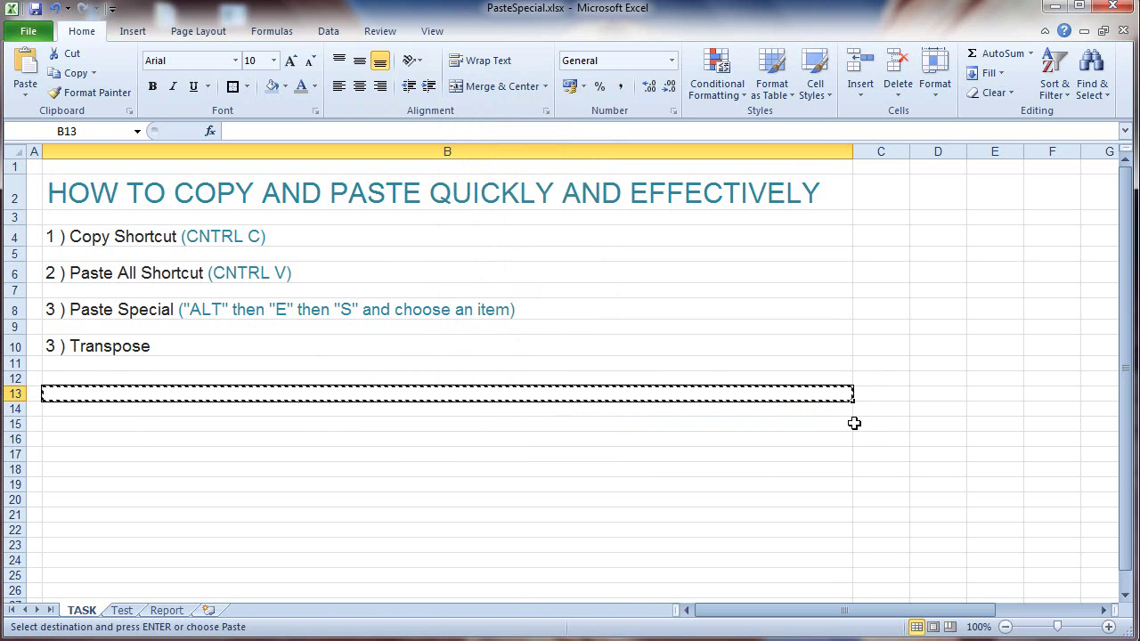
pyautogui.press('Escape')
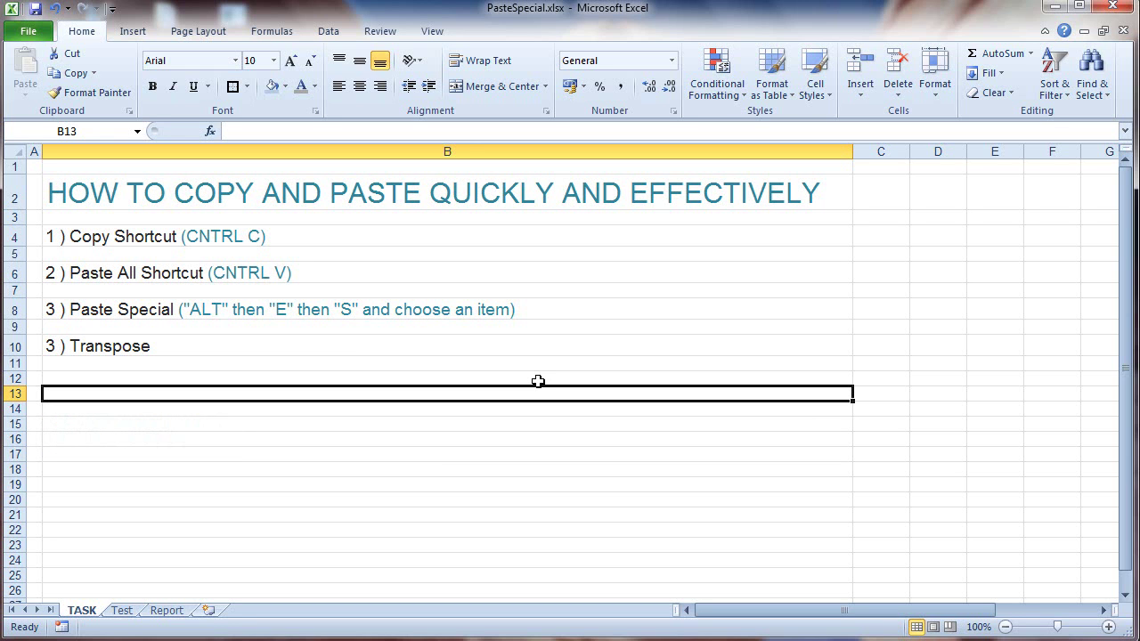
# - Copy cell B13 and look over the available paste options and the Paste Special choices without pasting anything
pyautogui.hotkey('ctrl', 'c')
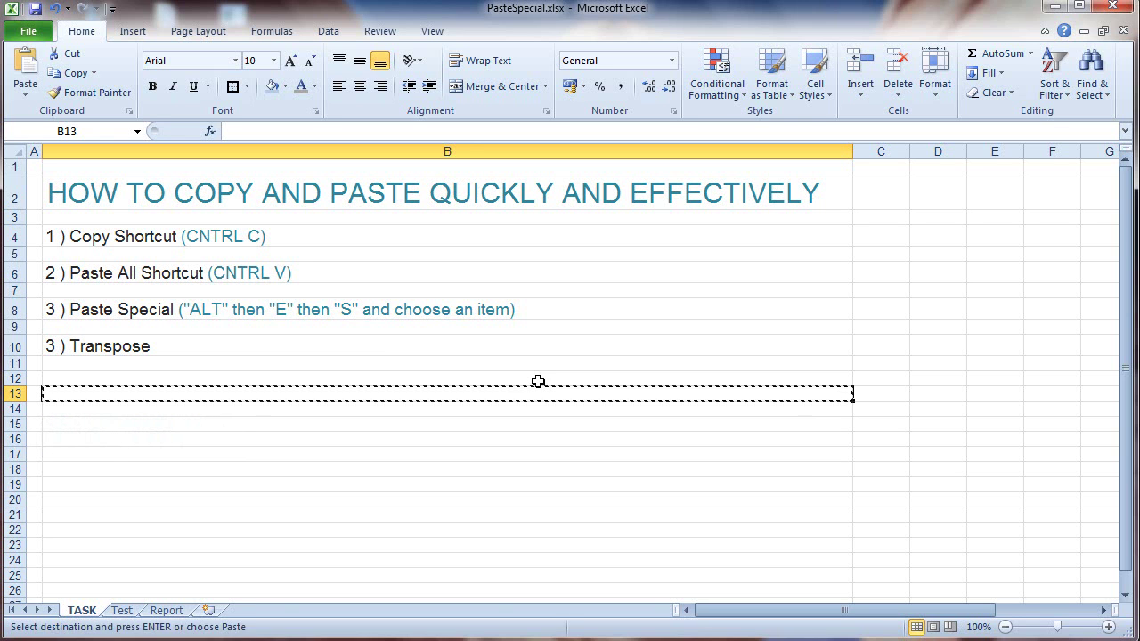
pyautogui.click(25, 89)
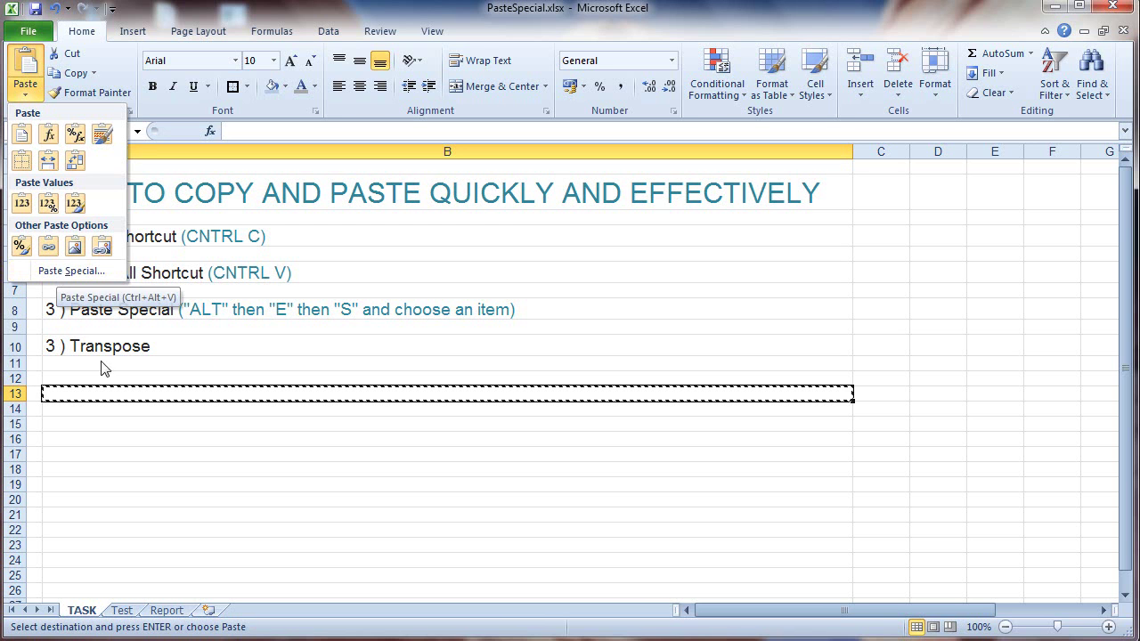
pyautogui.rightClick(151, 394)
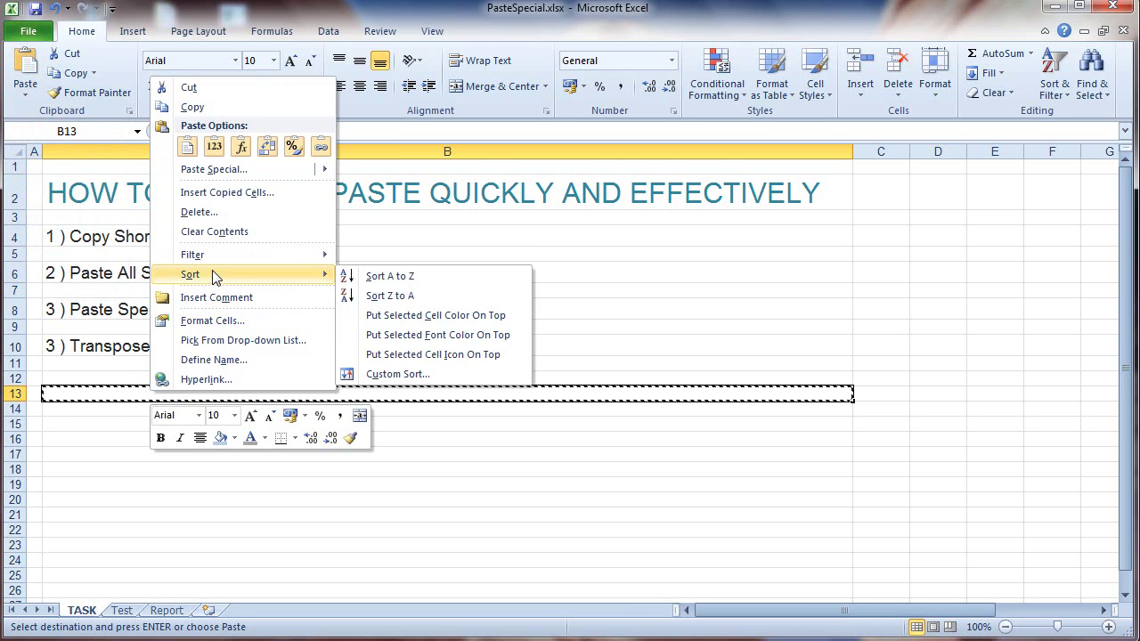
pyautogui.click(220, 169)
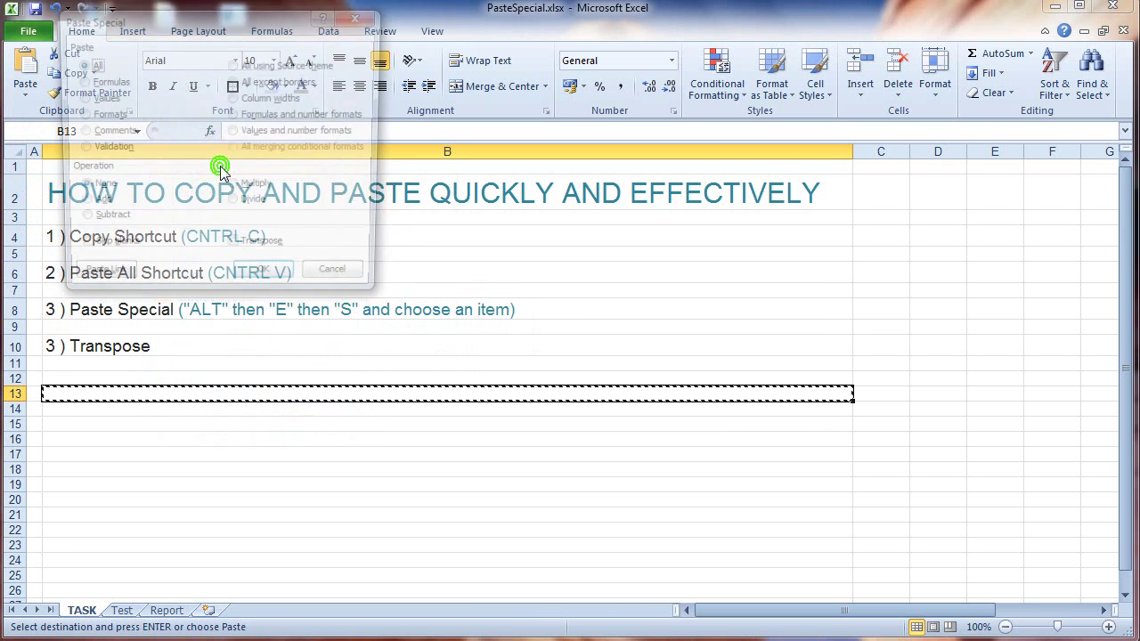
pyautogui.moveTo(213, 18); pyautogui.dragTo(495, 201)
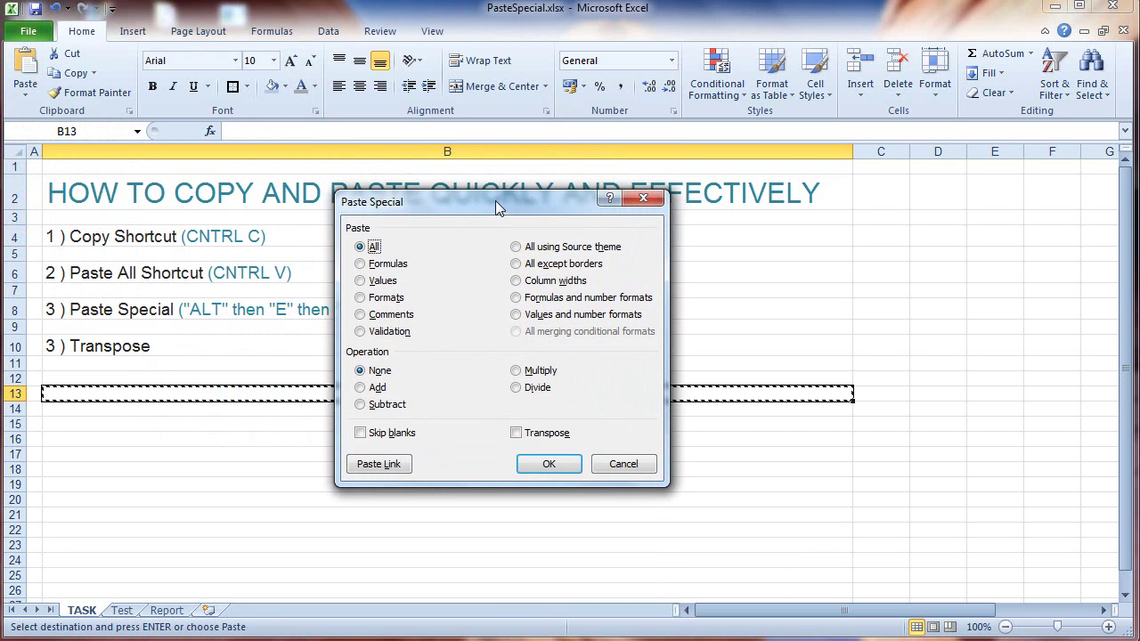
pyautogui.click(623, 464)
# - Bring up the Paste Special choices for cell B13 once more and dismiss them without pasting
pyautogui.press('alt')
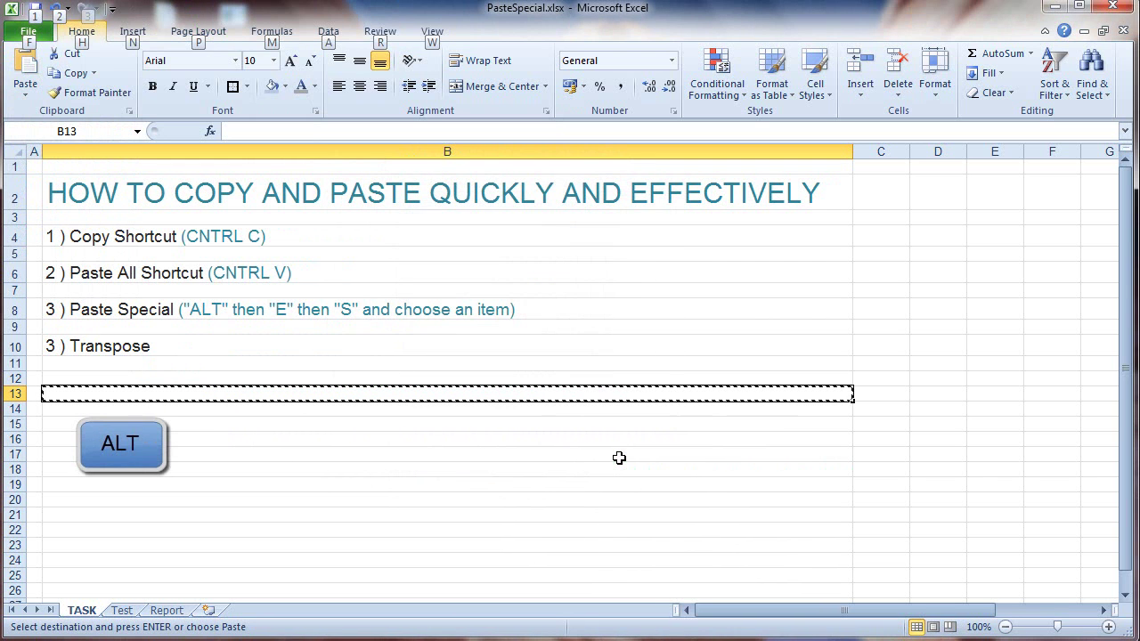
pyautogui.press('e')
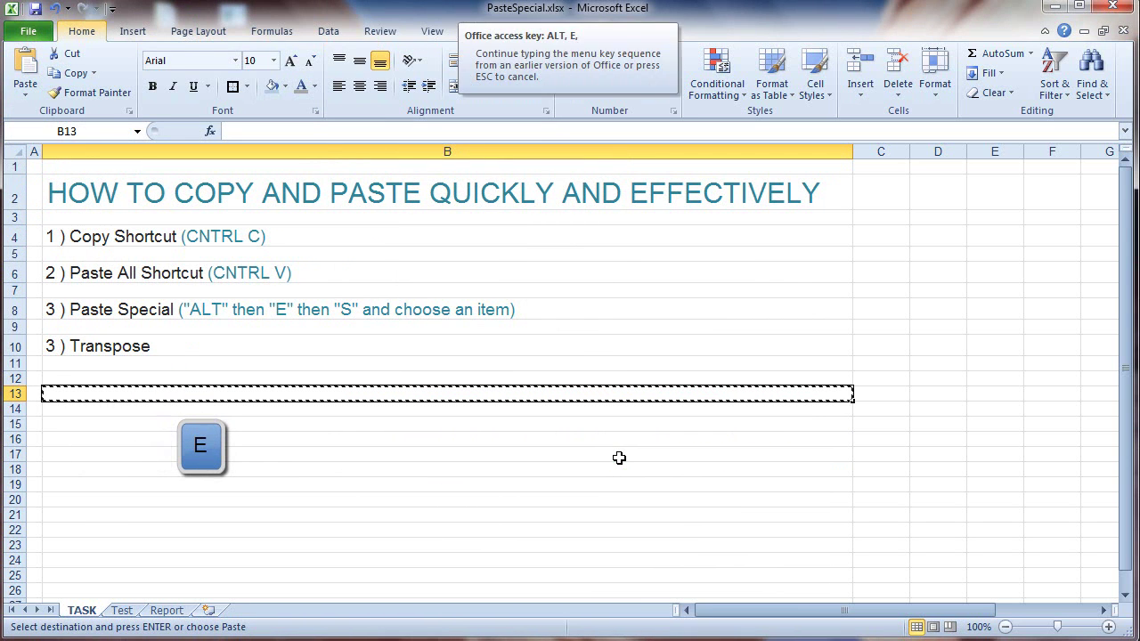
pyautogui.press('s')
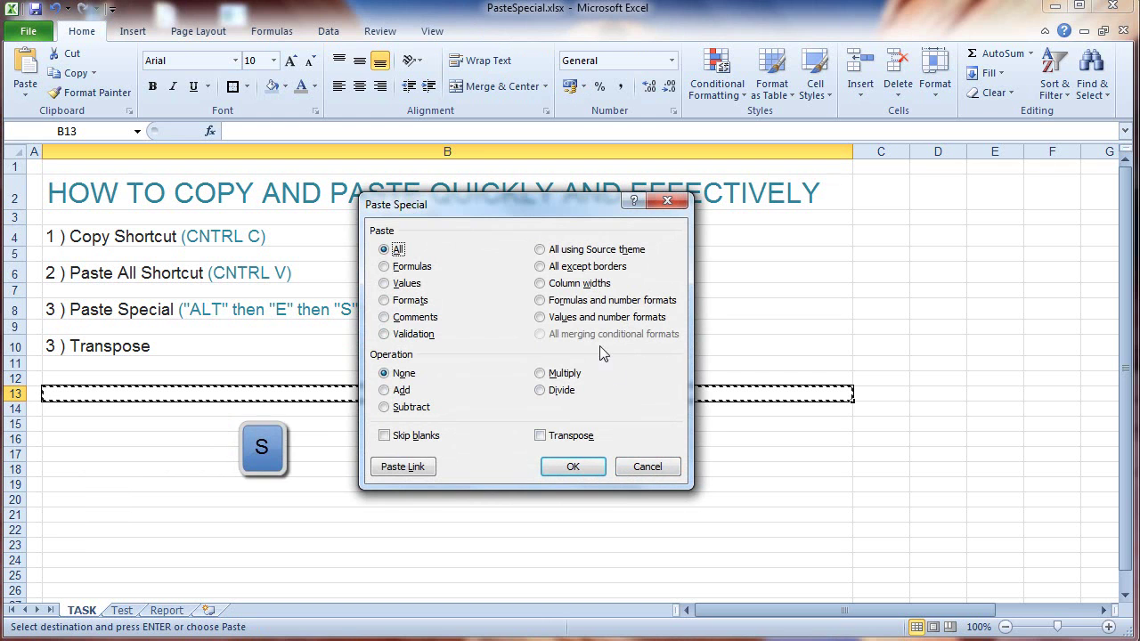
pyautogui.click(655, 470)
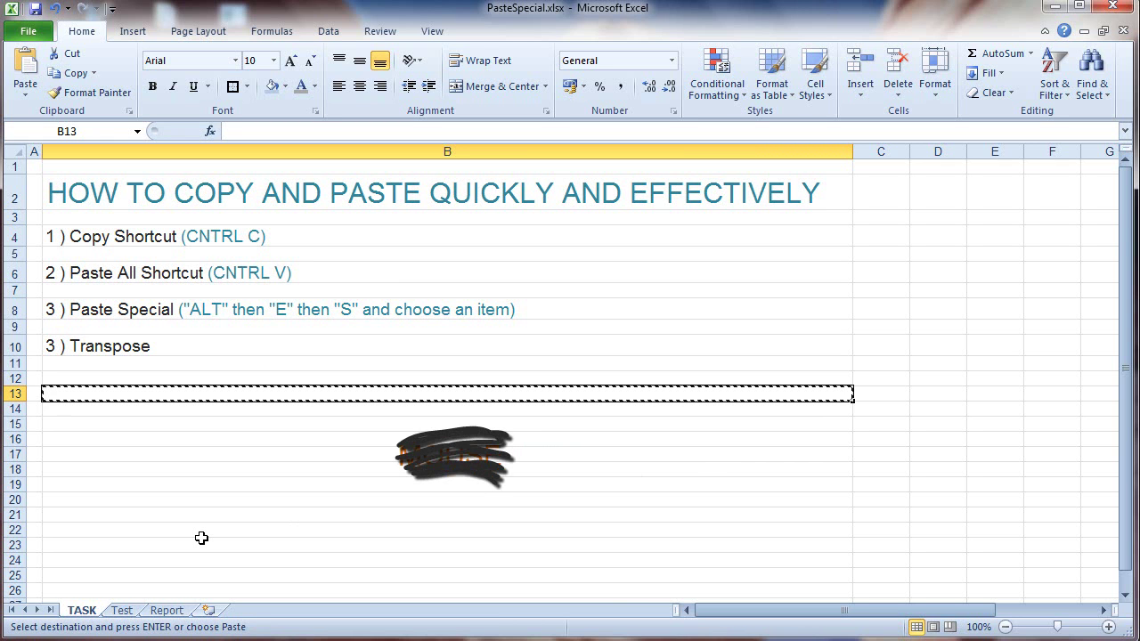
# - On the Test sheet, copy the "Copy All My Properties" cell B2
pyautogui.click(122, 611)
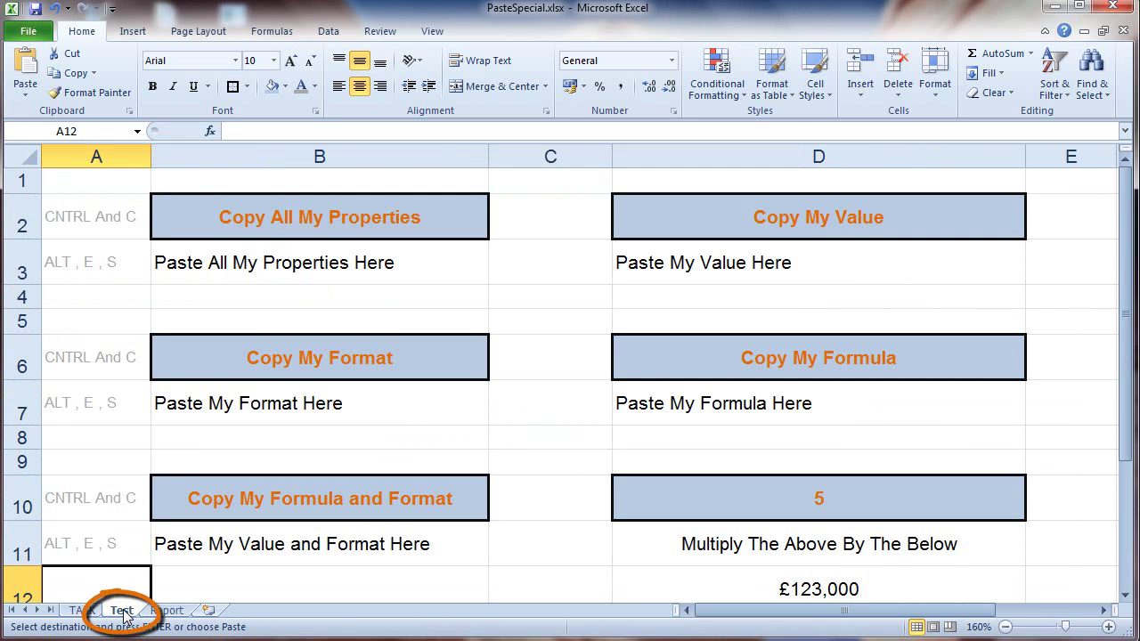
pyautogui.click(448, 220)
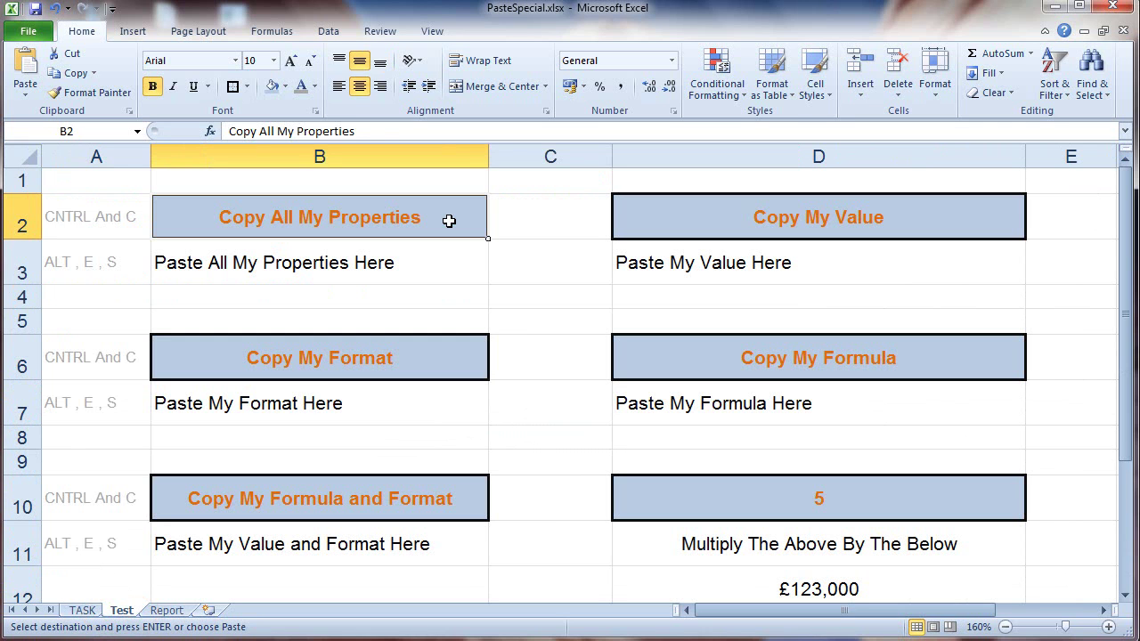
pyautogui.click(442, 255)
pyautogui.press('Up')
# - Paste everything from the copied cell into B3 with Paste Special set to All, and end the copy mode
pyautogui.press('Down')
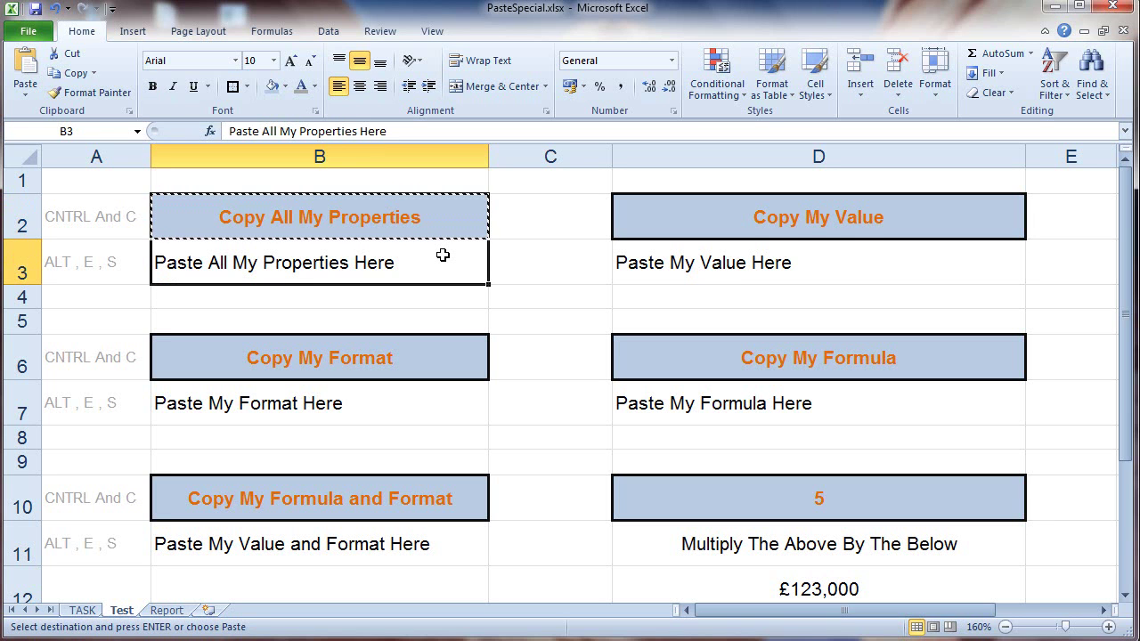
pyautogui.click(24, 89)
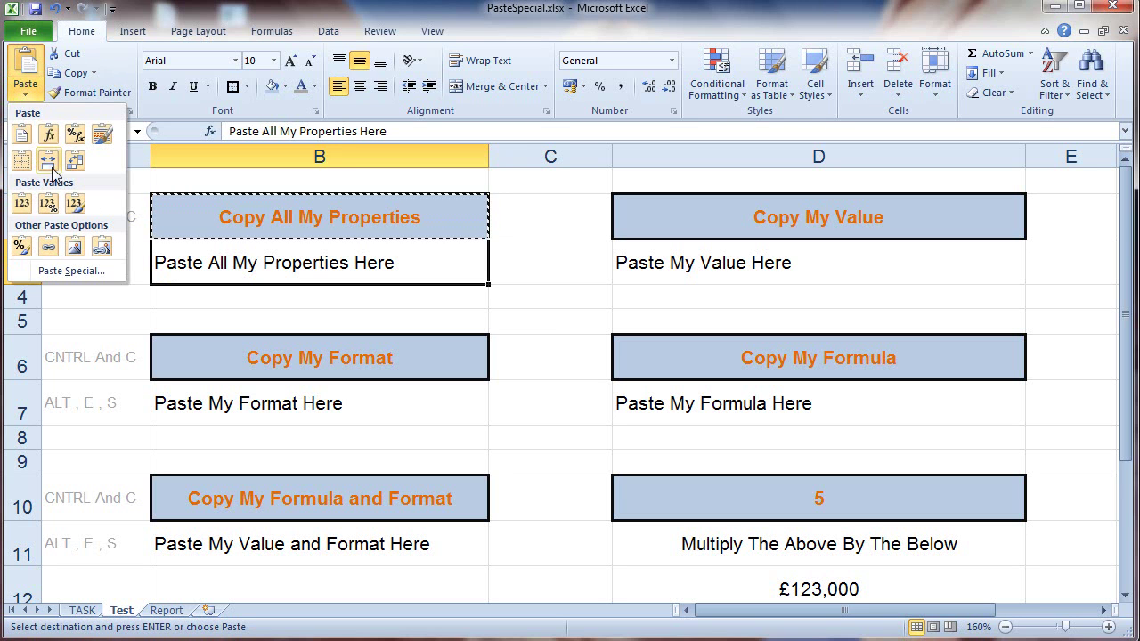
pyautogui.click(454, 256)
pyautogui.press('alt')
pyautogui.press('e')
pyautogui.press('s')
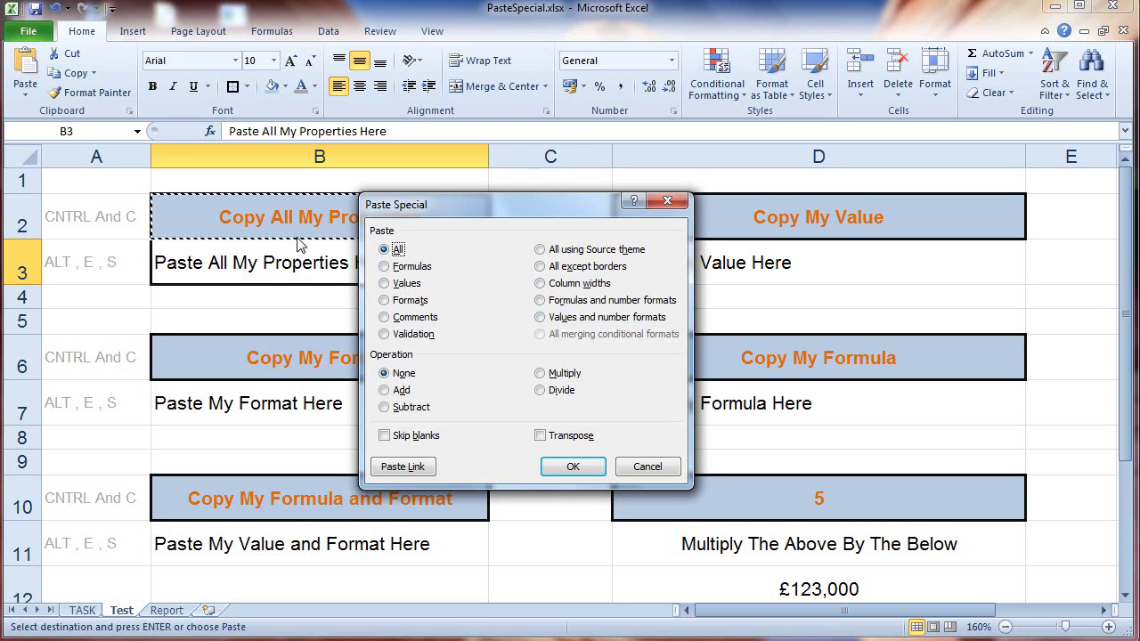
pyautogui.click(574, 466)
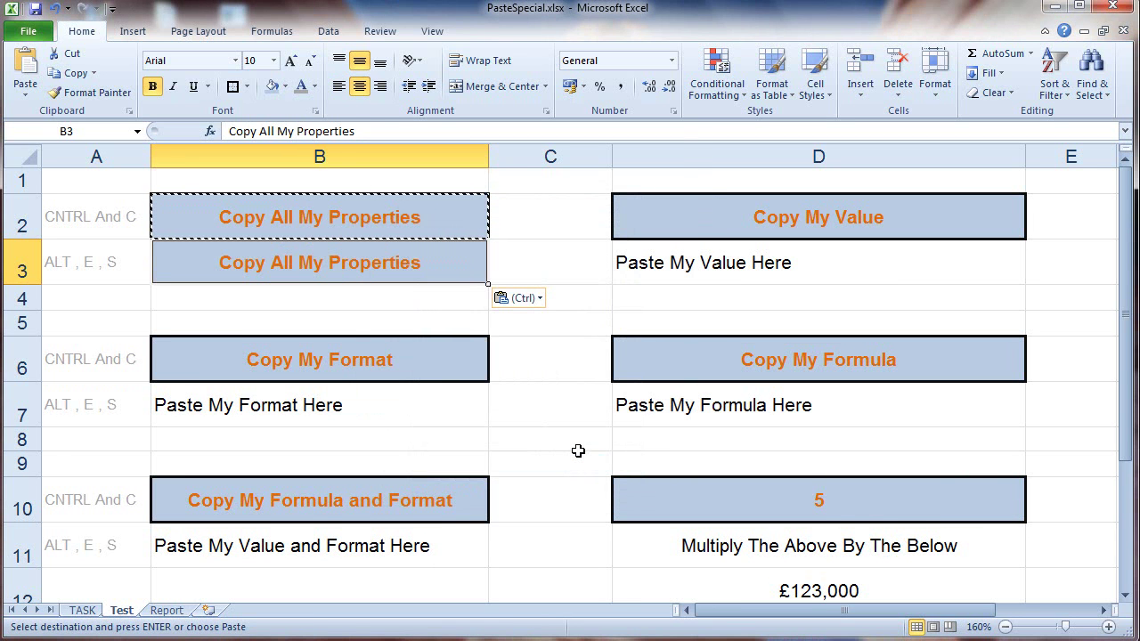
pyautogui.press('Escape')
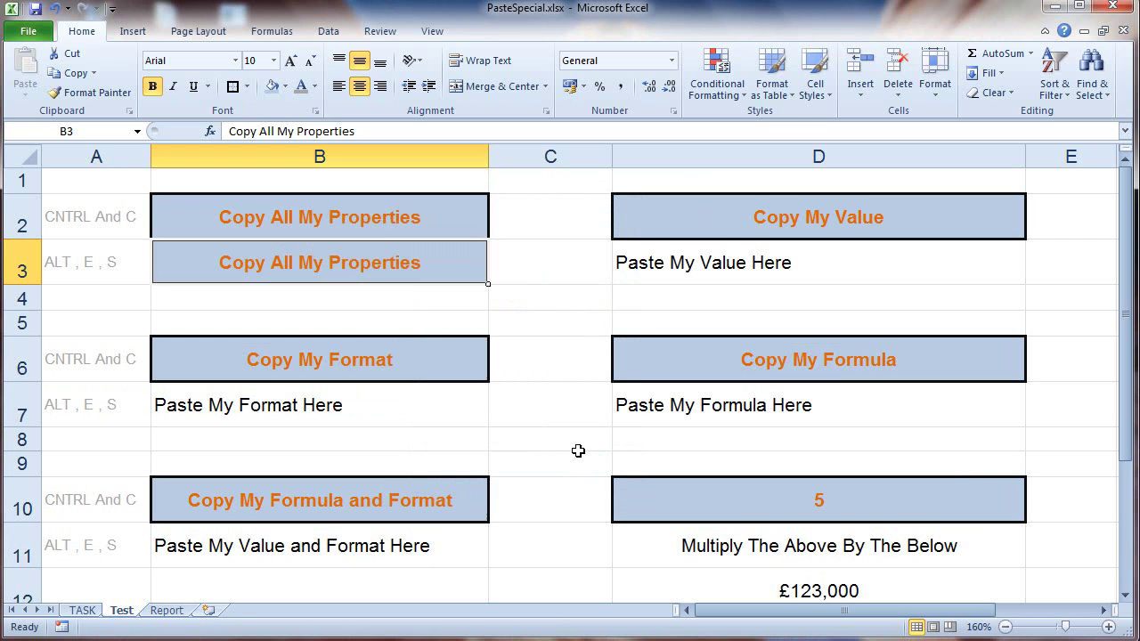
pyautogui.click(523, 295)
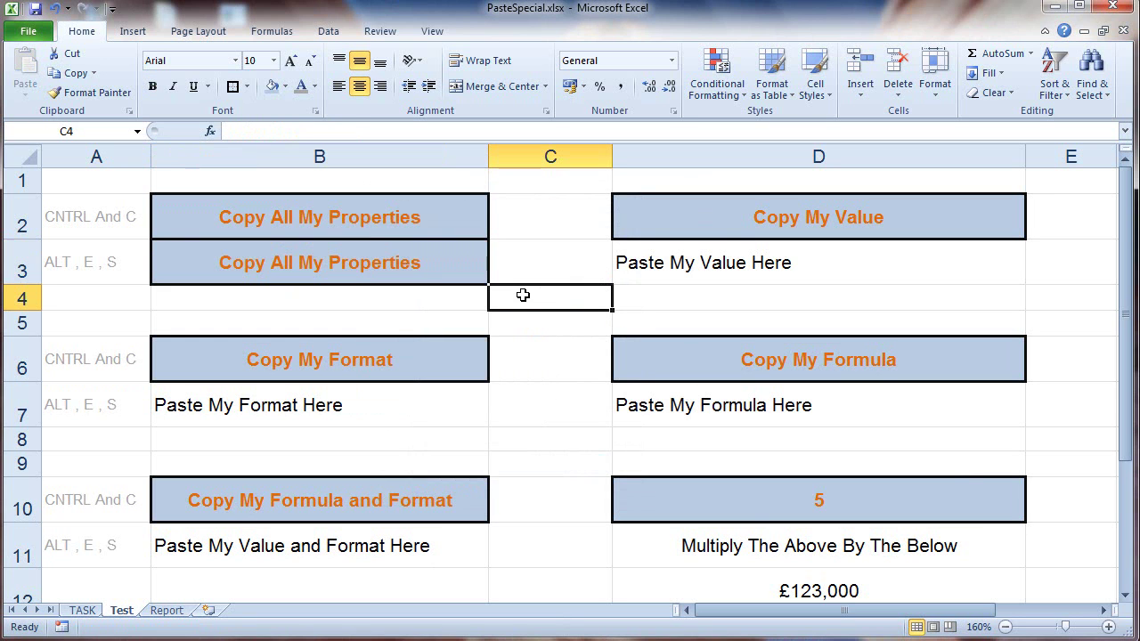
pyautogui.click(366, 252)
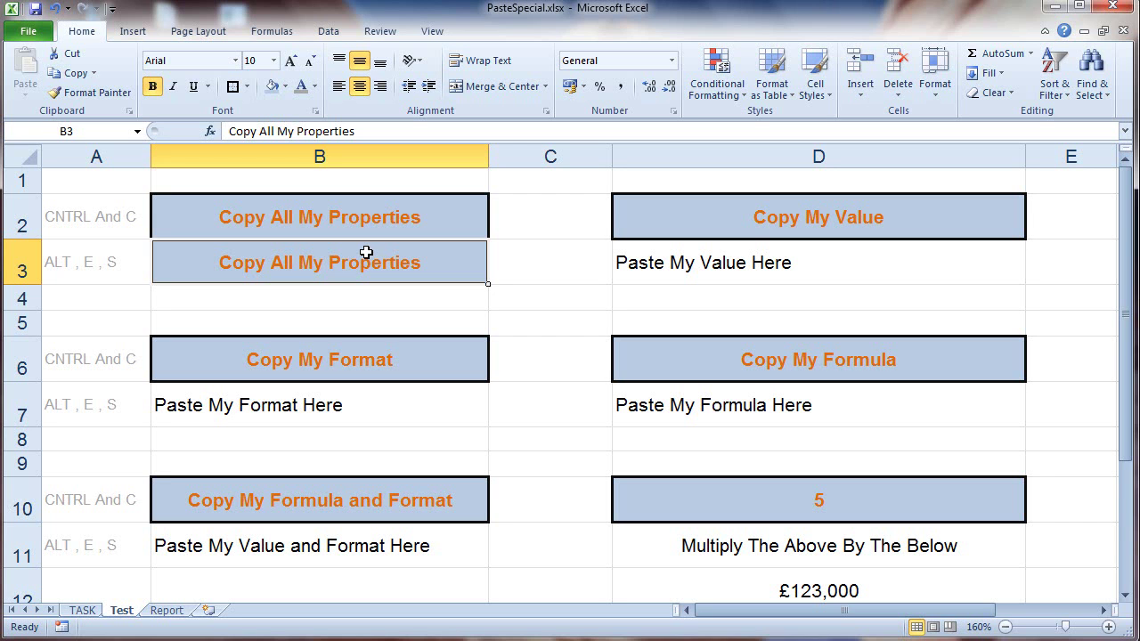
pyautogui.click(474, 216)
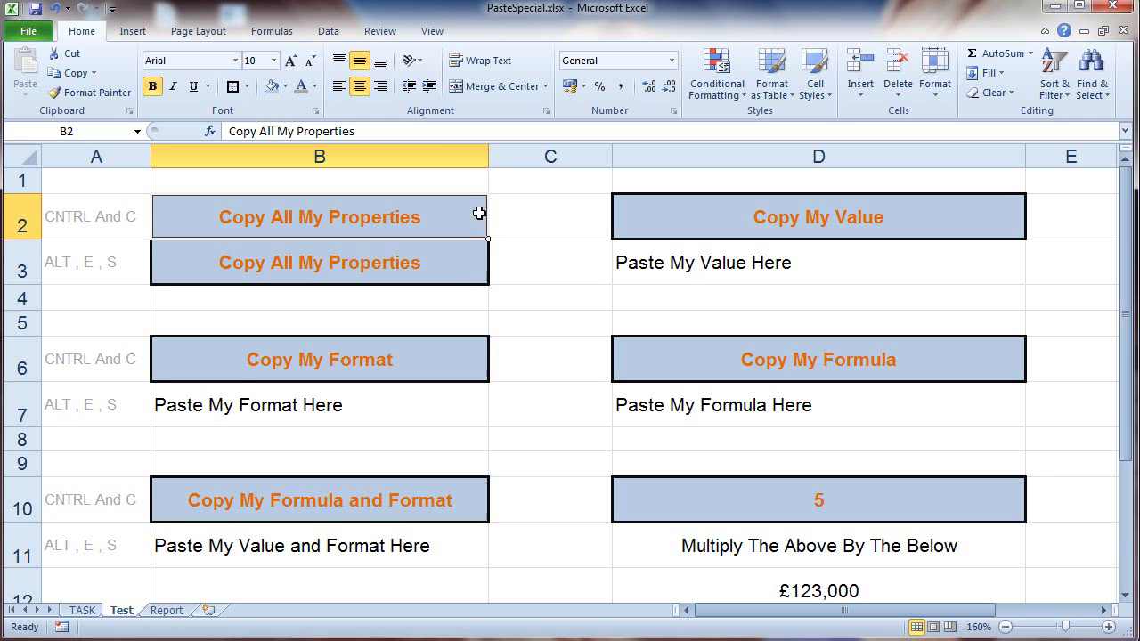
pyautogui.click(471, 259)
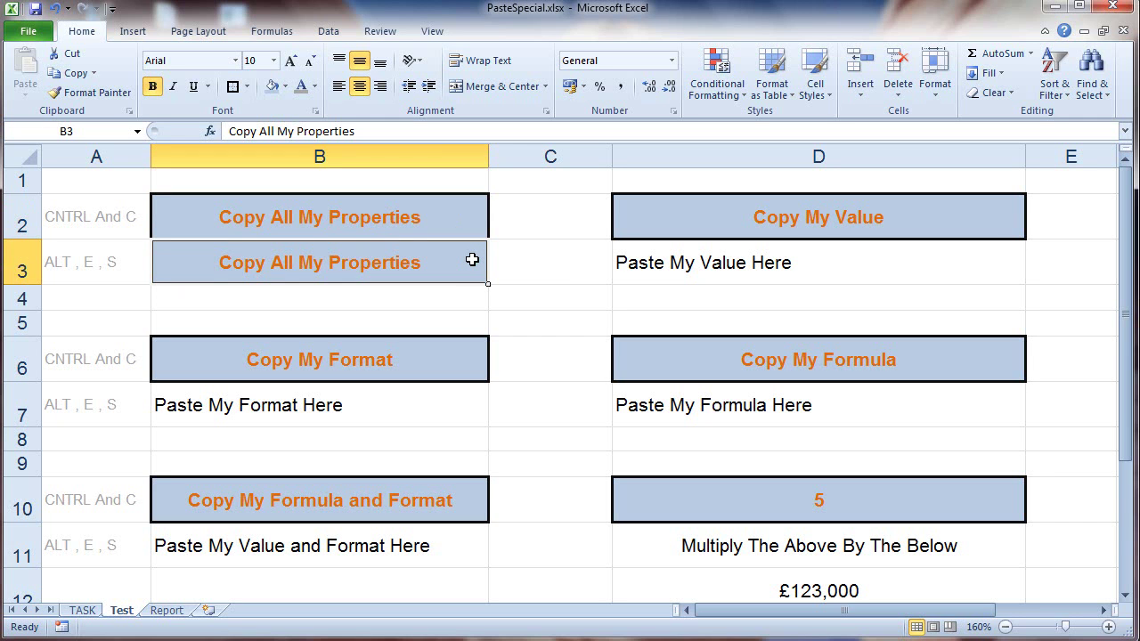
# - Copy the "Copy My Value" cell D2 and paste only its value into D3 with Paste Special set to Values
pyautogui.click(682, 215)
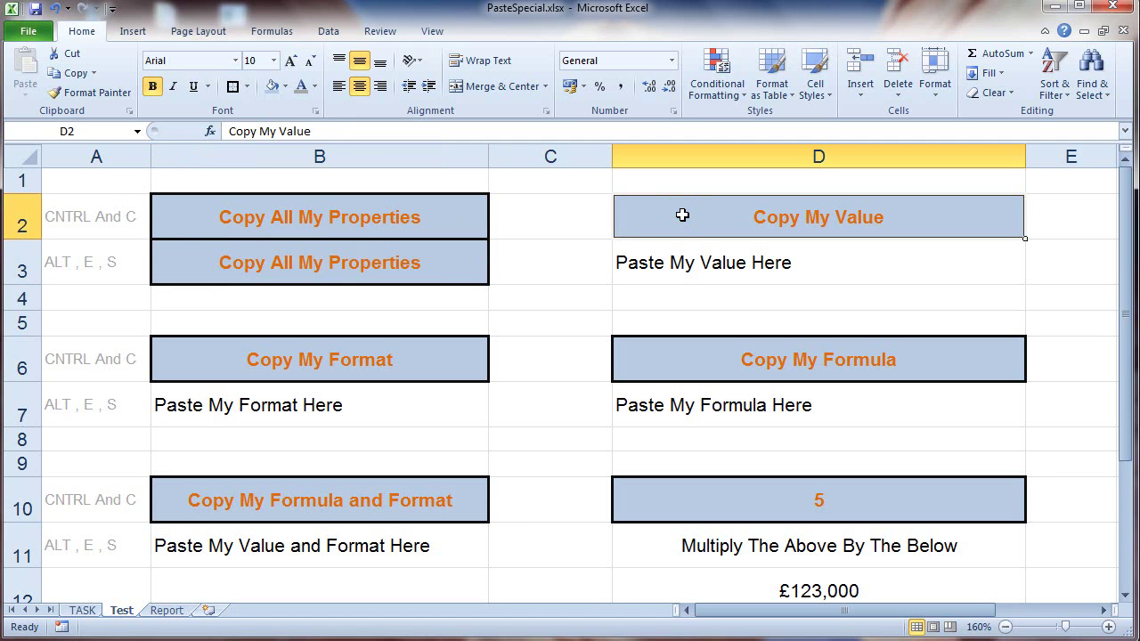
pyautogui.hotkey('ctrl', 'c')
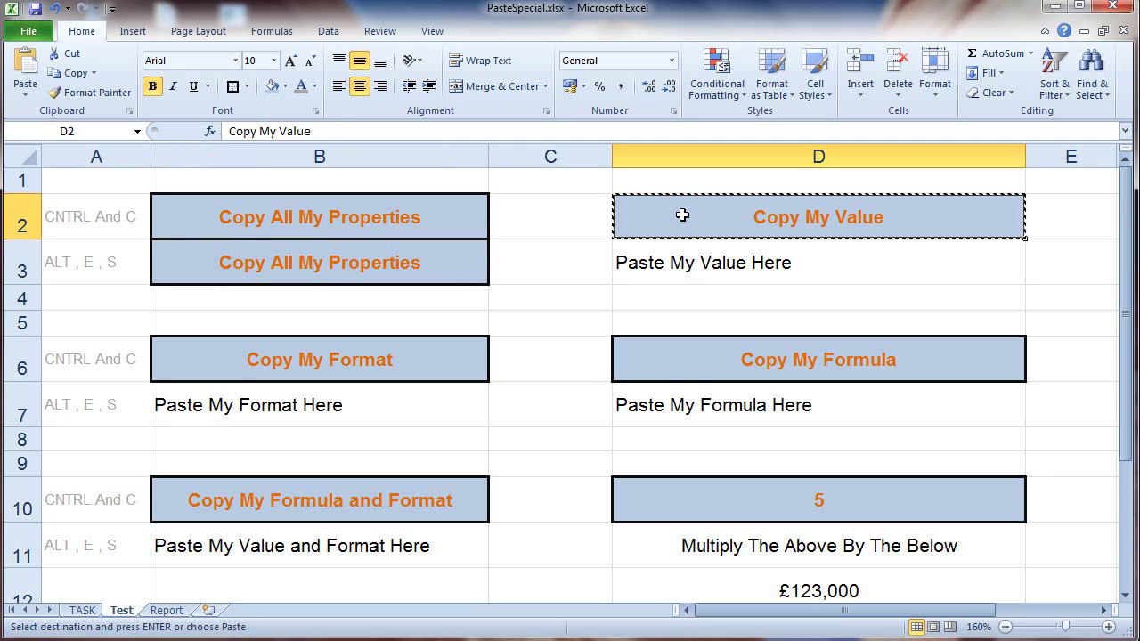
pyautogui.click(816, 258)
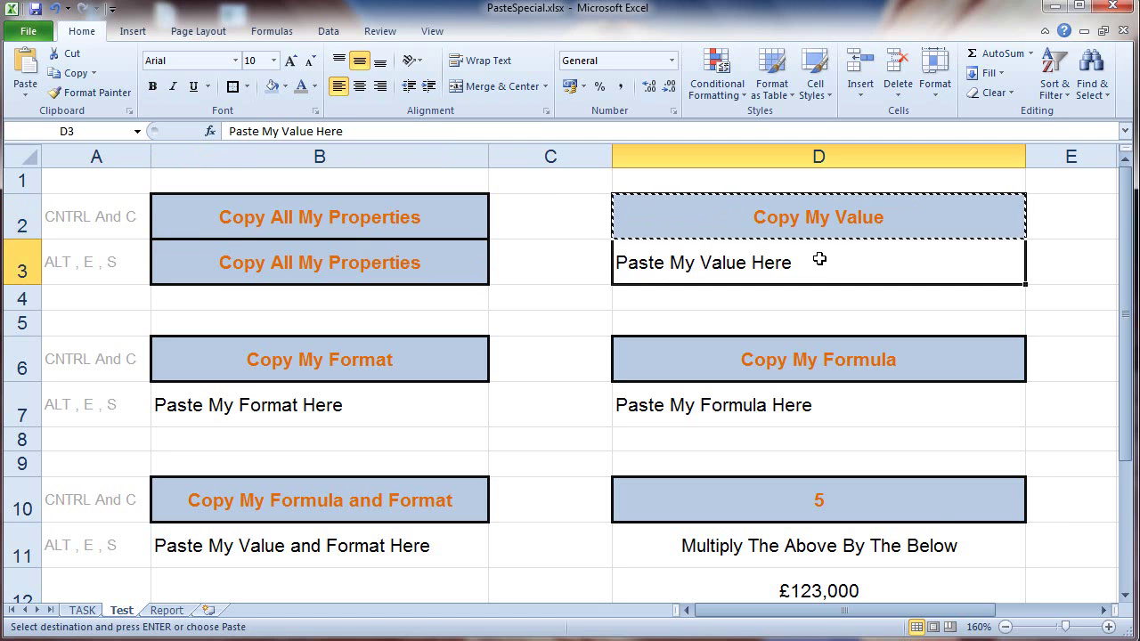
pyautogui.hotkey('alt', 'e')
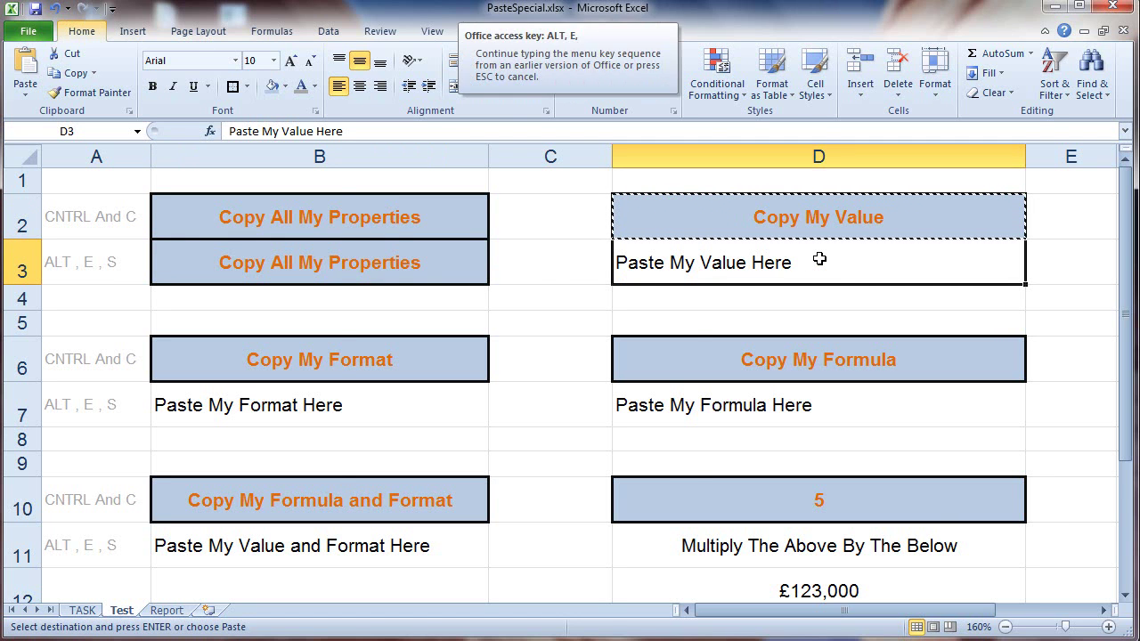
pyautogui.press('s')
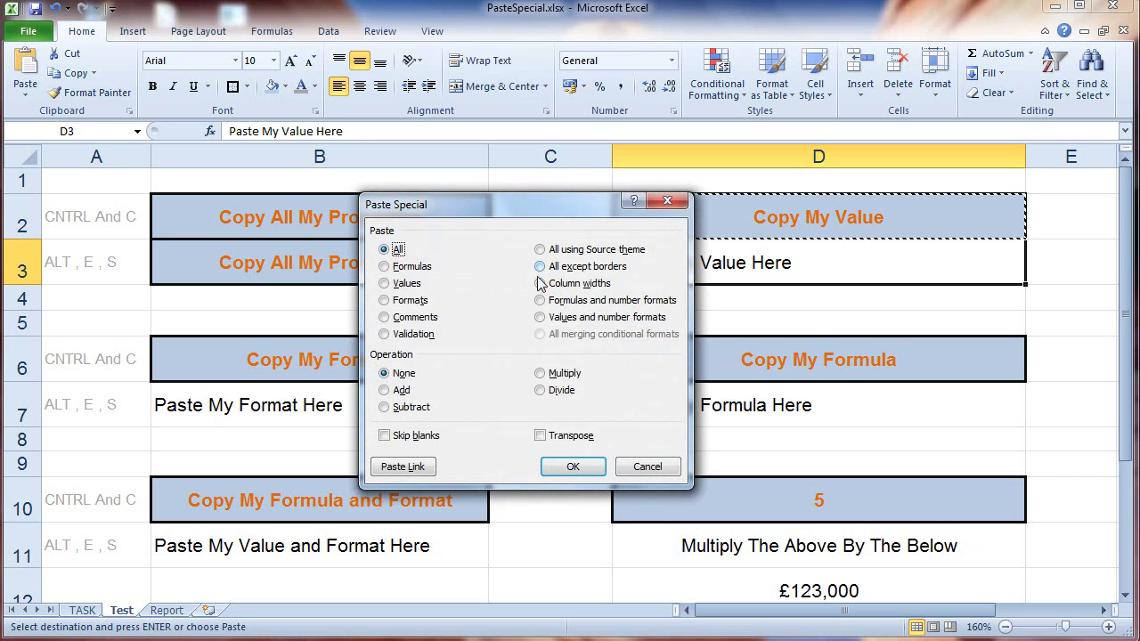
pyautogui.click(407, 283)
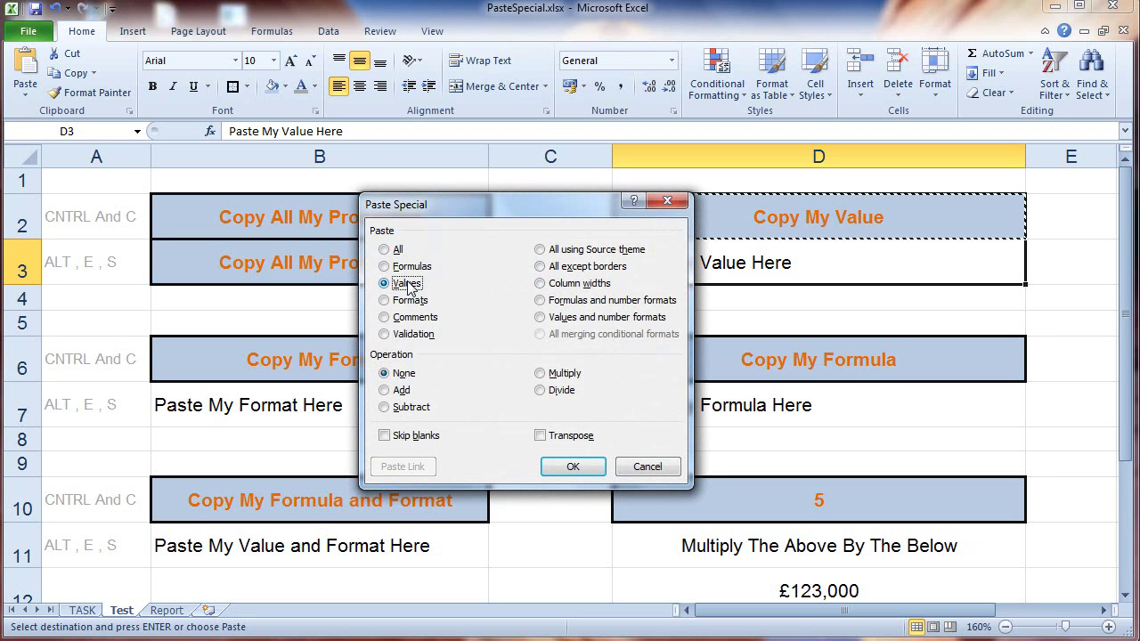
pyautogui.click(580, 465)
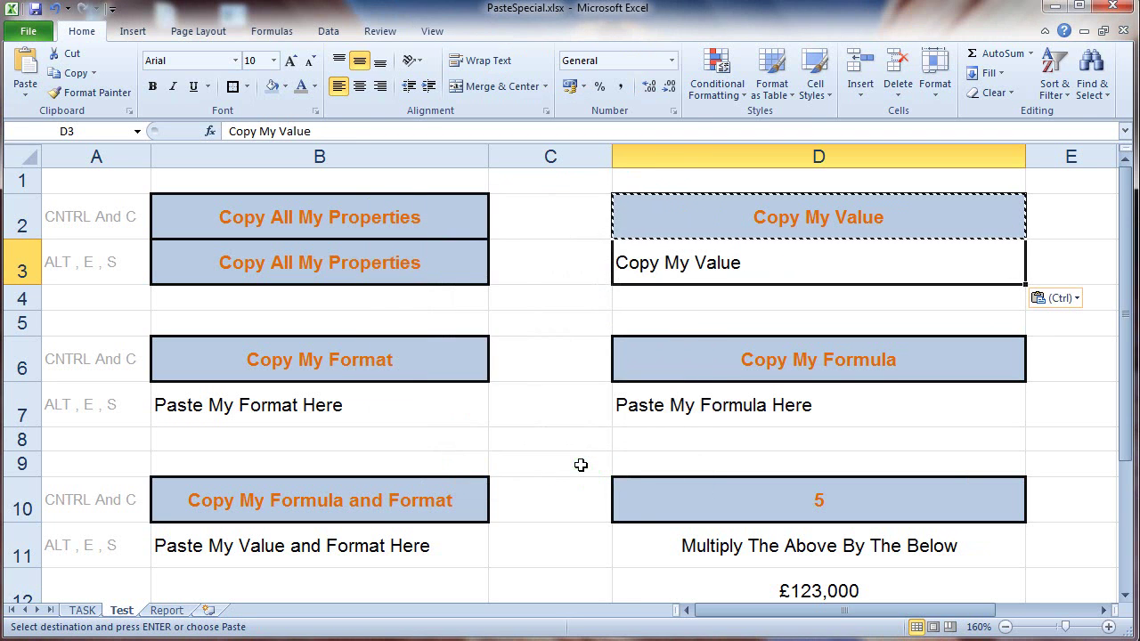
pyautogui.click(663, 288)
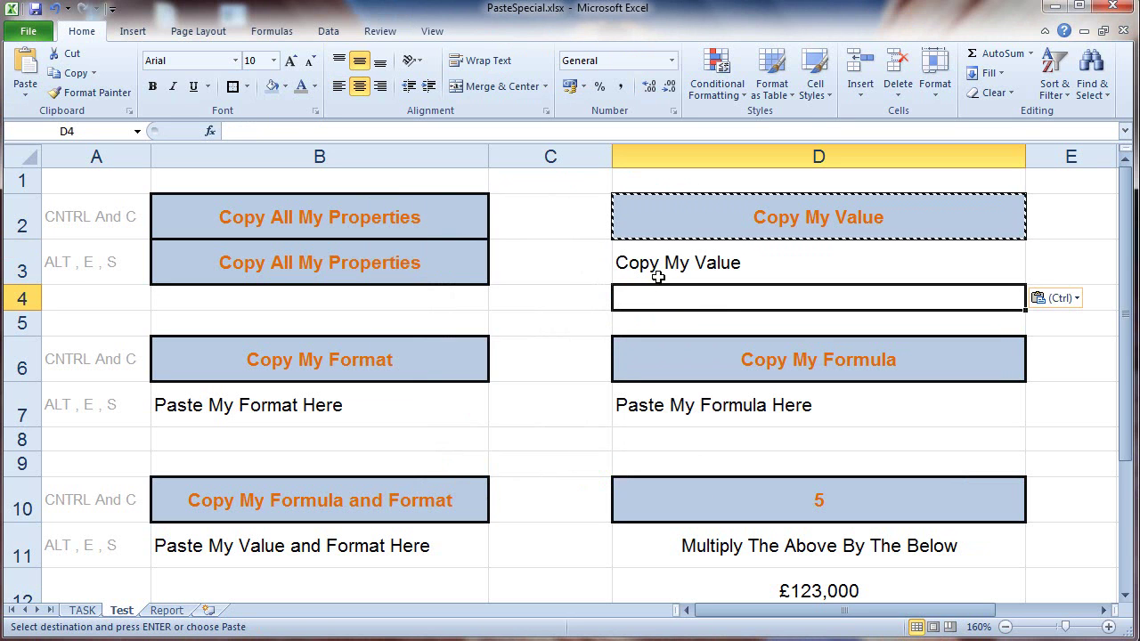
pyautogui.click(667, 255)
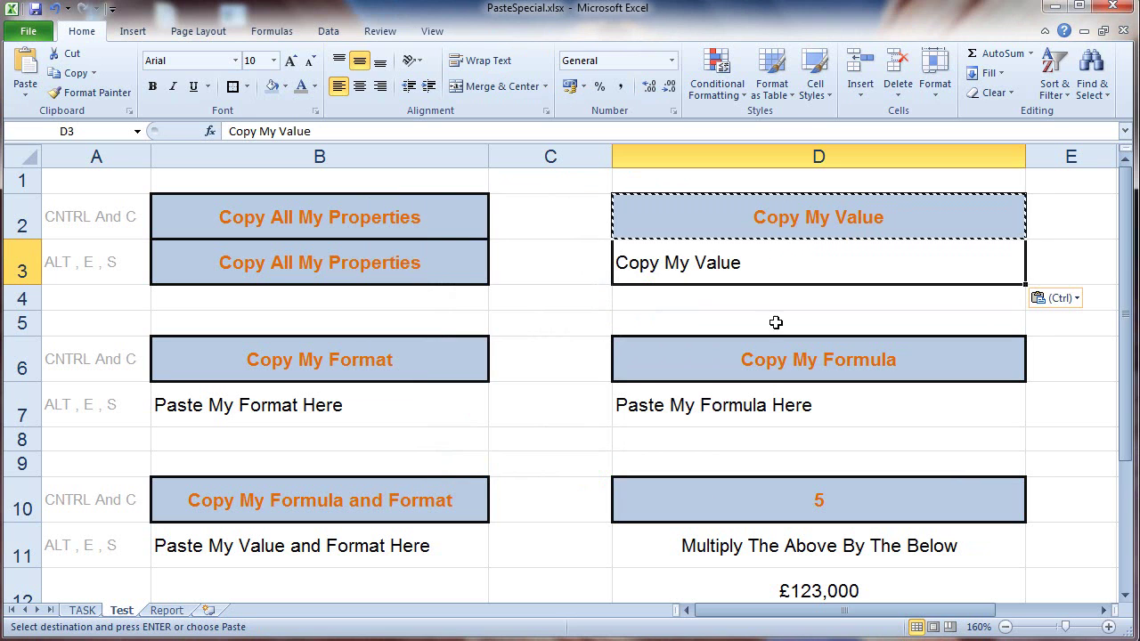
# - Paste only the value of the "Copy My Formula" cell D6 into D3 with Paste Special, undo that paste and end the copy mode
pyautogui.click(774, 363)
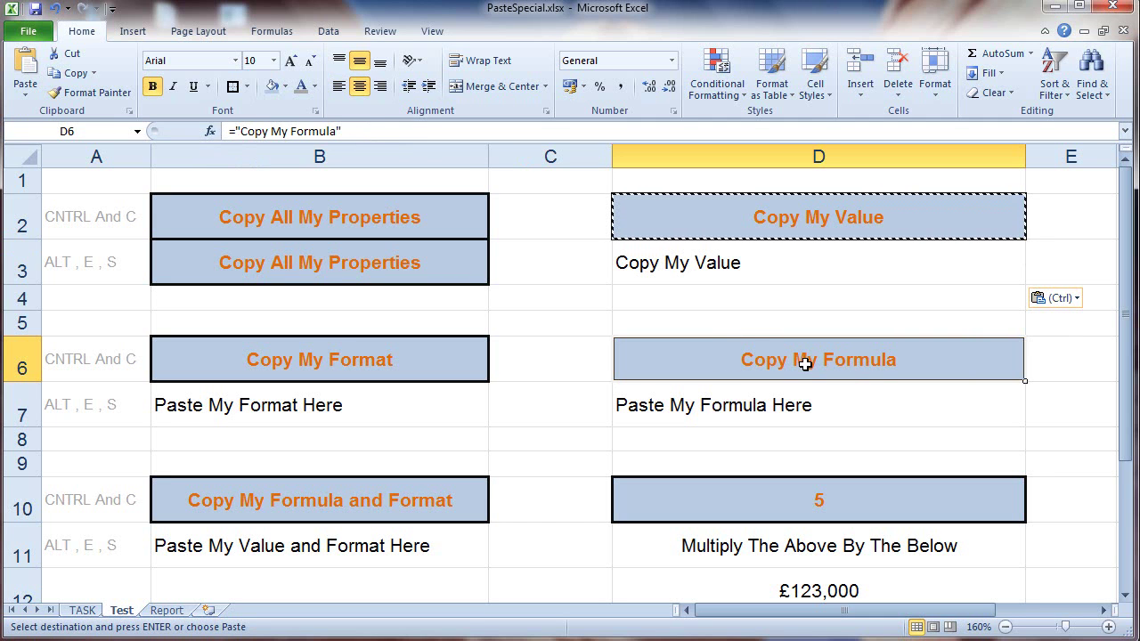
pyautogui.hotkey('ctrl', 'c')
pyautogui.press('Up')
pyautogui.press('Up')
pyautogui.press('Up')
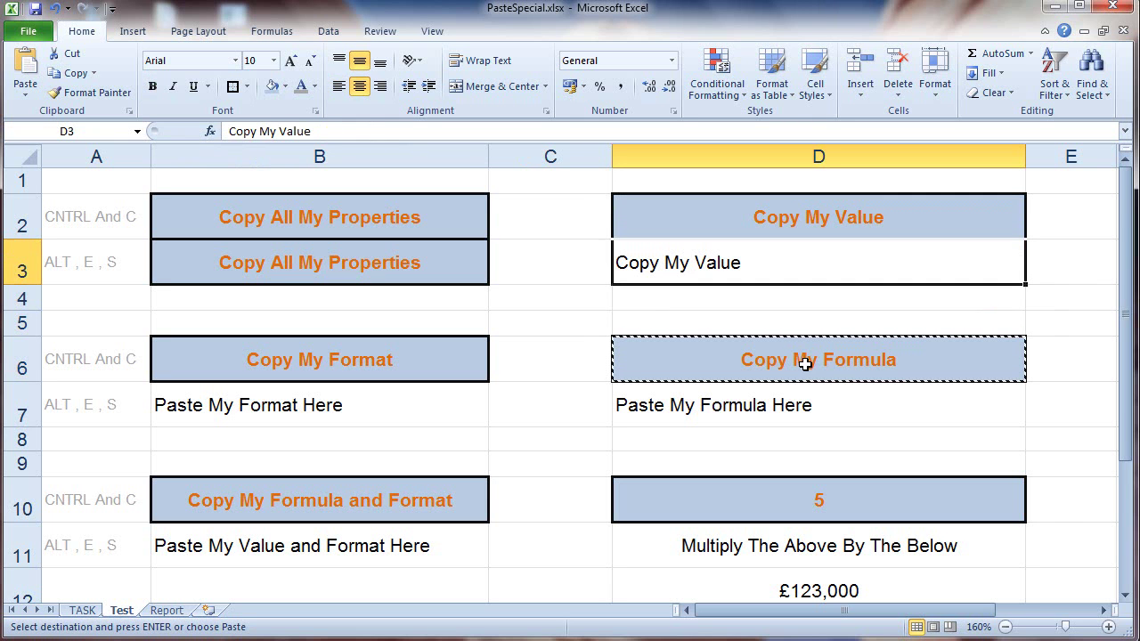
pyautogui.press('alt')
pyautogui.press('e')
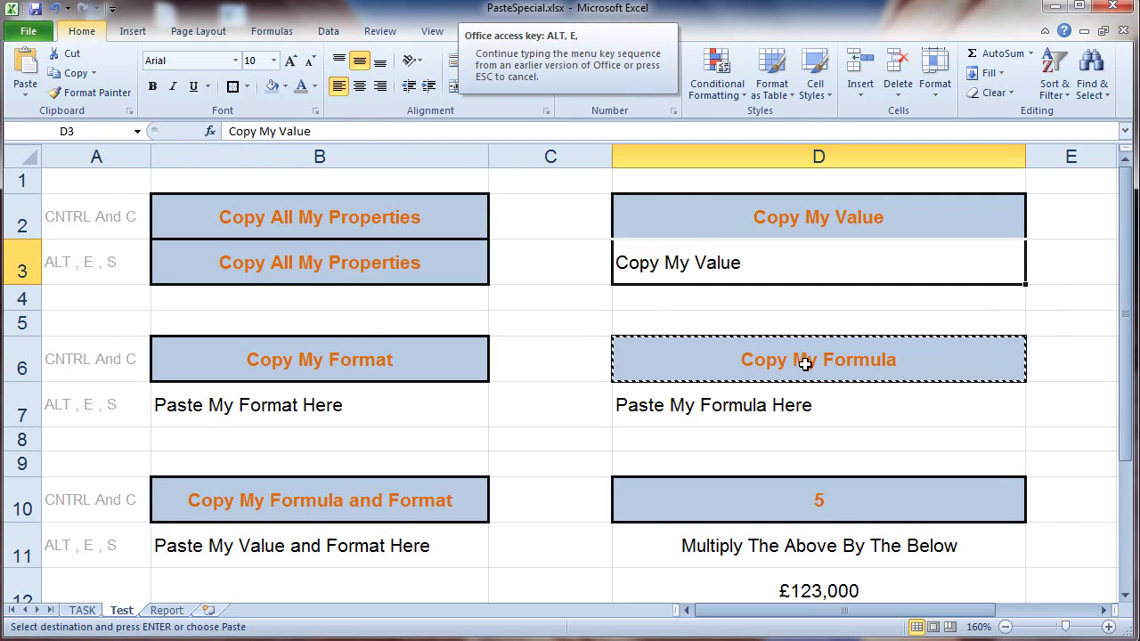
pyautogui.press('s')
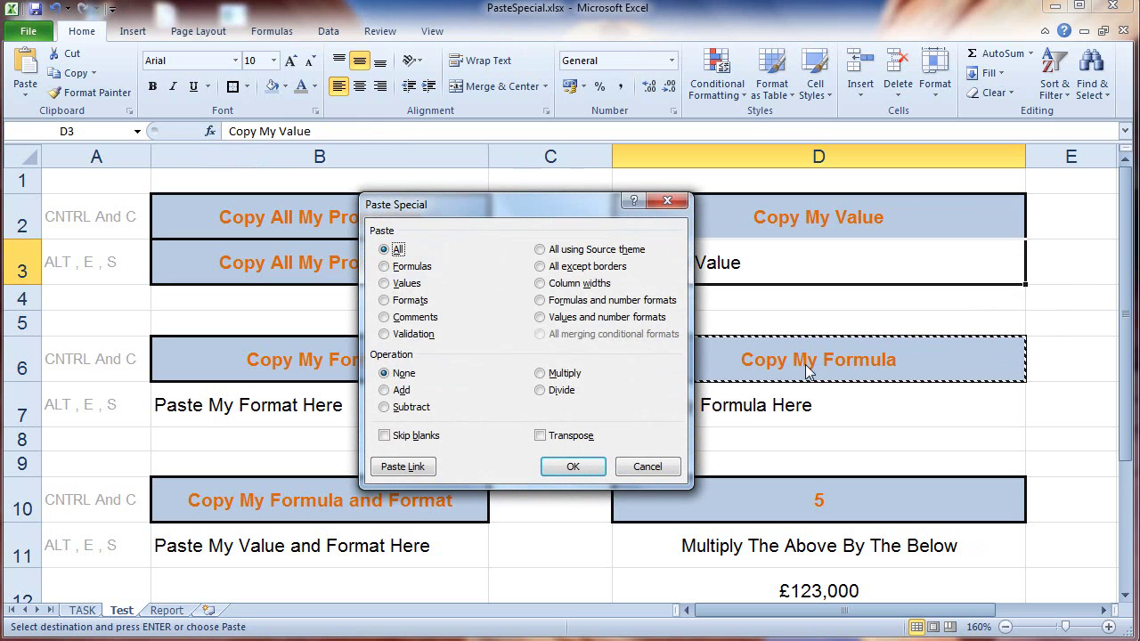
pyautogui.click(382, 284)
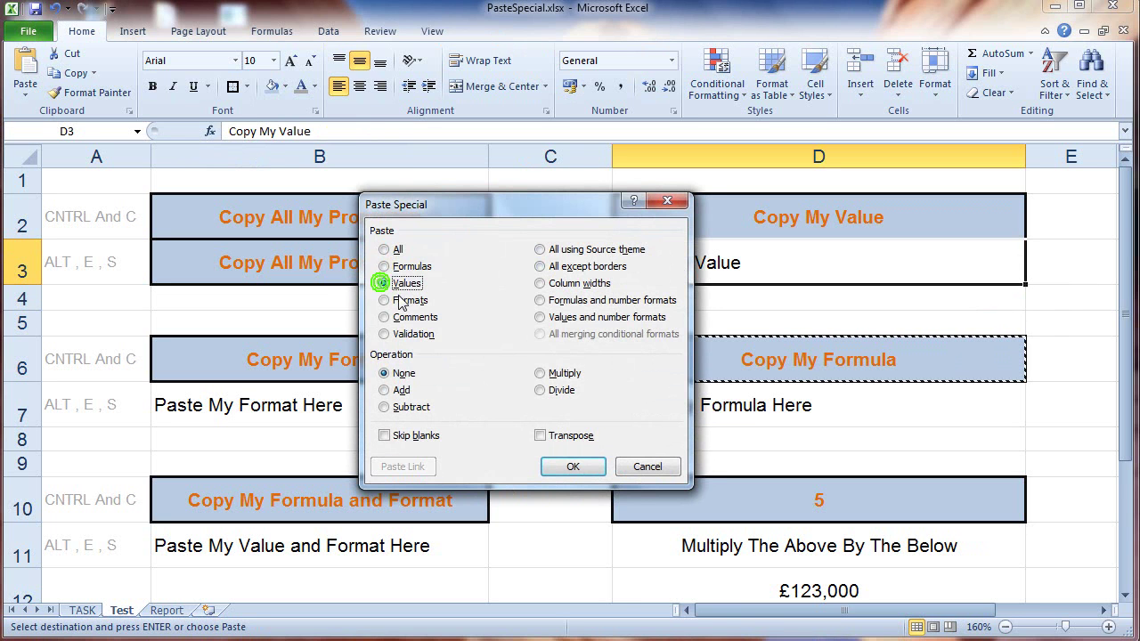
pyautogui.click(556, 468)
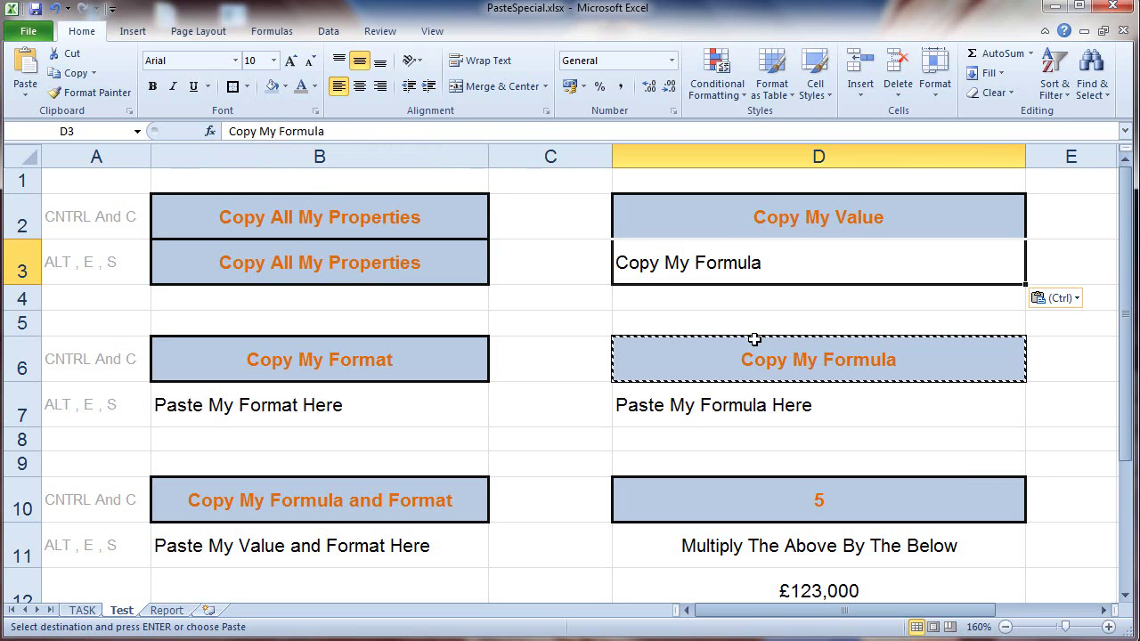
pyautogui.click(55, 8)
pyautogui.press('Escape')
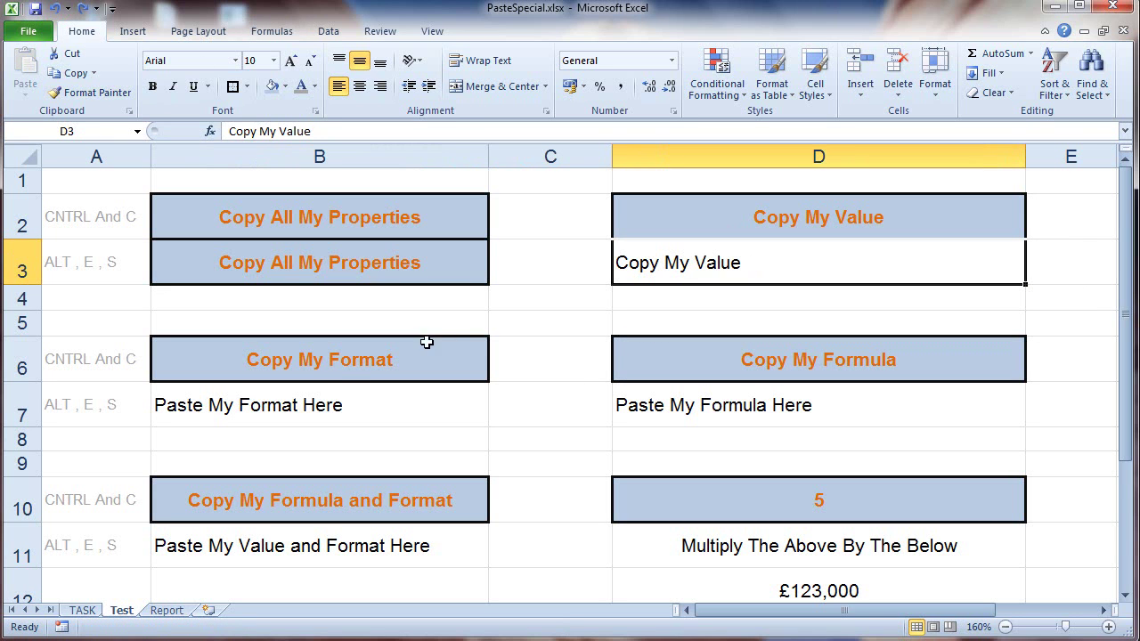
# - Copy the "Copy My Format" cell B6, paste only its formatting into B7 with Paste Special set to Formats, and compare the two cells
pyautogui.click(365, 365)
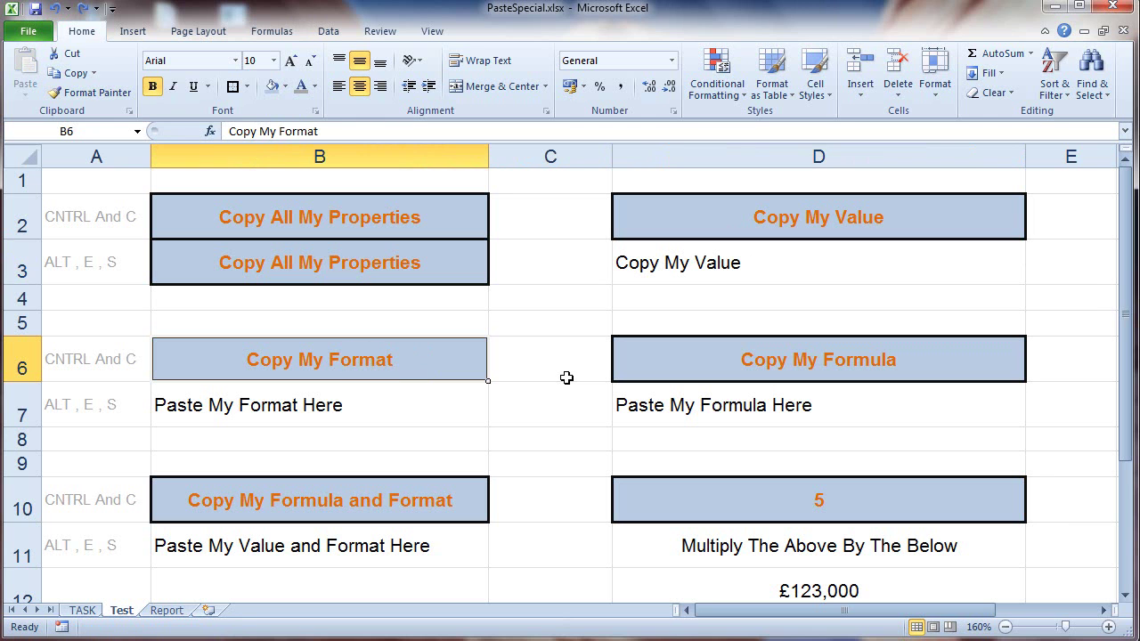
pyautogui.hotkey('ctrl', 'c')
pyautogui.press('Down')
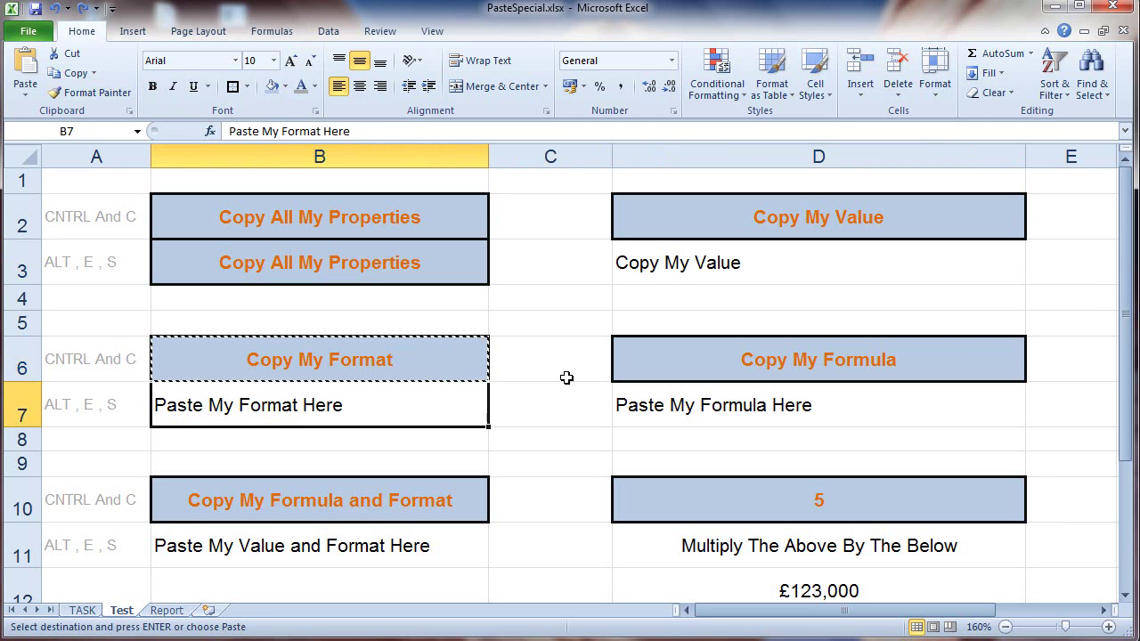
pyautogui.press('alt')
pyautogui.press('e')
pyautogui.press('s')
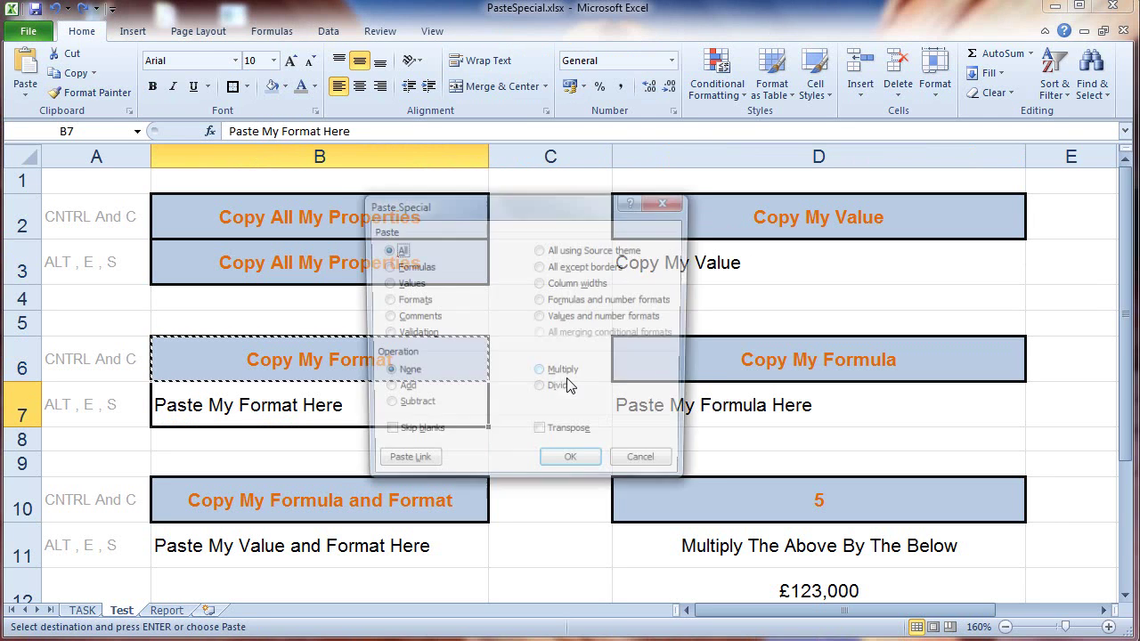
pyautogui.click(402, 300)
pyautogui.click(572, 466)
pyautogui.press('Escape')
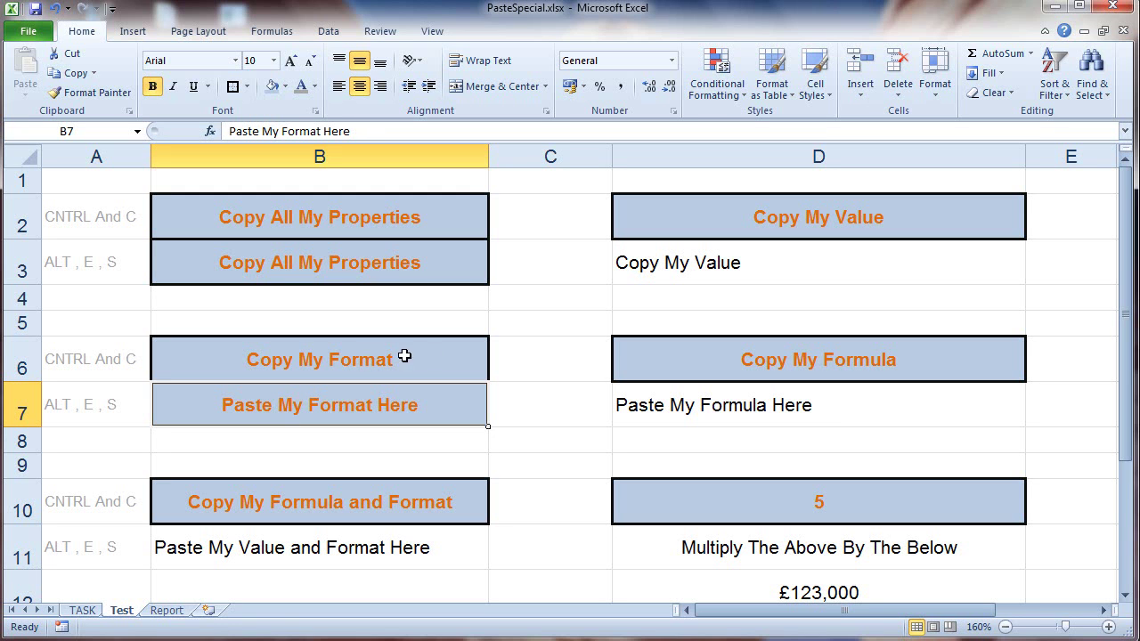
pyautogui.click(444, 351)
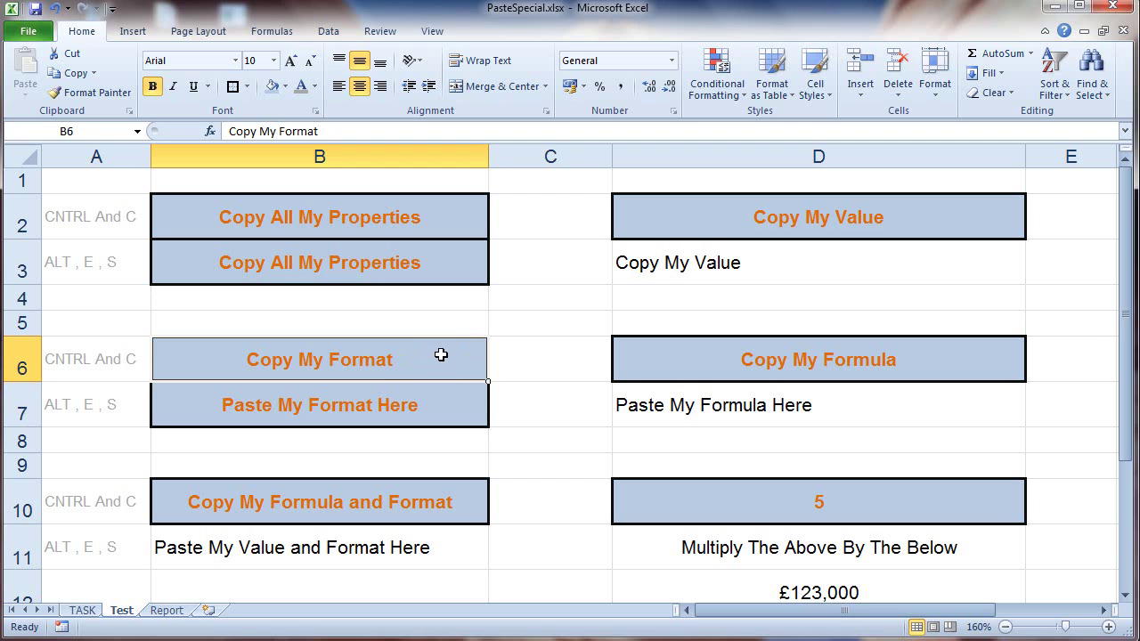
pyautogui.click(442, 400)
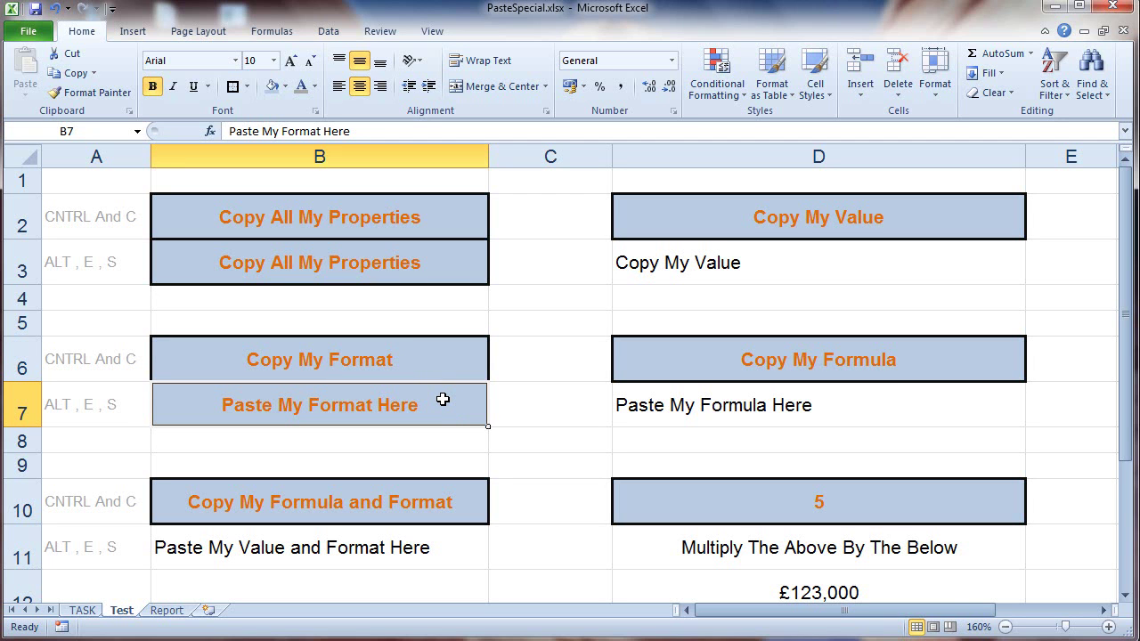
# - Copy the "Copy My Formula" cell D6, paste only its formula into D7 with Paste Special set to Formulas, and end the copy mode
pyautogui.click(702, 352)
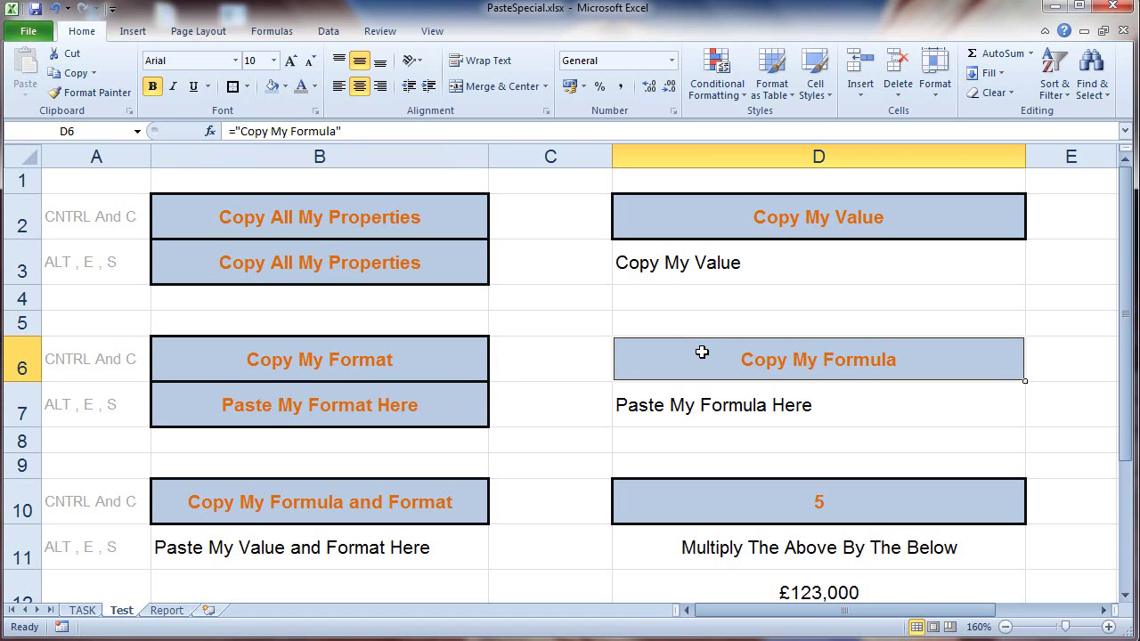
pyautogui.hotkey('ctrl', 'c')
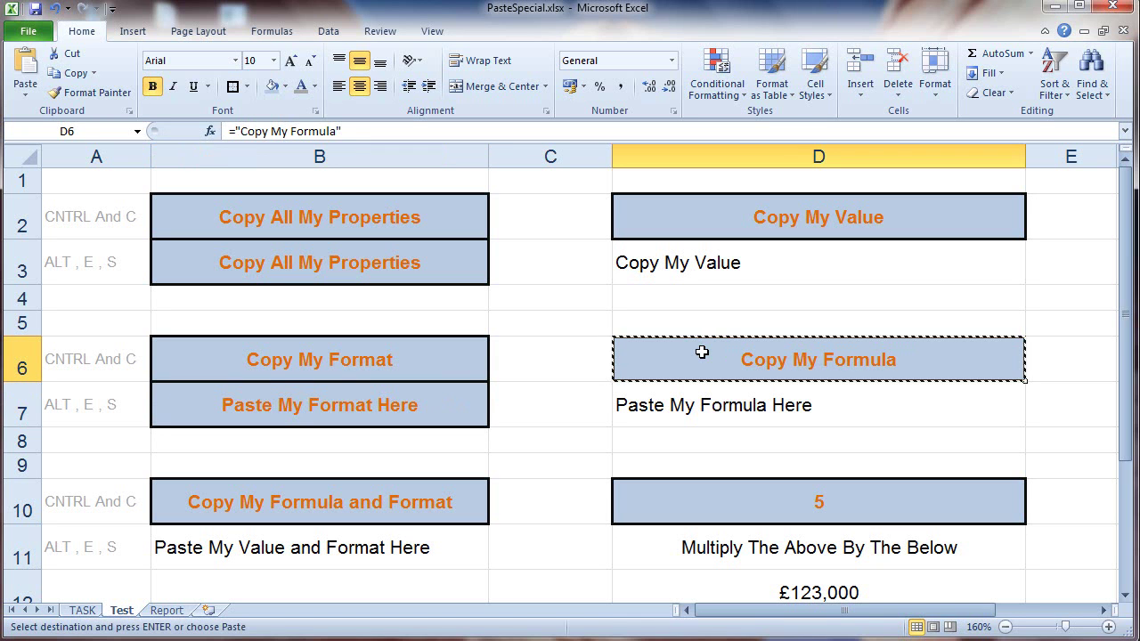
pyautogui.press('Down')
pyautogui.hotkey('alt', 'e')
pyautogui.press('s')
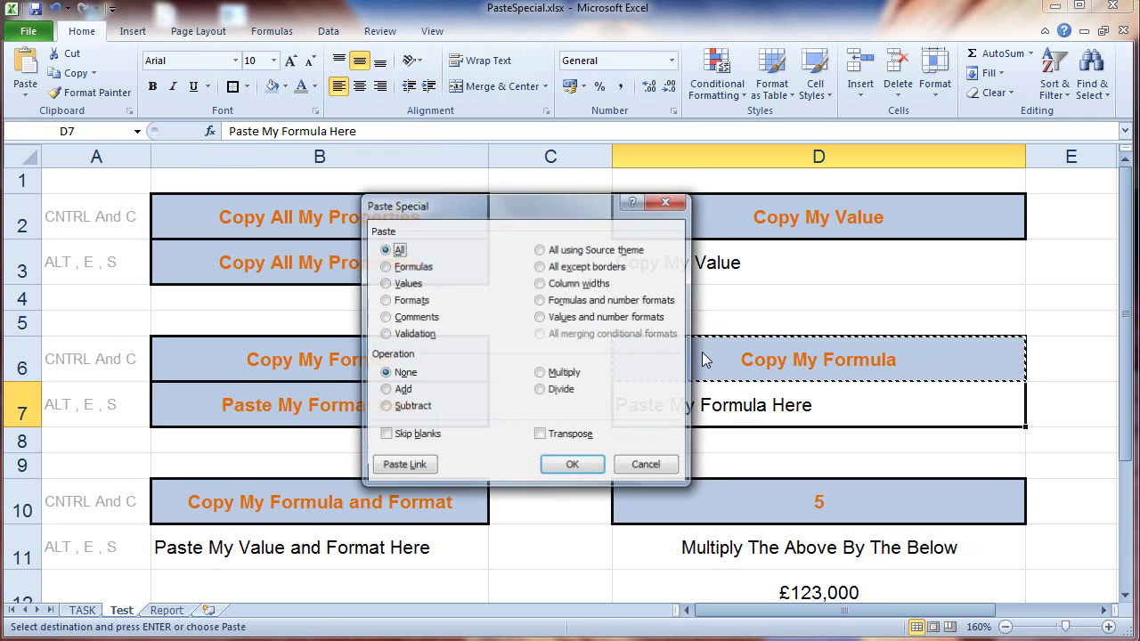
pyautogui.click(399, 267)
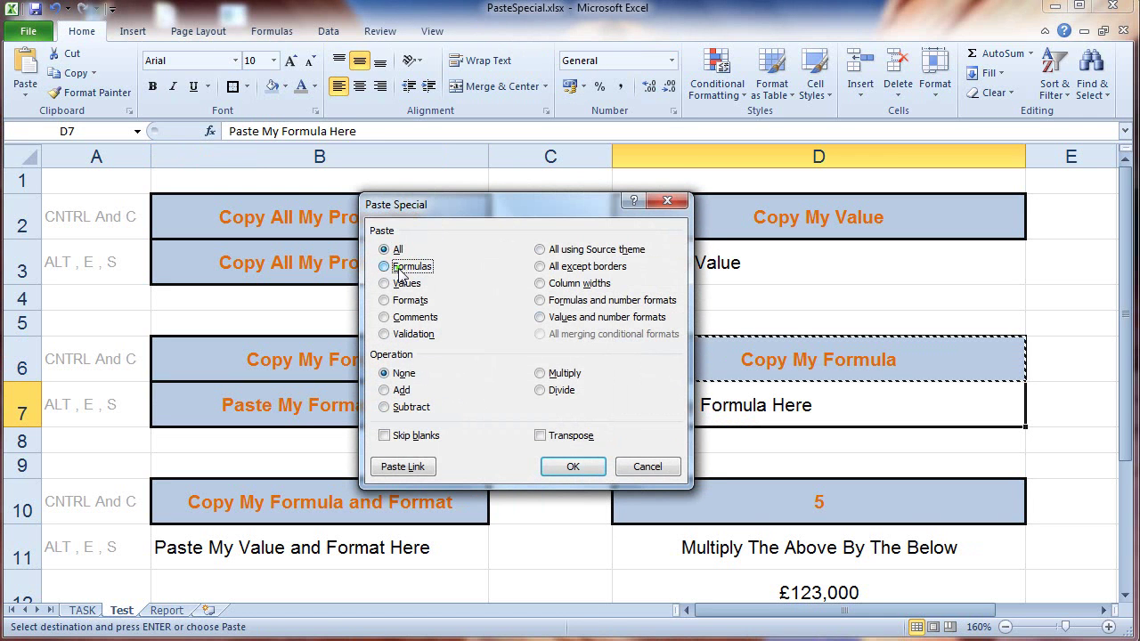
pyautogui.click(572, 465)
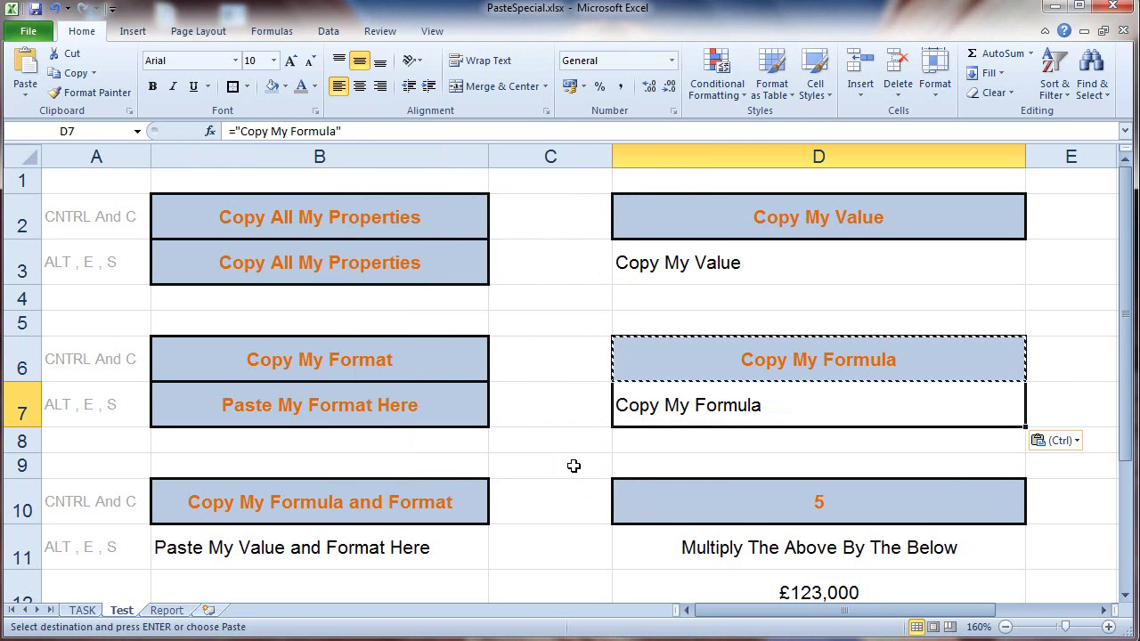
pyautogui.press('Escape')
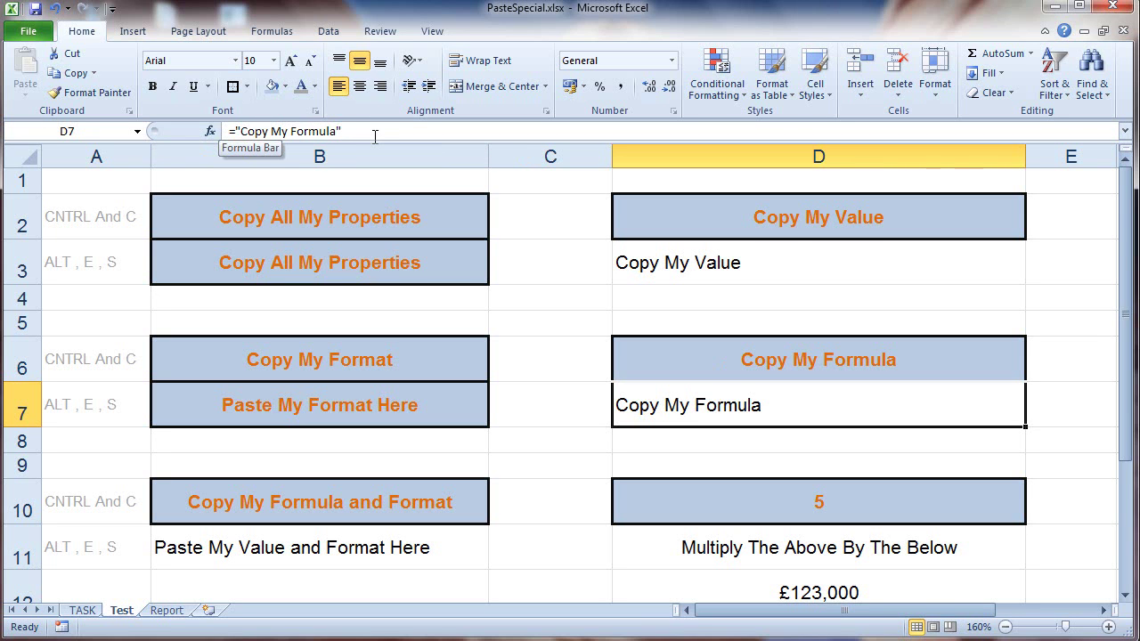
# - Undo and redo the formula paste in D7, and select the source cell D6 for comparison
pyautogui.click(55, 13)
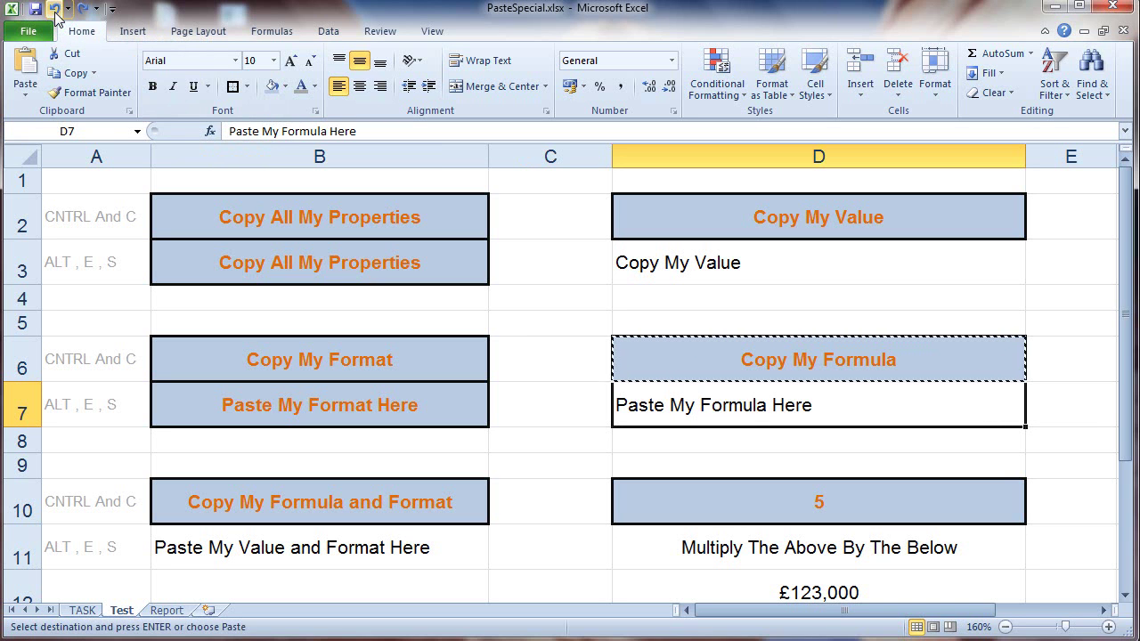
pyautogui.click(82, 13)
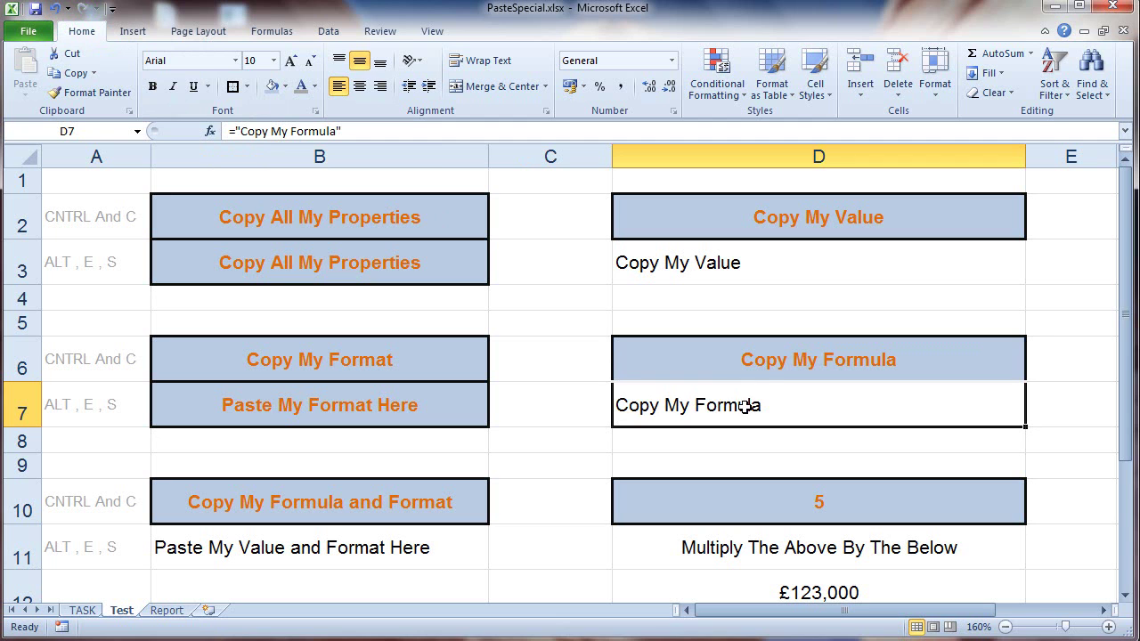
pyautogui.click(773, 375)
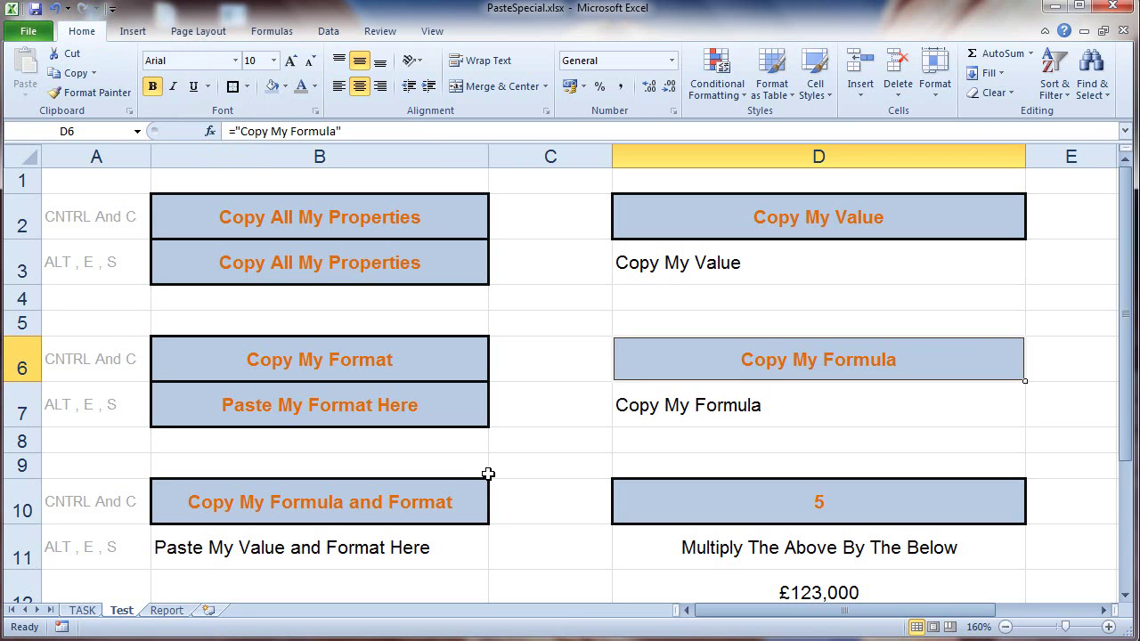
# - Copy the "Copy My Formula and Format" cell B10 and paste its formula into B11 with Paste Special set to Formulas
pyautogui.click(479, 501)
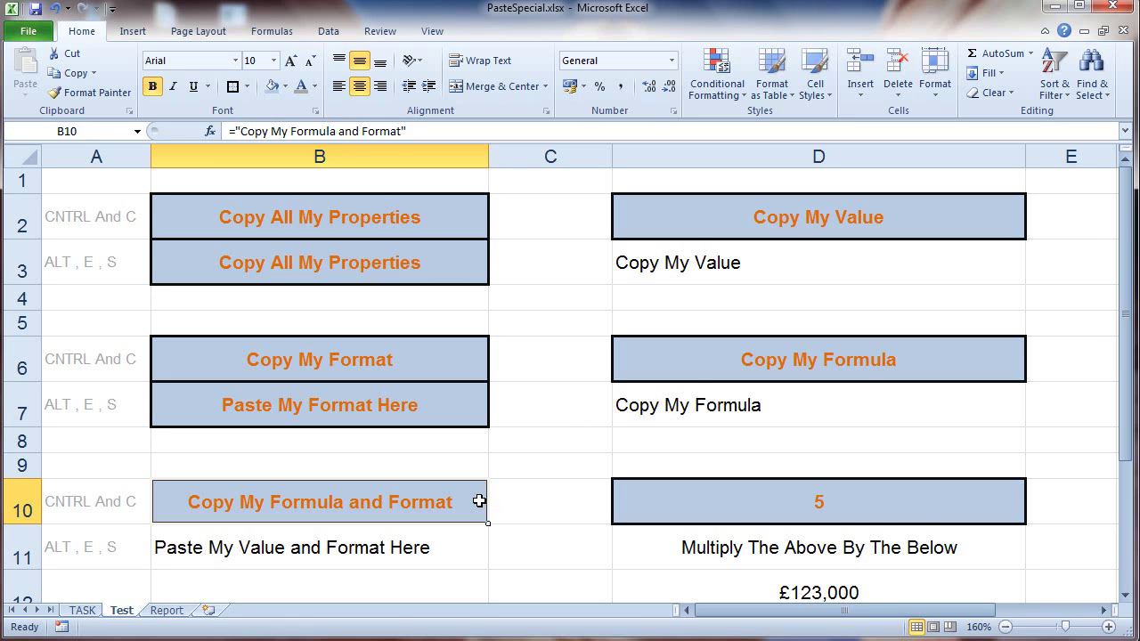
pyautogui.hotkey('ctrl', 'c')
pyautogui.press('Down')
pyautogui.press('alt')
pyautogui.press('e')
pyautogui.press('s')
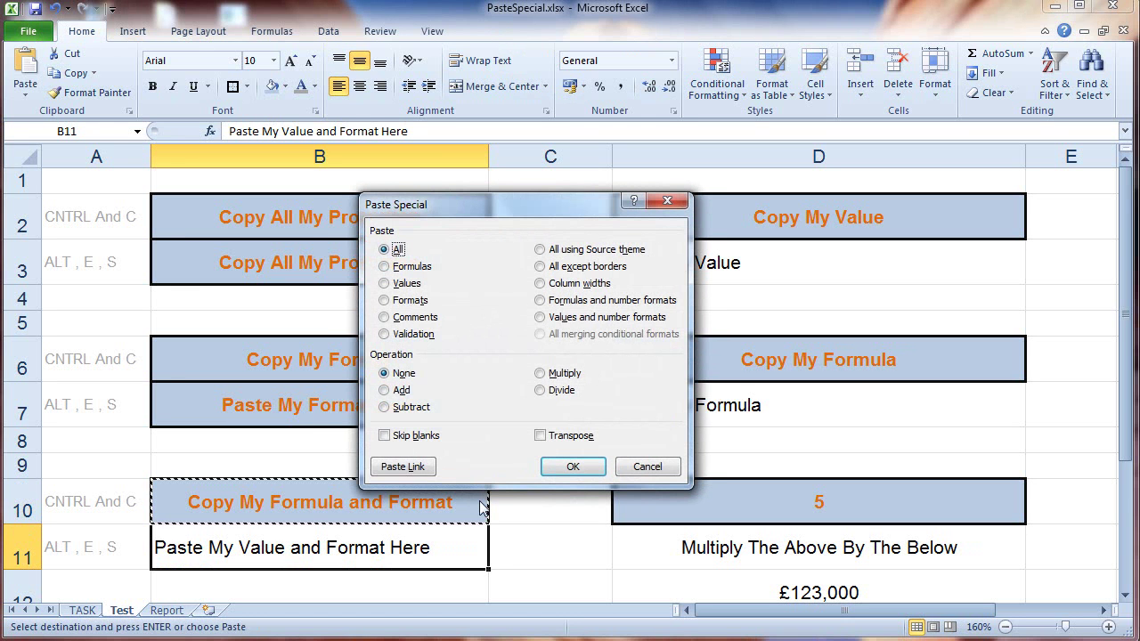
pyautogui.press('Down')
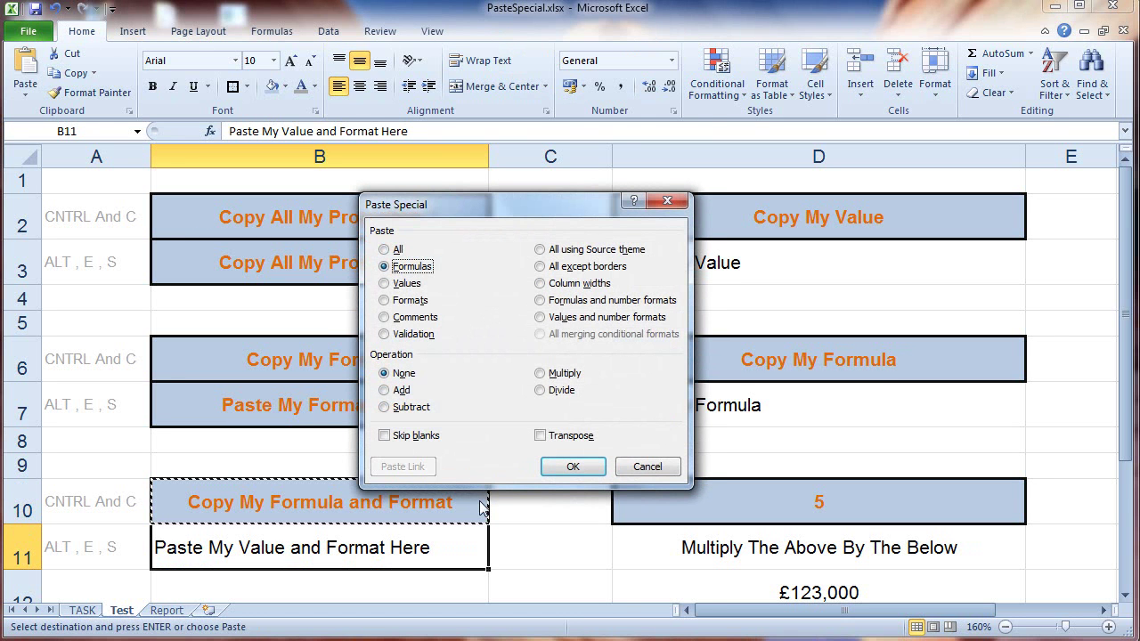
pyautogui.press('Return')
# - Apply the copied cell's formatting to B11 with Paste Special set to Formats, end the copy mode and check B11
pyautogui.press('alt')
pyautogui.press('e')
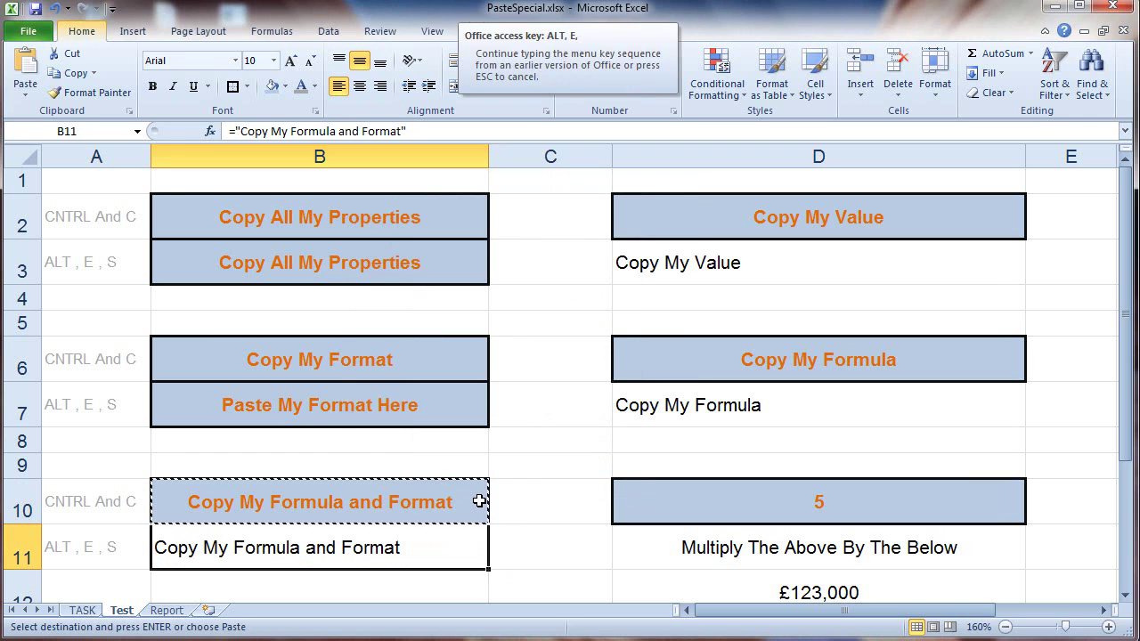
pyautogui.press('s')
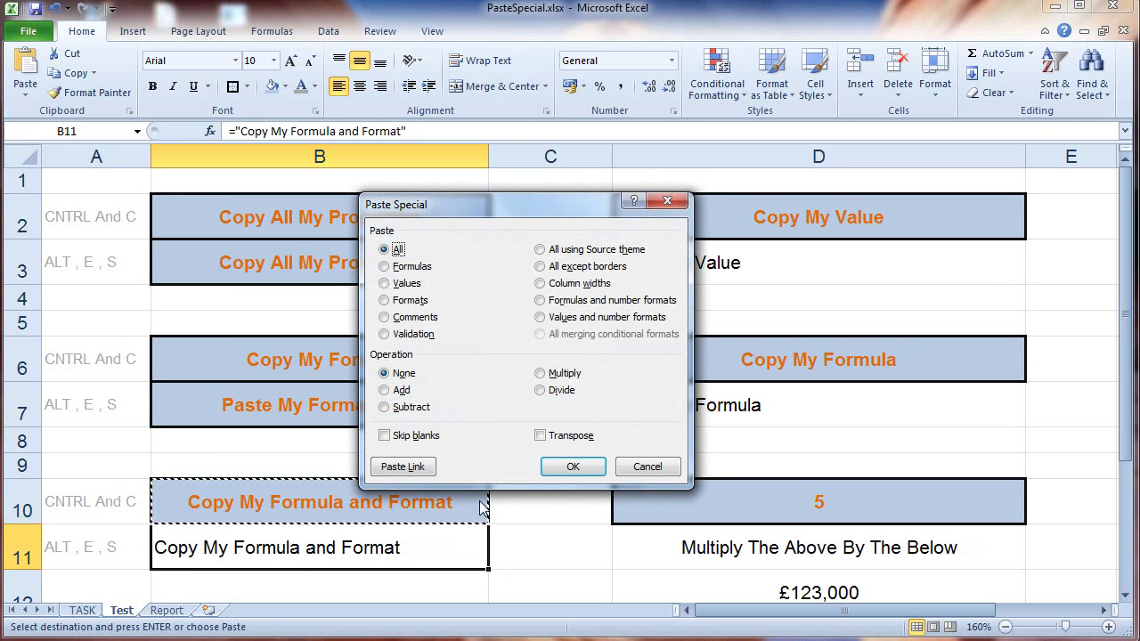
pyautogui.click(392, 300)
pyautogui.click(566, 466)
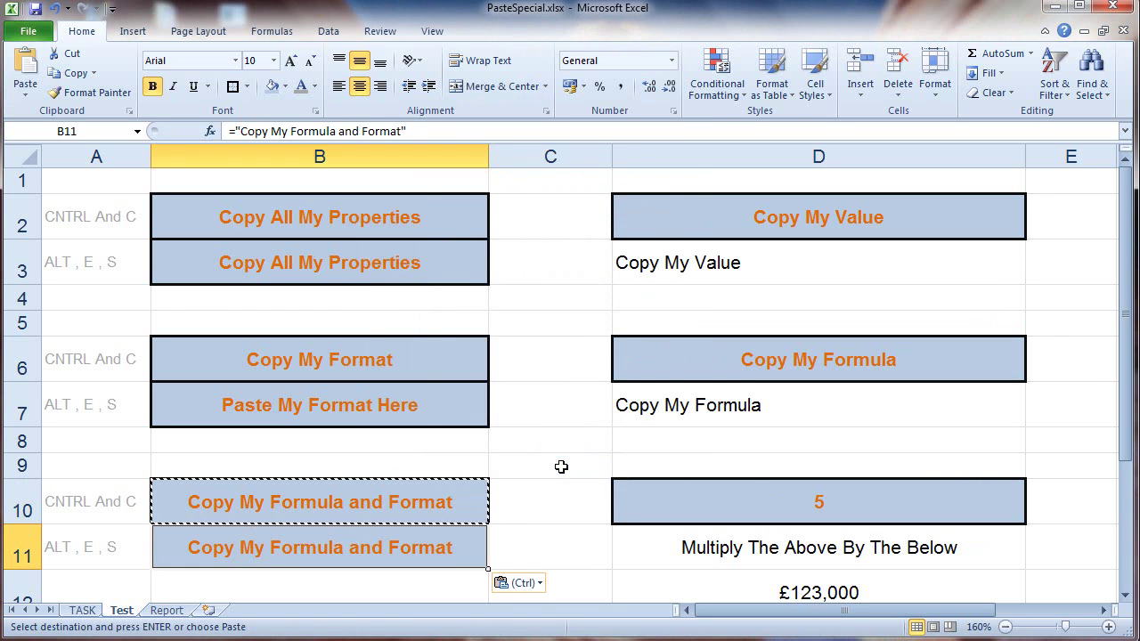
pyautogui.click(537, 506)
pyautogui.press('Escape')
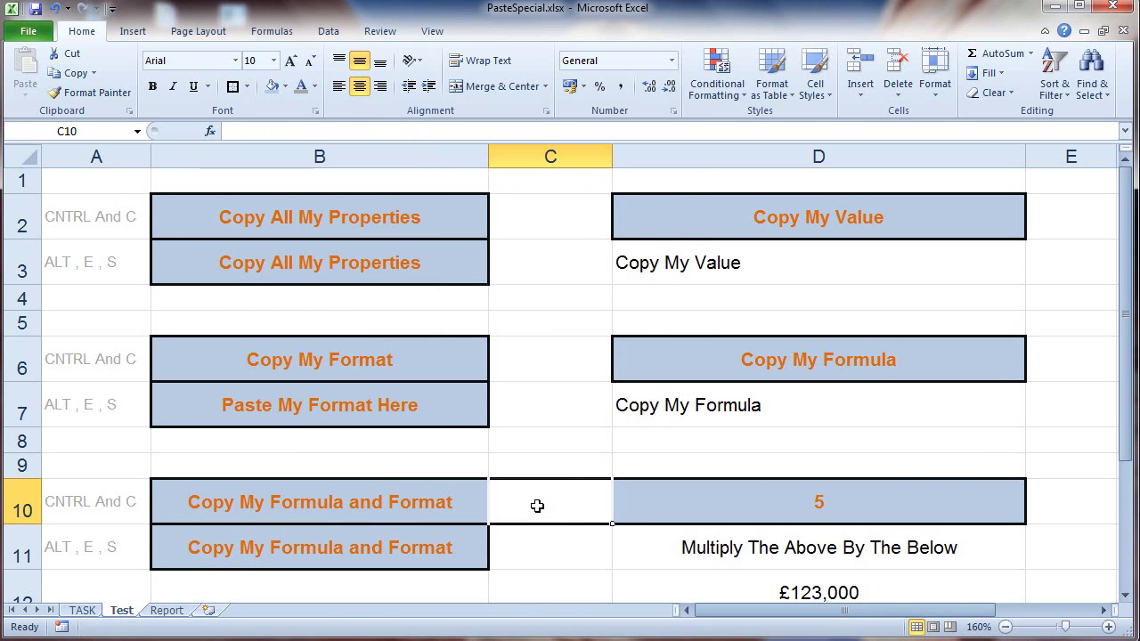
pyautogui.click(401, 540)
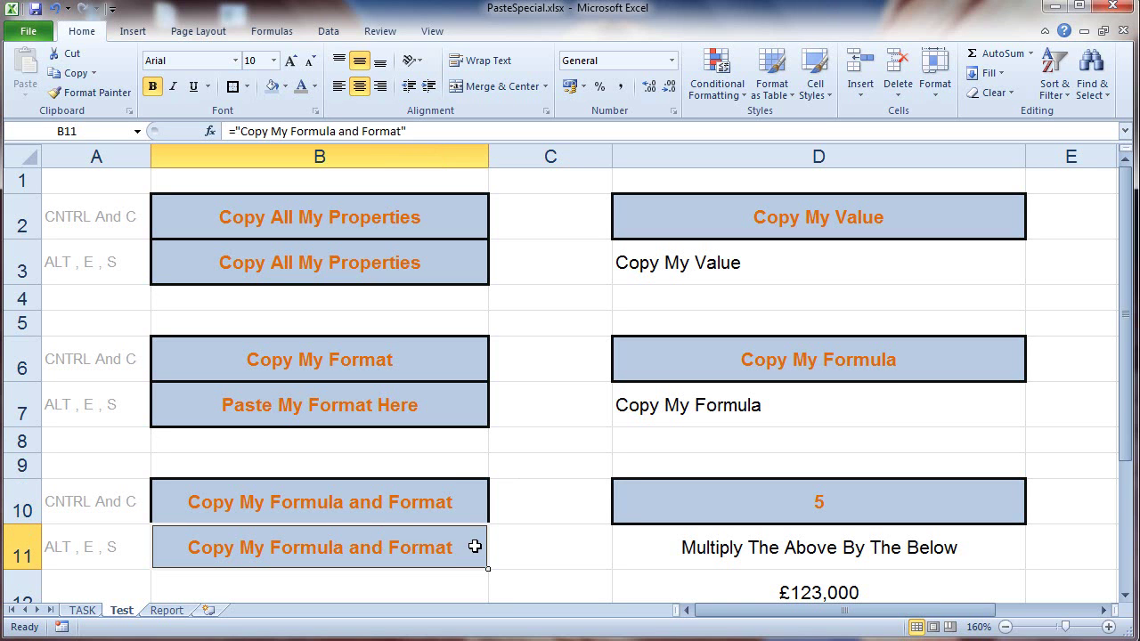
# - Copy the multiplier cell D10 containing 5 and select D12 as the paste destination
pyautogui.click(748, 492)
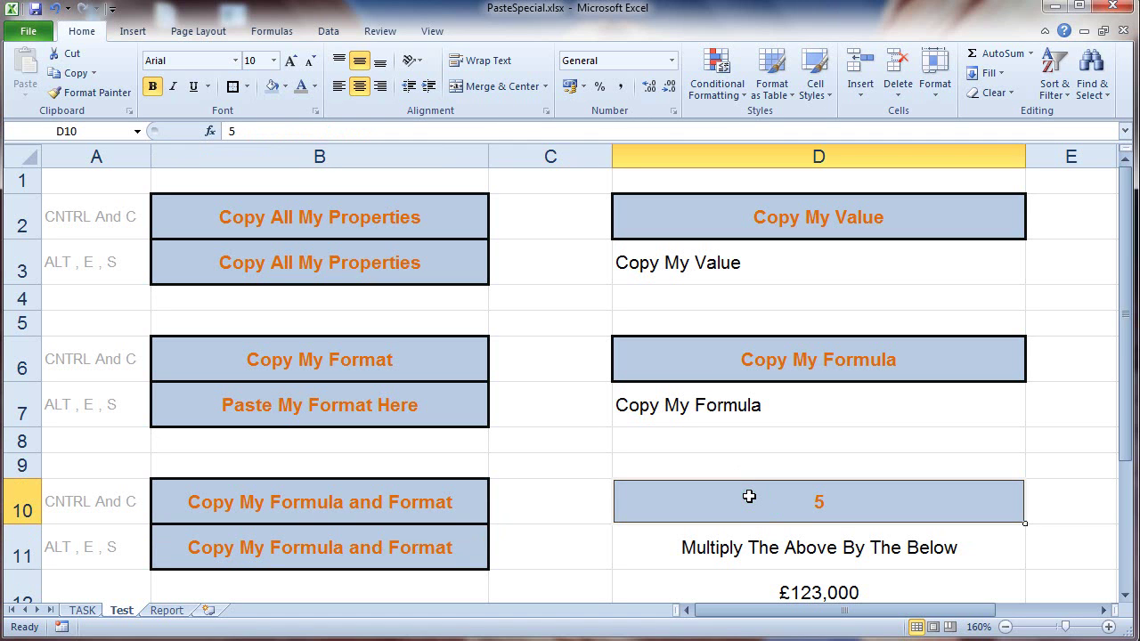
pyautogui.click(839, 583)
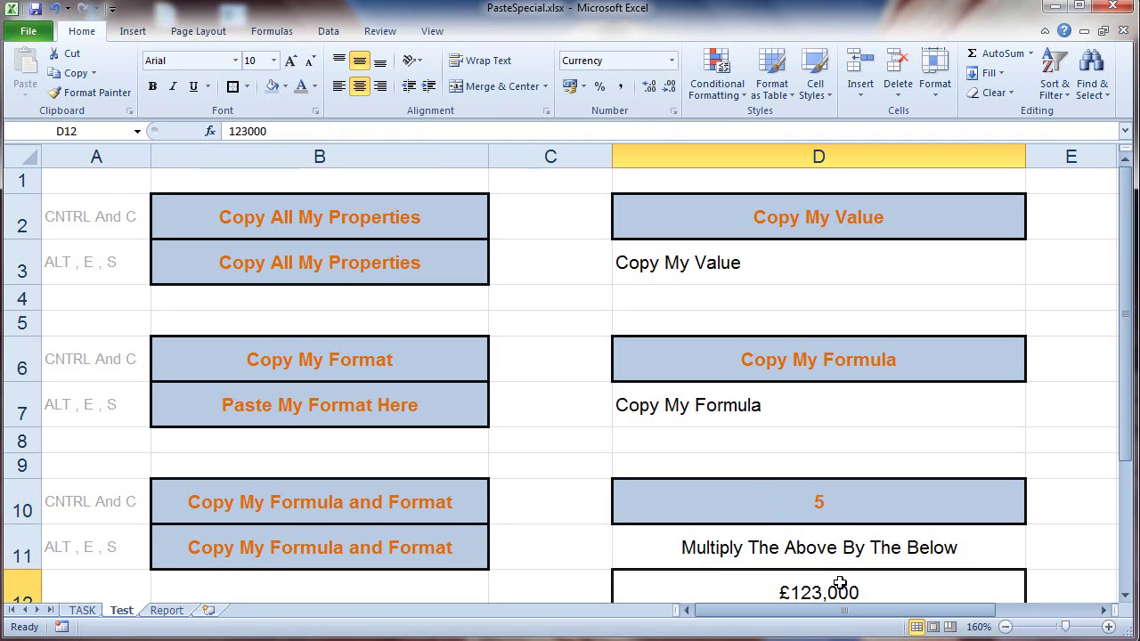
pyautogui.click(849, 513)
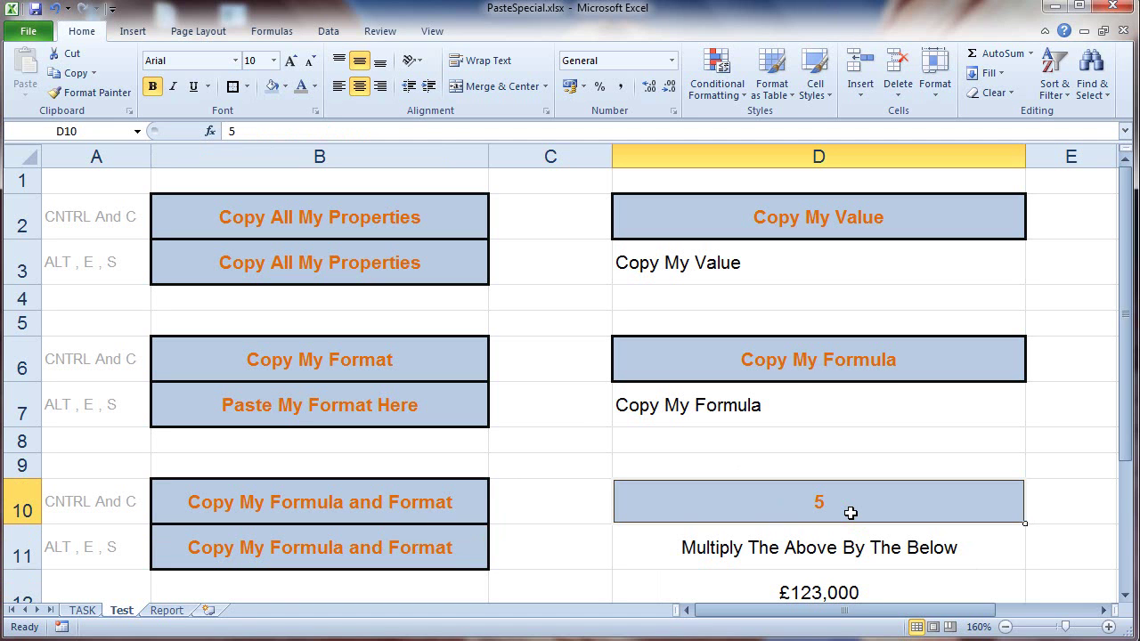
pyautogui.hotkey('ctrl', 'c')
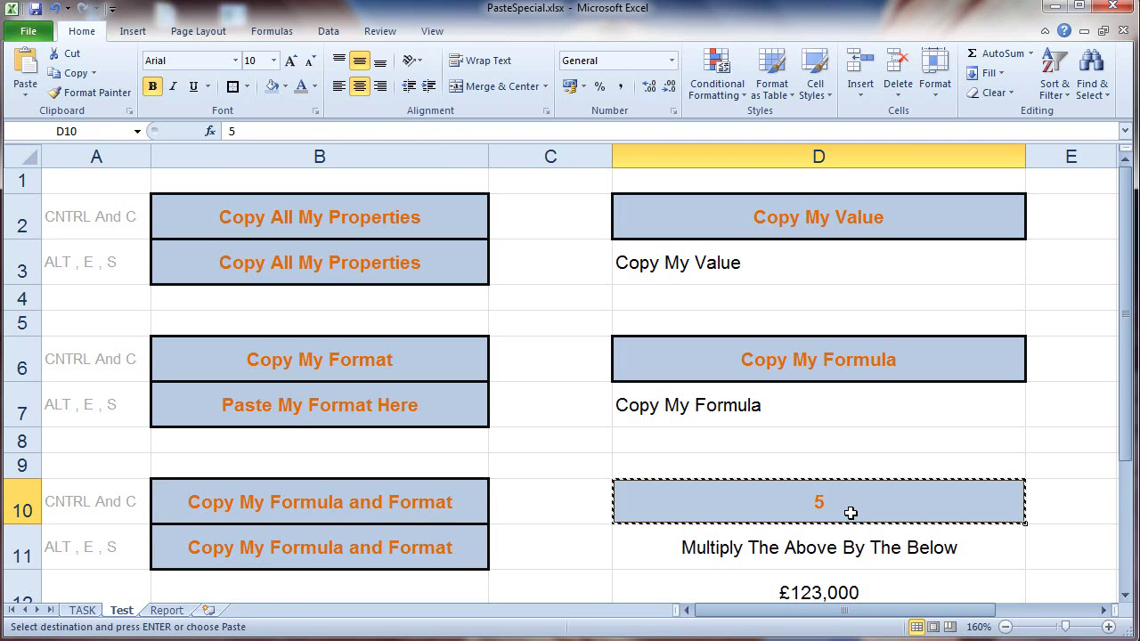
pyautogui.press('Down')
pyautogui.press('Down')
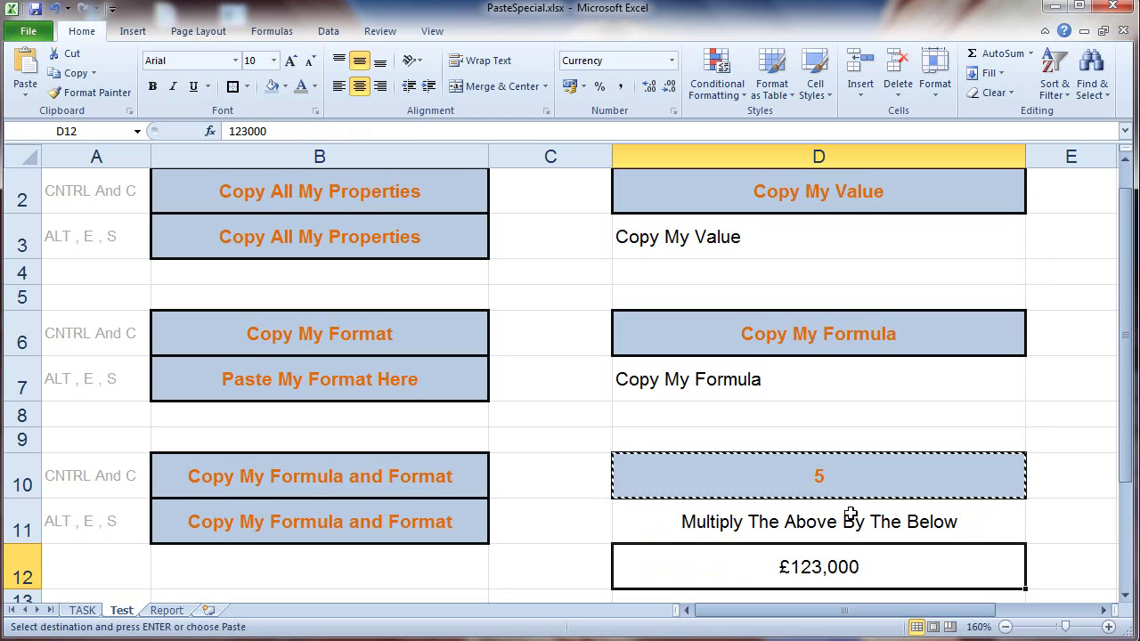
# - Try multiplying D12 by the copied cell with Paste Special set to All and Multiply, and undo the paste
pyautogui.press('alt')
pyautogui.press('e')
pyautogui.press('s')
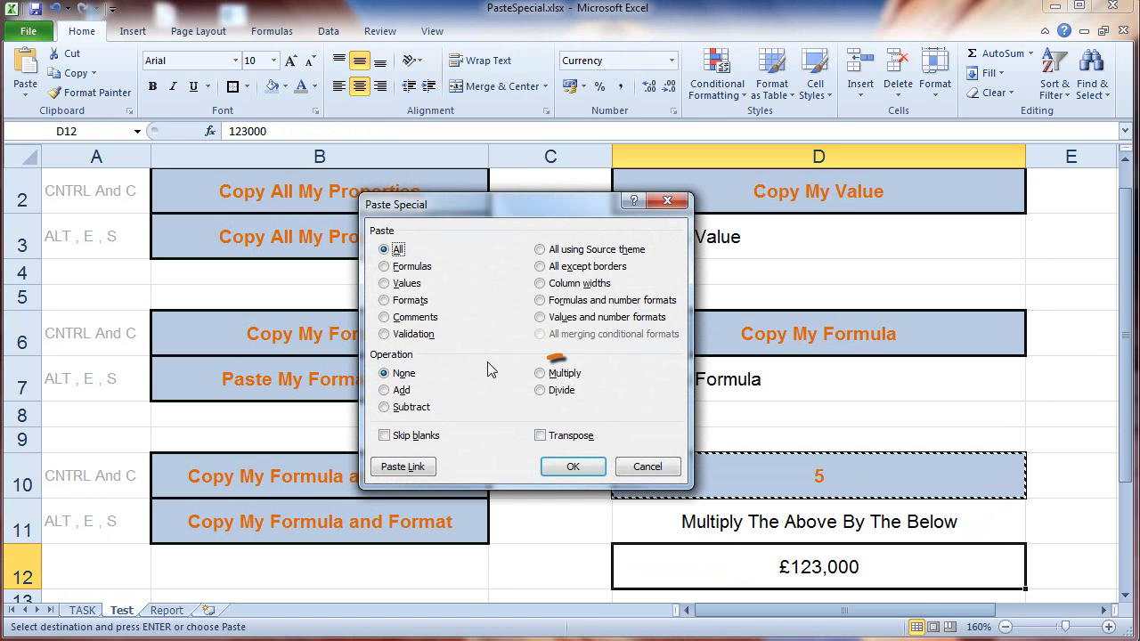
pyautogui.click(542, 374)
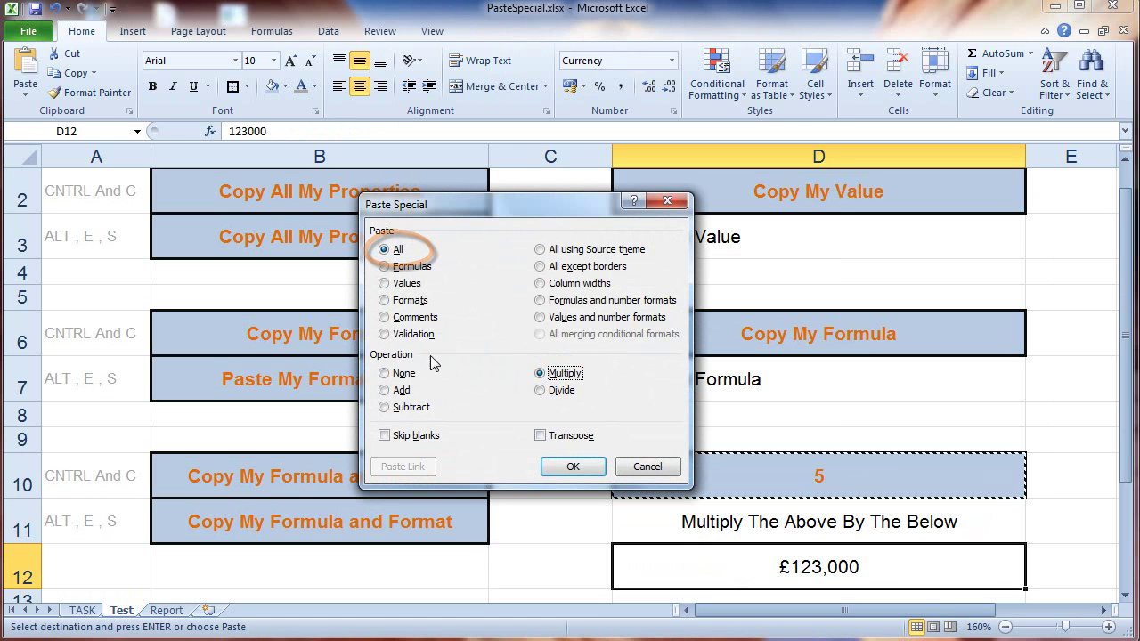
pyautogui.click(575, 467)
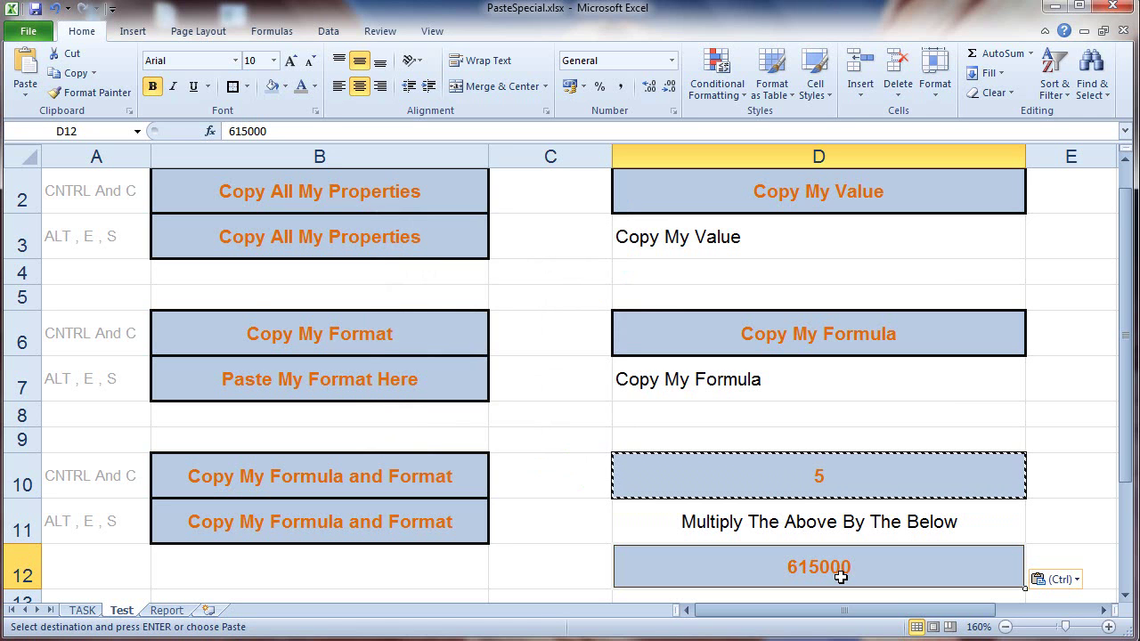
pyautogui.click(55, 10)
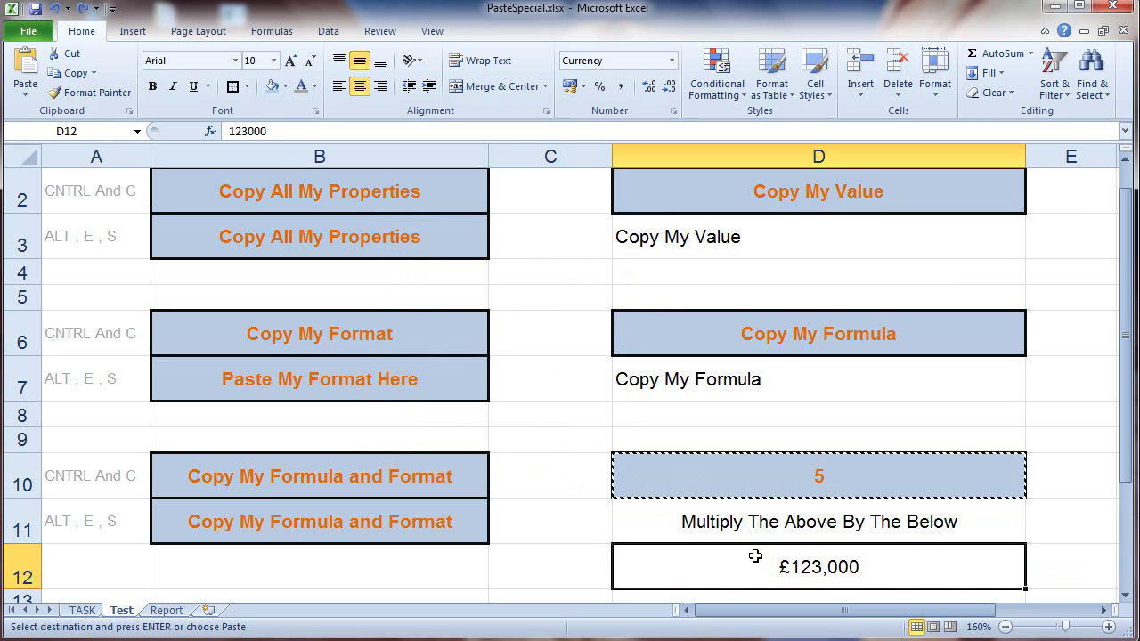
# - Multiply D12 by the copied cell with Paste Special set to Values and Multiply, and end the copy mode
pyautogui.press('alt')
pyautogui.press('e')
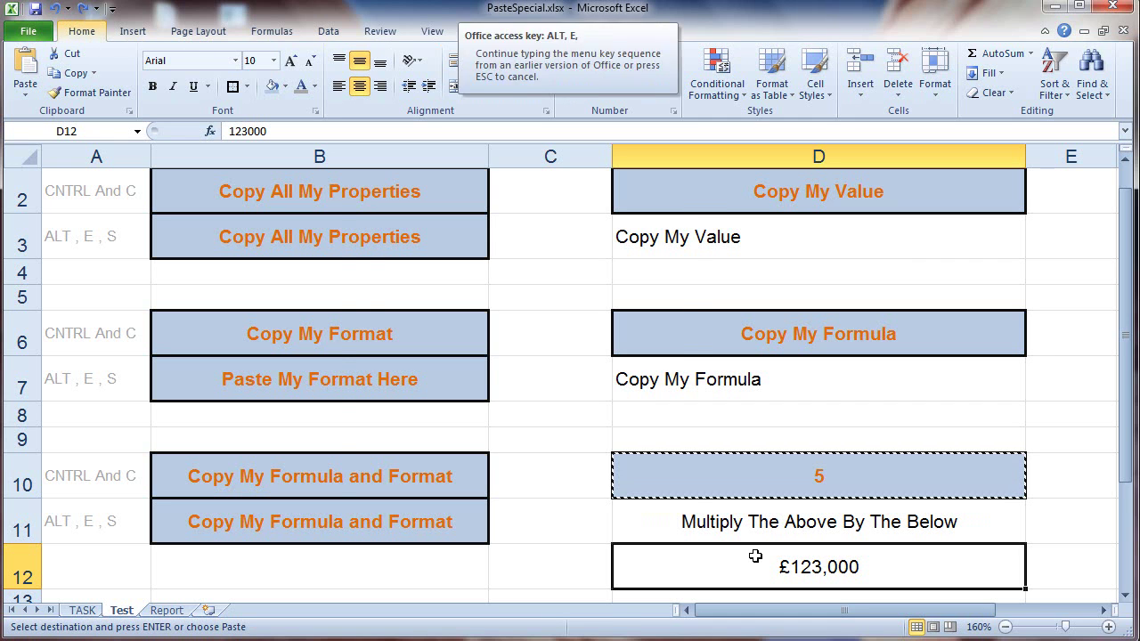
pyautogui.press('s')
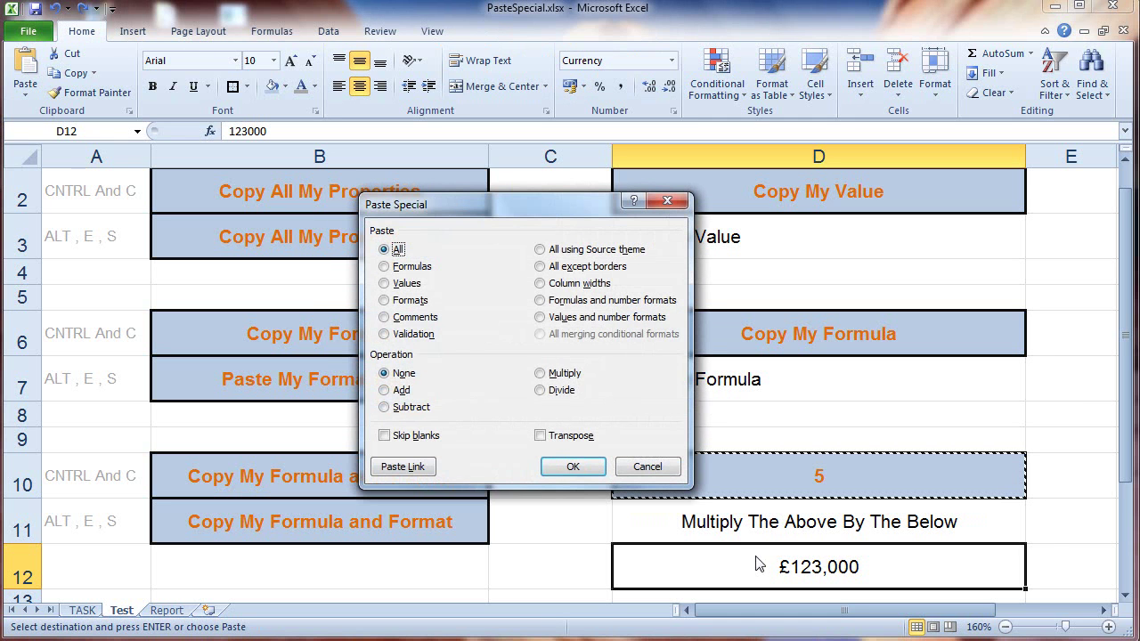
pyautogui.click(406, 283)
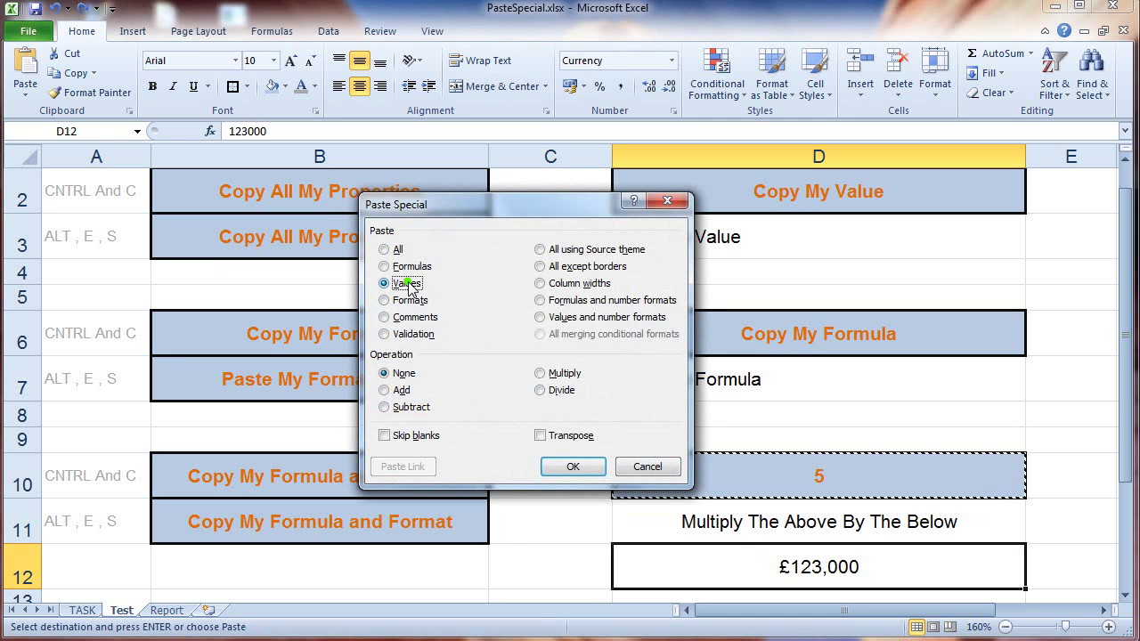
pyautogui.click(542, 375)
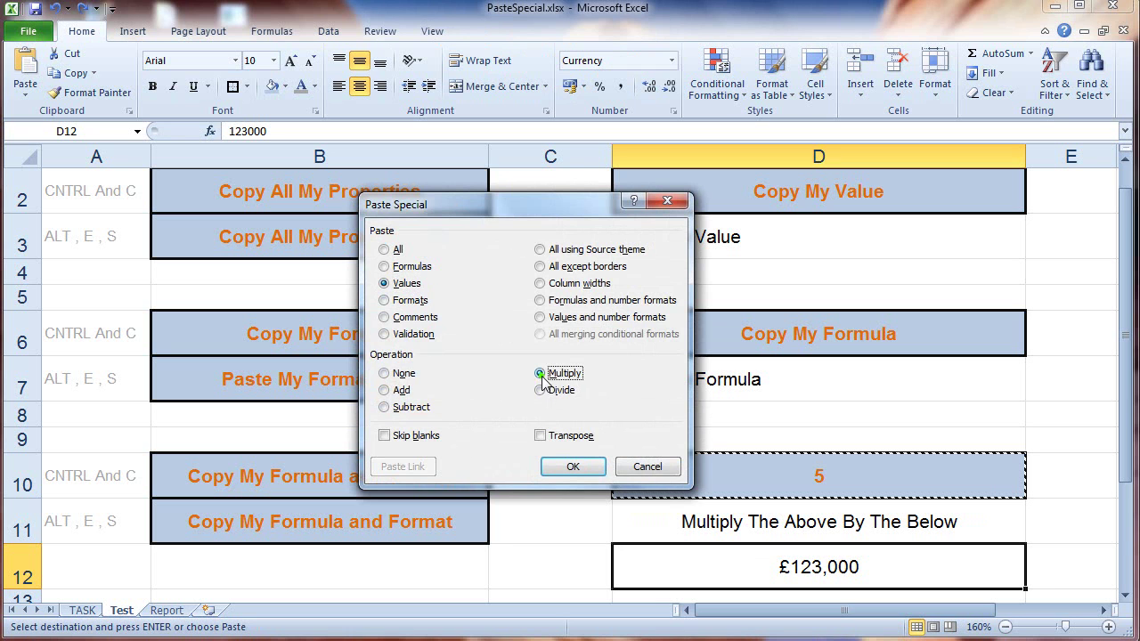
pyautogui.click(569, 467)
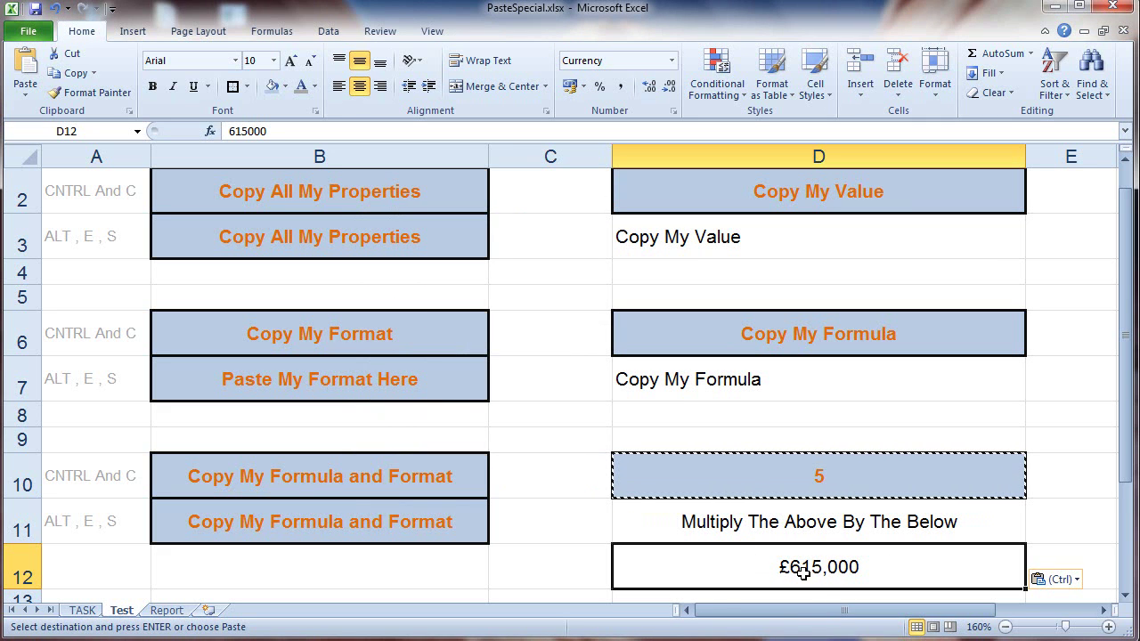
pyautogui.press('Escape')
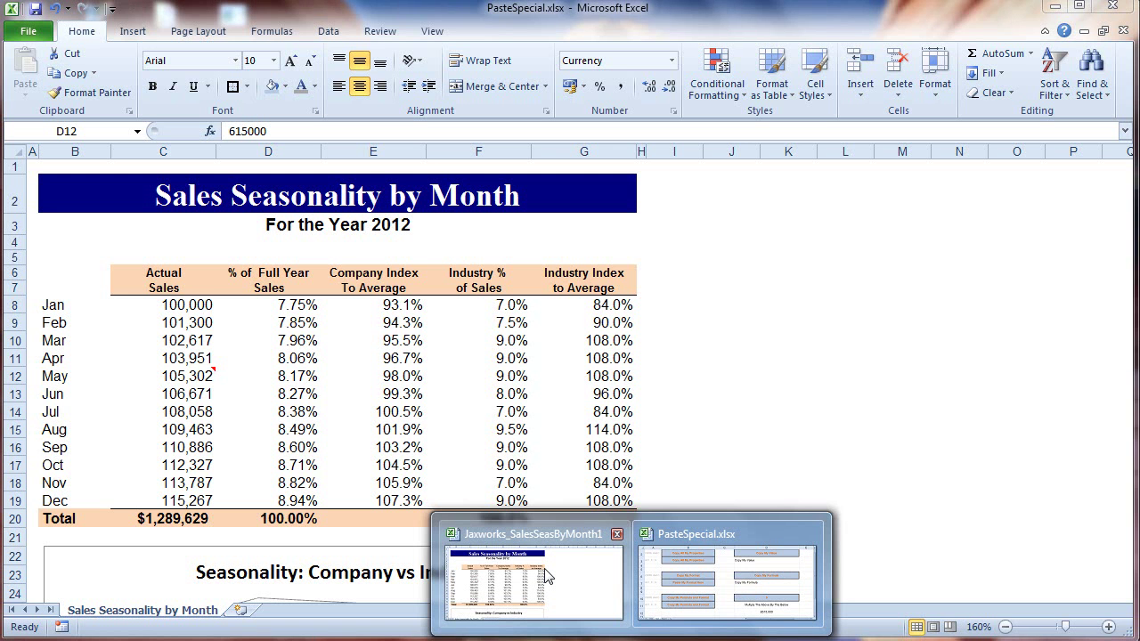
# - Switch to the Jaxworks_SalesSeasByMonth1 workbook and examine the range B6:D19 and its month labels
pyautogui.click(546, 577)
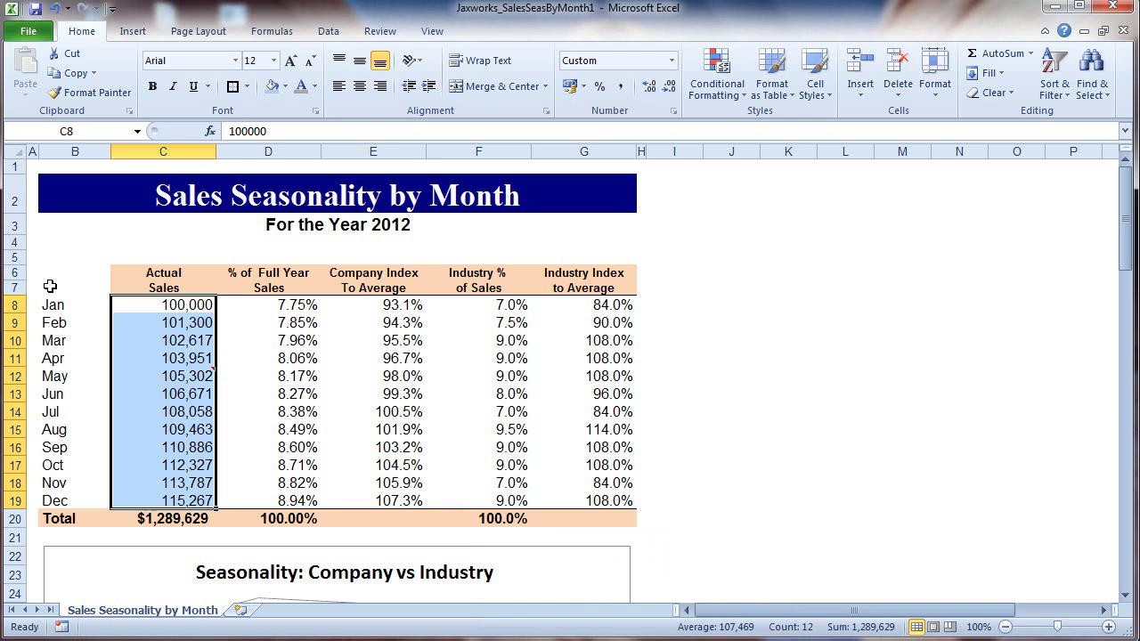
pyautogui.moveTo(65, 277); pyautogui.dragTo(290, 492)
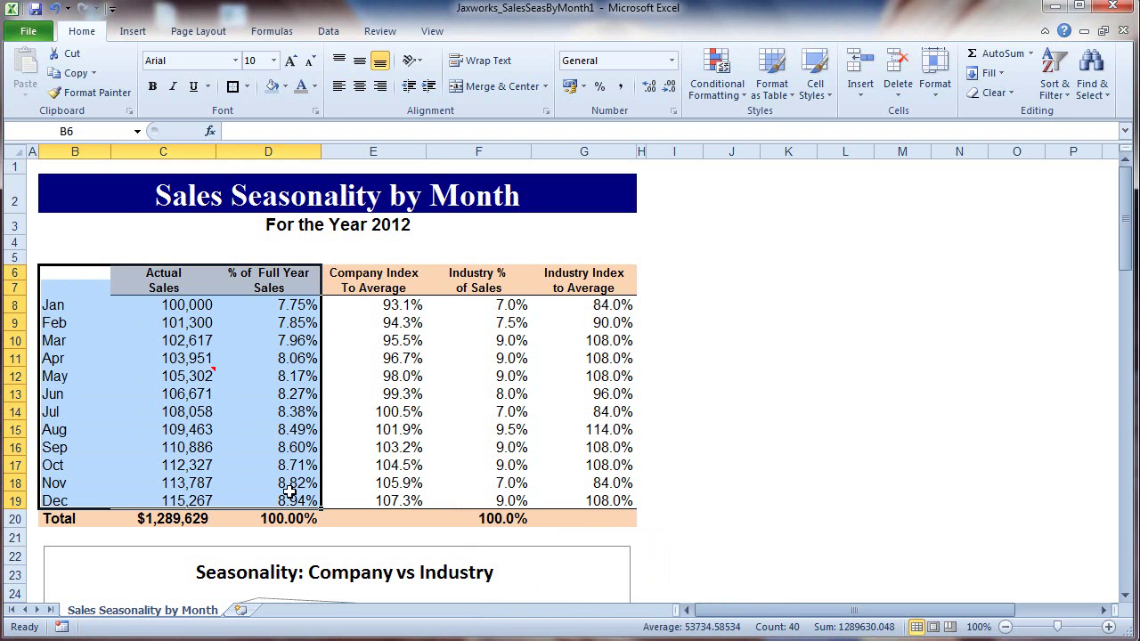
pyautogui.click(57, 322)
pyautogui.click(96, 305)
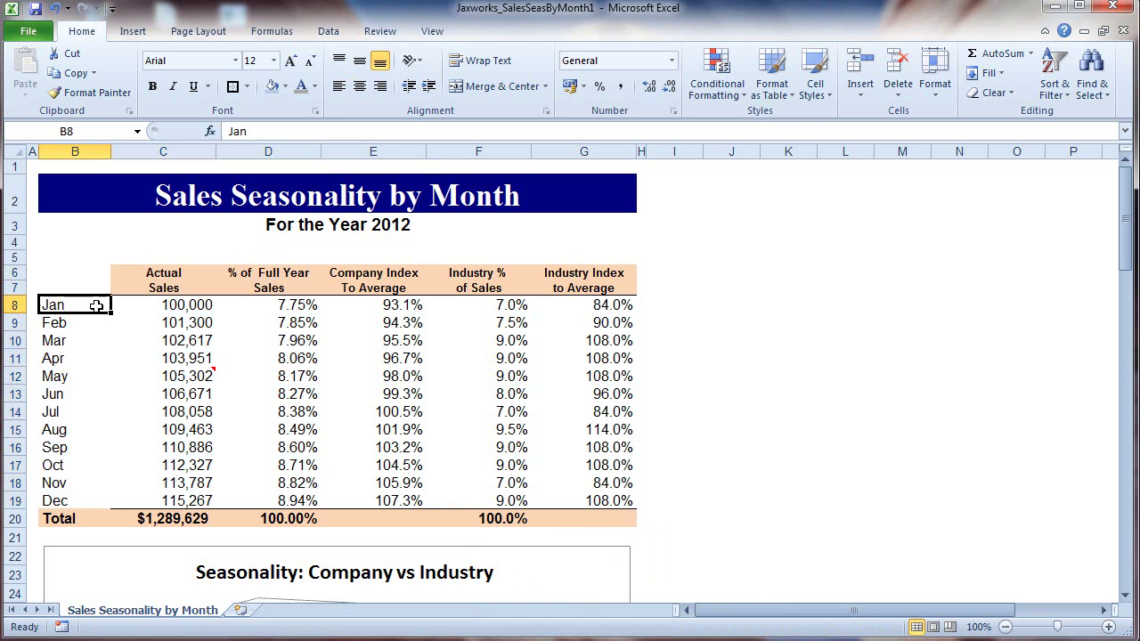
pyautogui.press('Down')
pyautogui.press('Down')
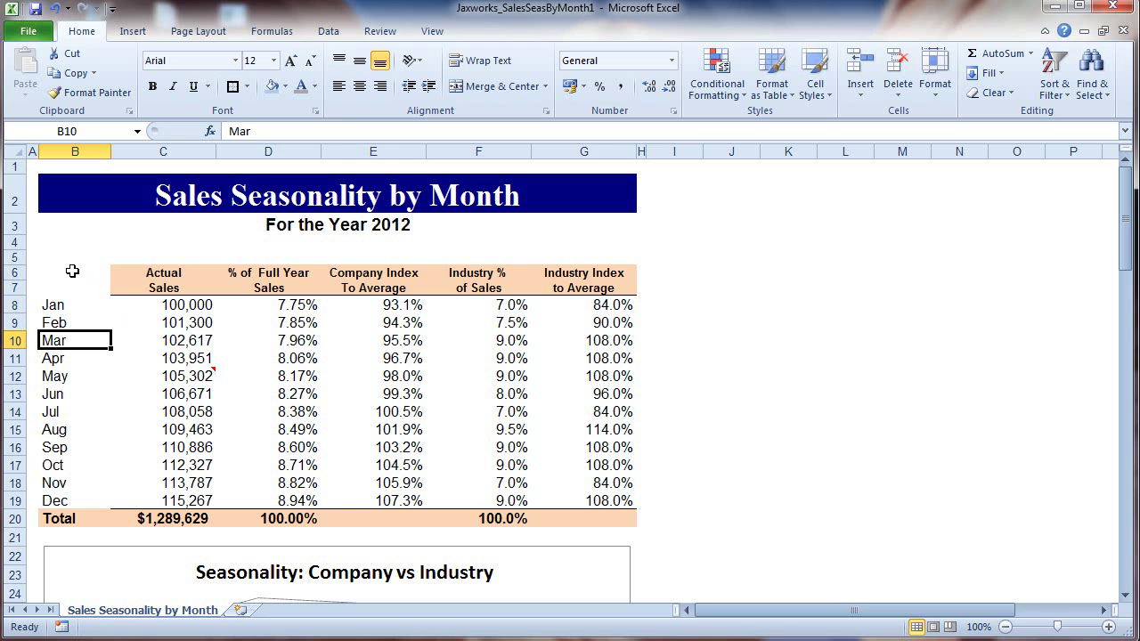
# - Select B6:D19, covering the months, Actual Sales and % of Full Year Sales without the Total row, and copy it
pyautogui.click(72, 271)
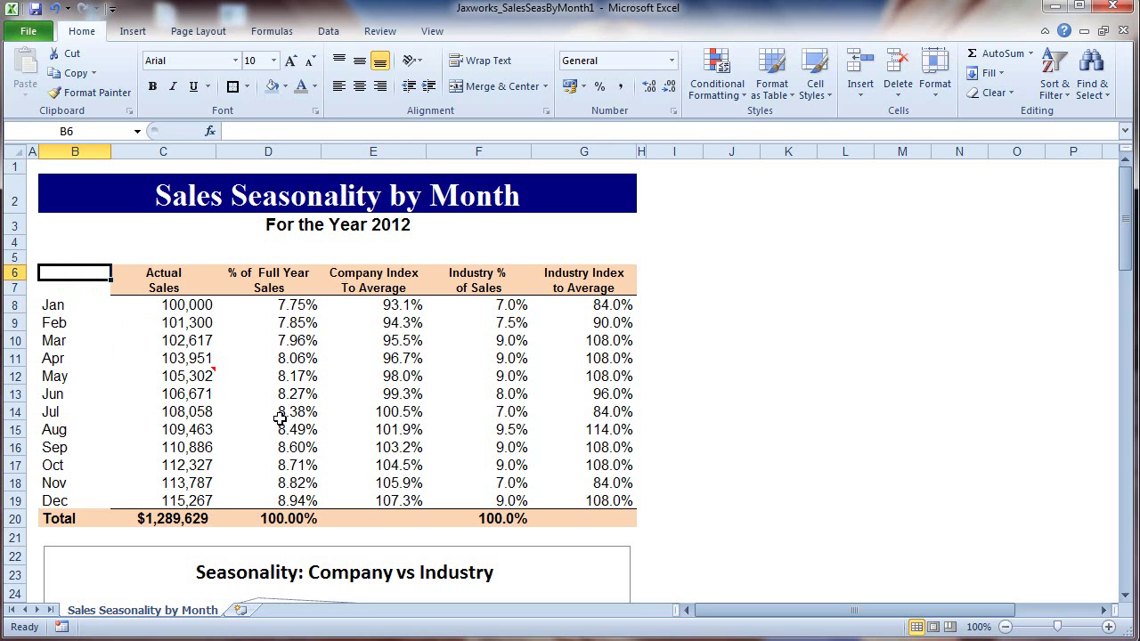
pyautogui.moveTo(95, 269); pyautogui.dragTo(289, 512)
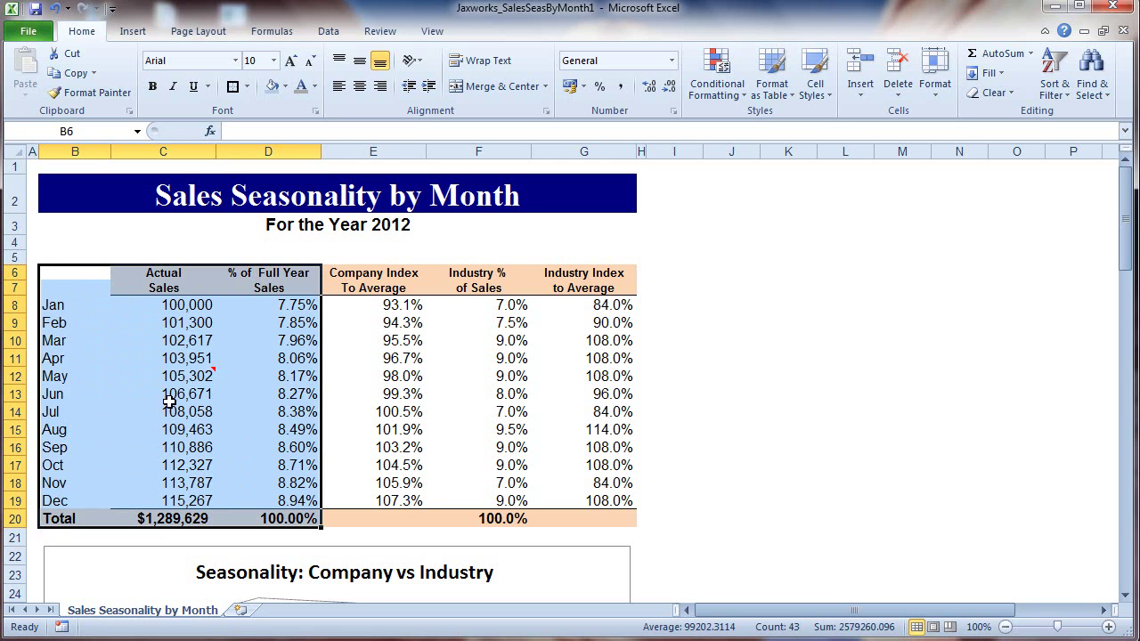
pyautogui.keyDown('shift'); pyautogui.click(81, 274); pyautogui.keyUp('shift')
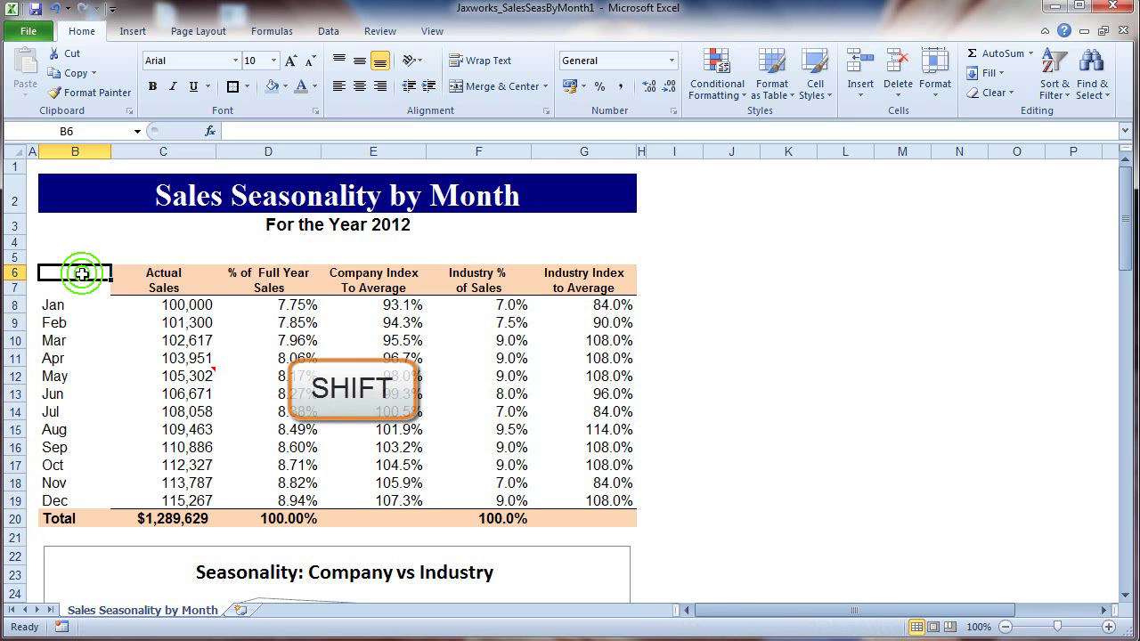
pyautogui.keyDown('shift'); pyautogui.click(268, 501); pyautogui.keyUp('shift')
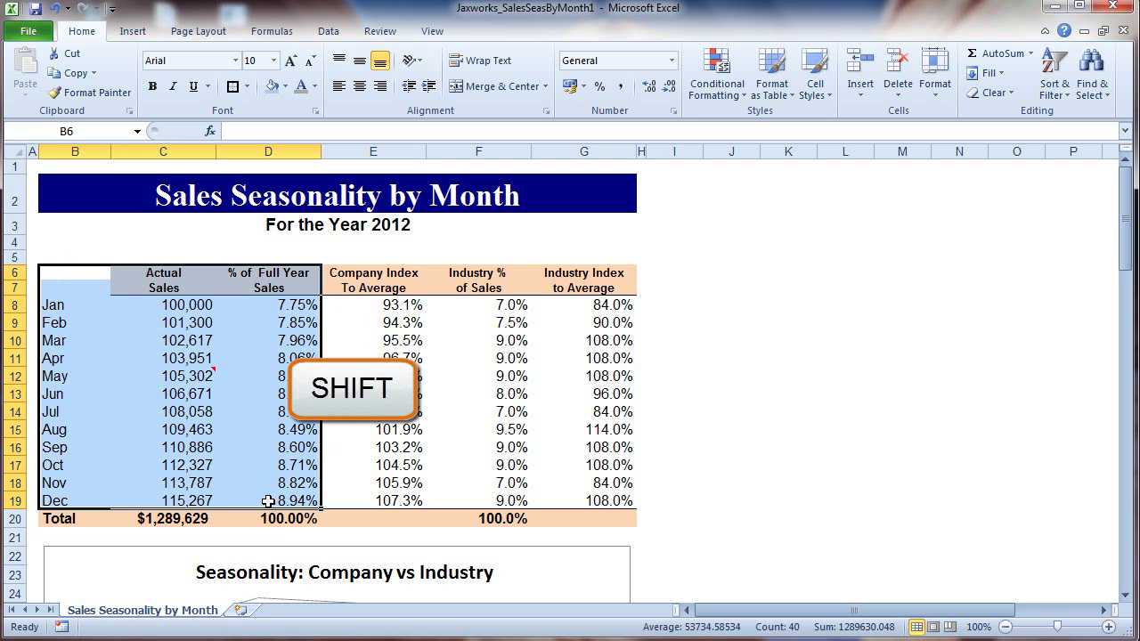
pyautogui.hotkey('ctrl', 'c')
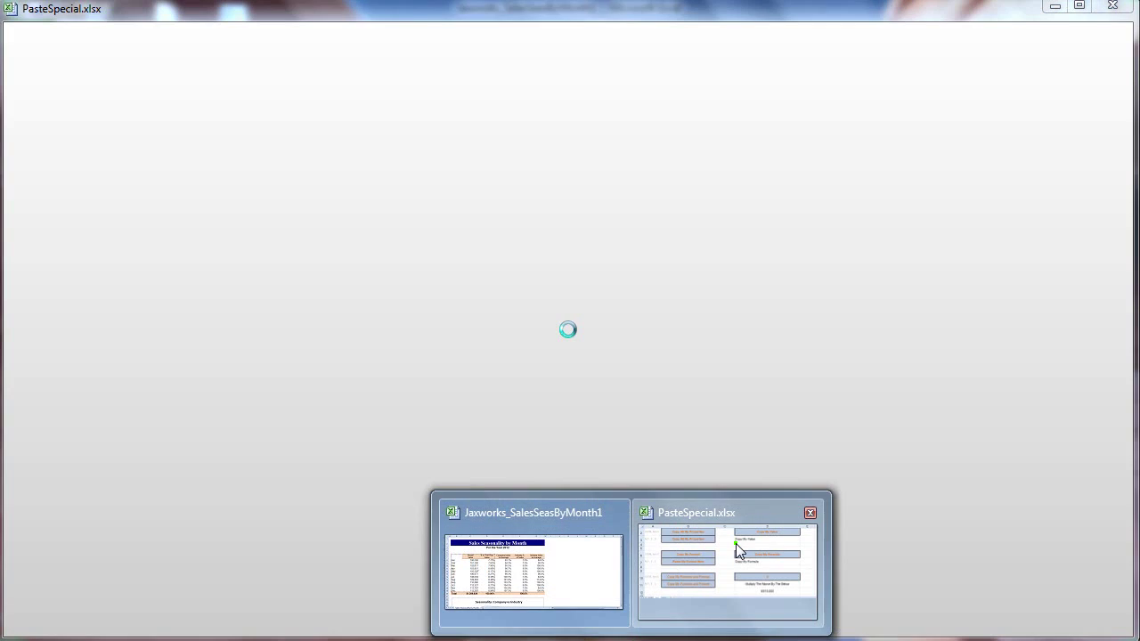
# - Paste the copied range at B4 of the Report sheet in PasteSpecial.xlsx with Paste Special set to All, and autofit column C
pyautogui.click(738, 544)
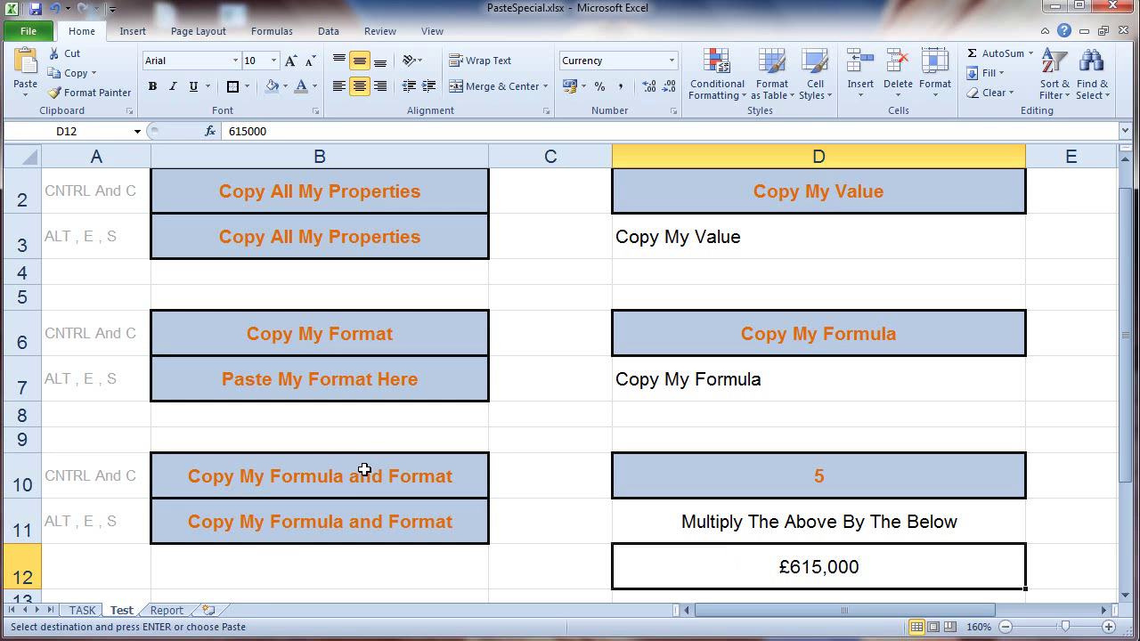
pyautogui.click(167, 610)
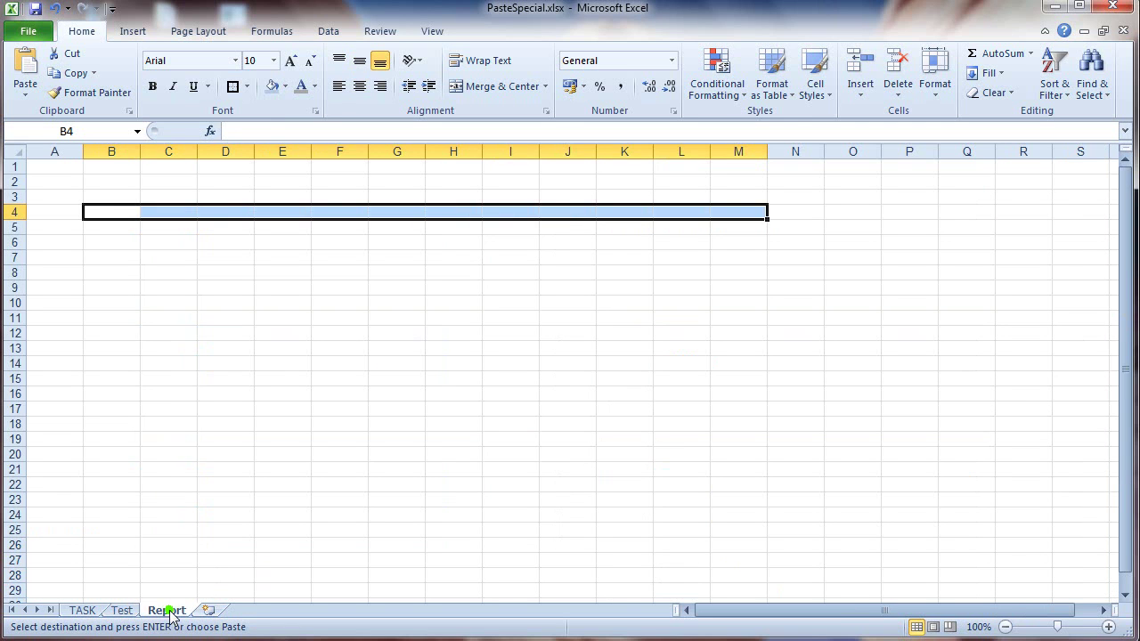
pyautogui.click(119, 211)
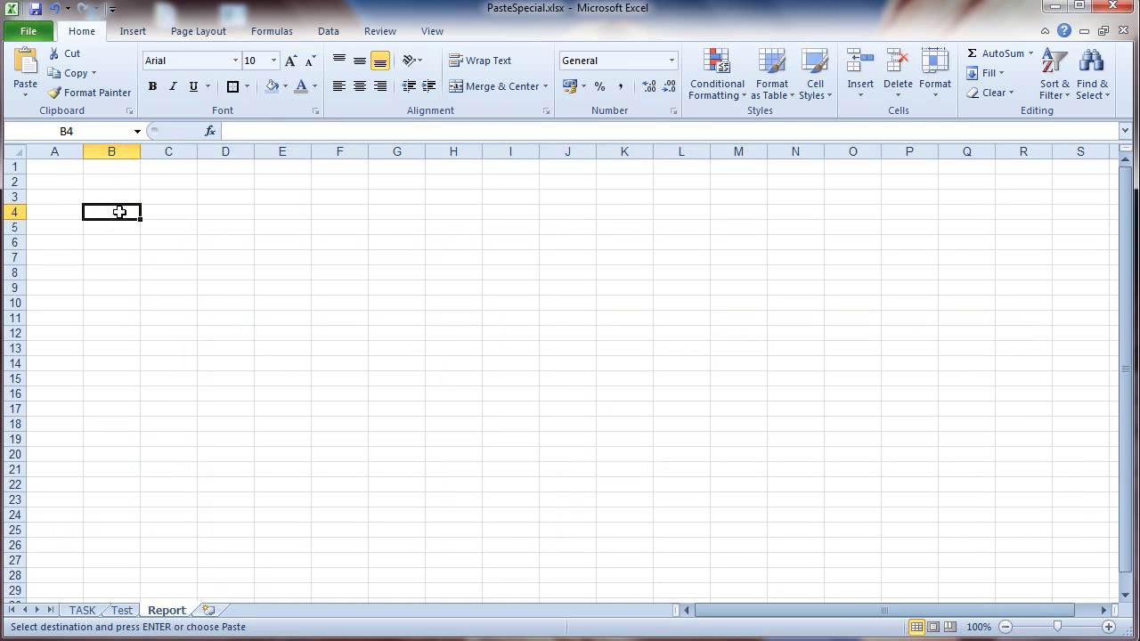
pyautogui.press('alt')
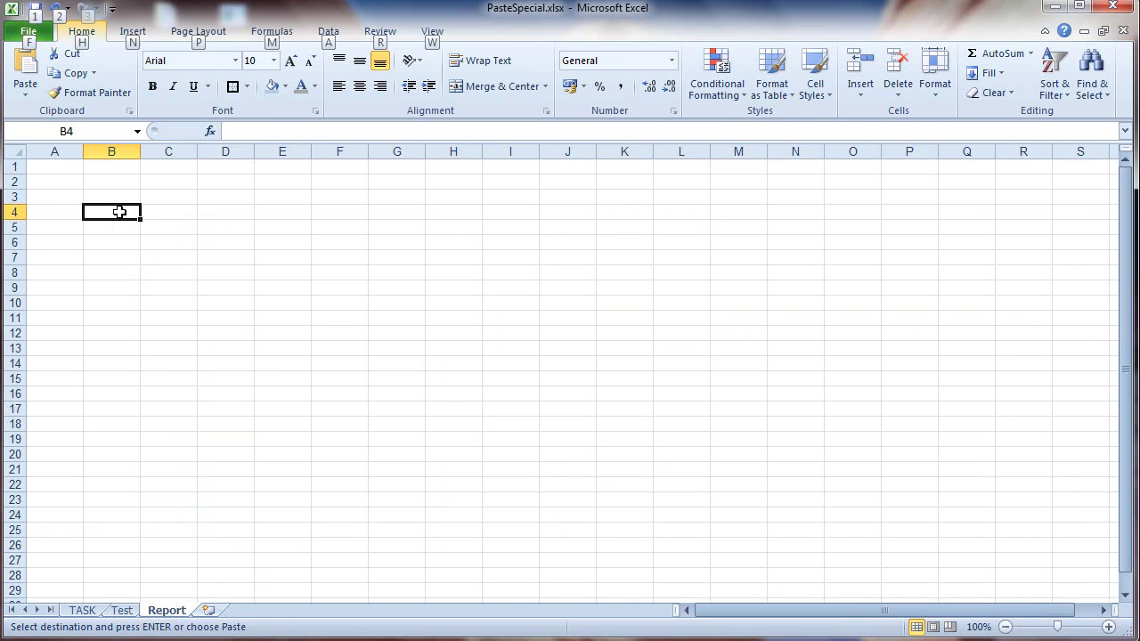
pyautogui.press('e')
pyautogui.press('s')
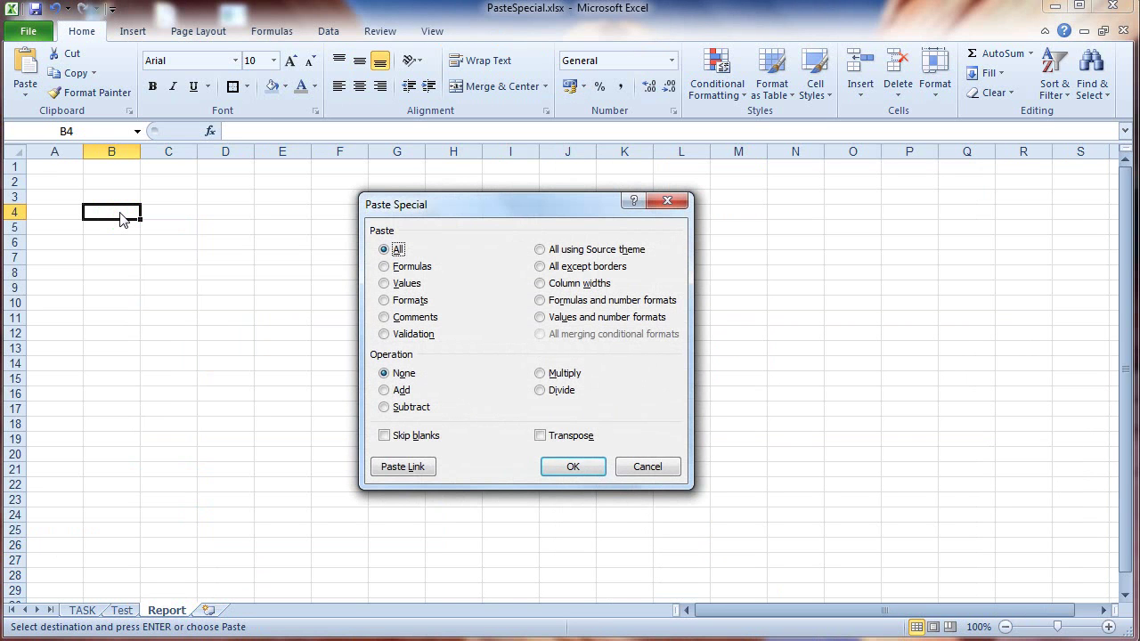
pyautogui.press('Return')
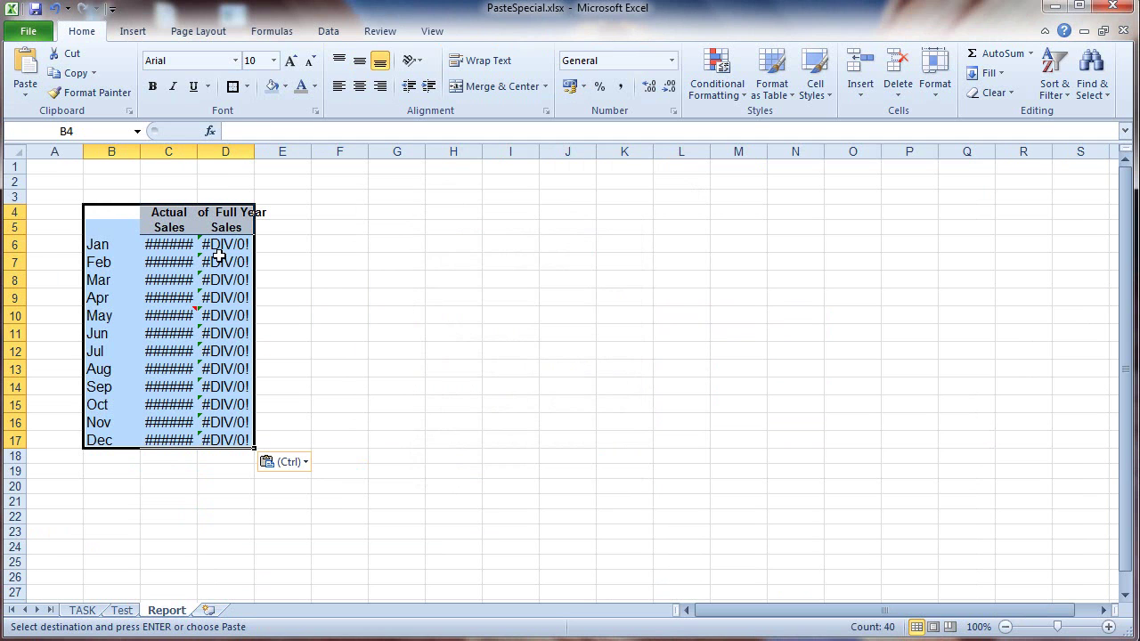
pyautogui.doubleClick(200, 145)
# - Examine the formula behind the January % of Full Year Sales cell in the Jaxworks_SalesSeasByMonth1 workbook, and return to the Report sheet
pyautogui.hotkey('alt', 'Tab')
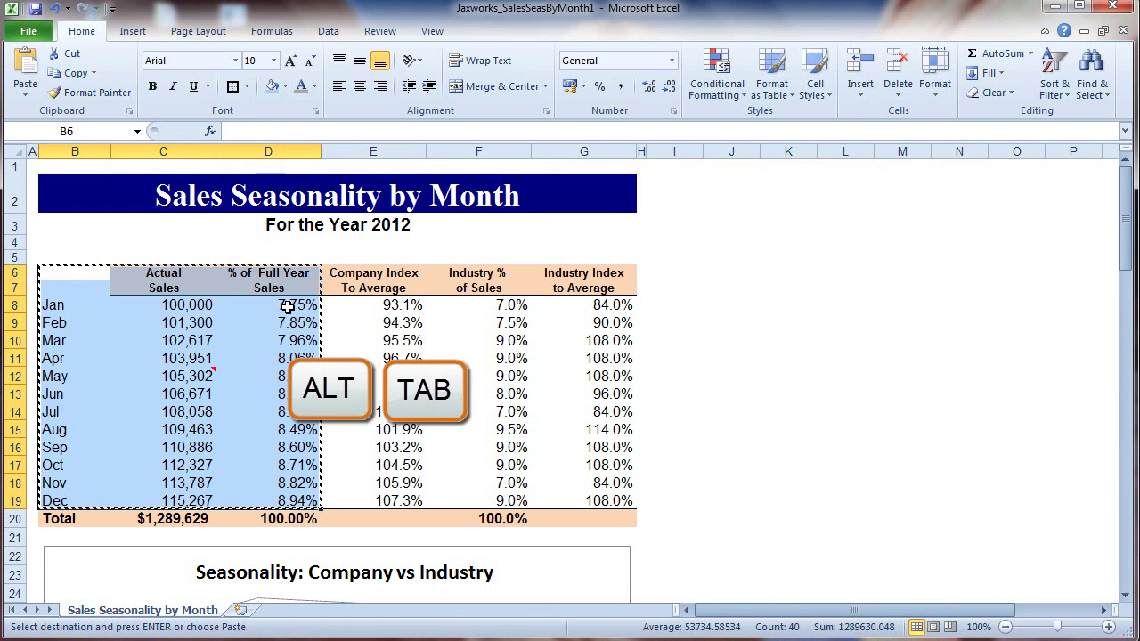
pyautogui.click(292, 305)
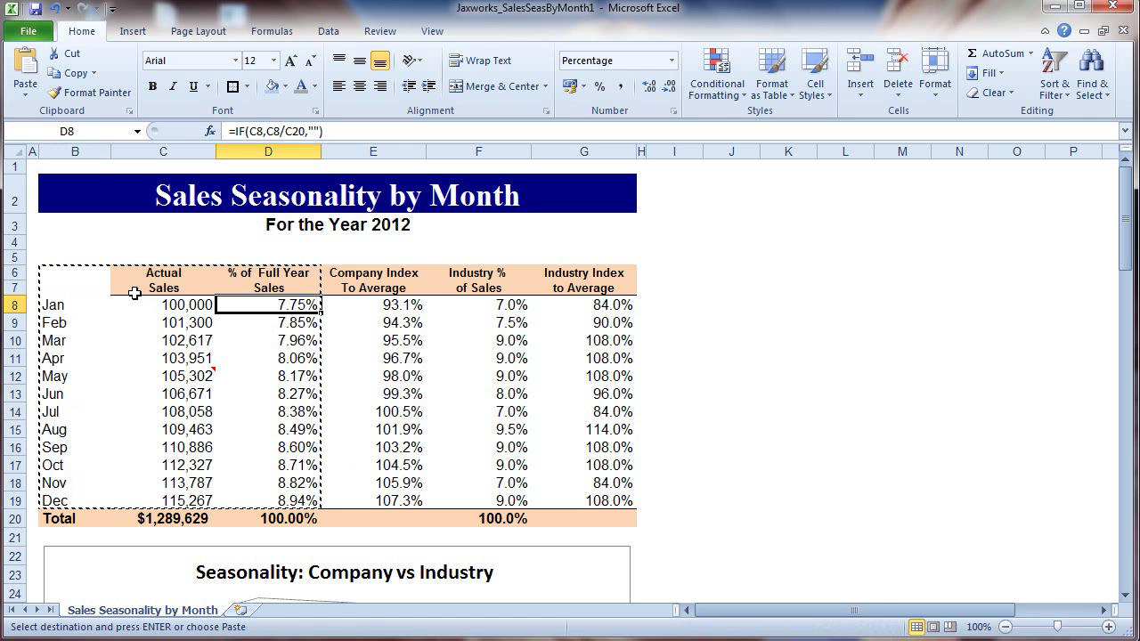
pyautogui.hotkey('alt', 'Tab')
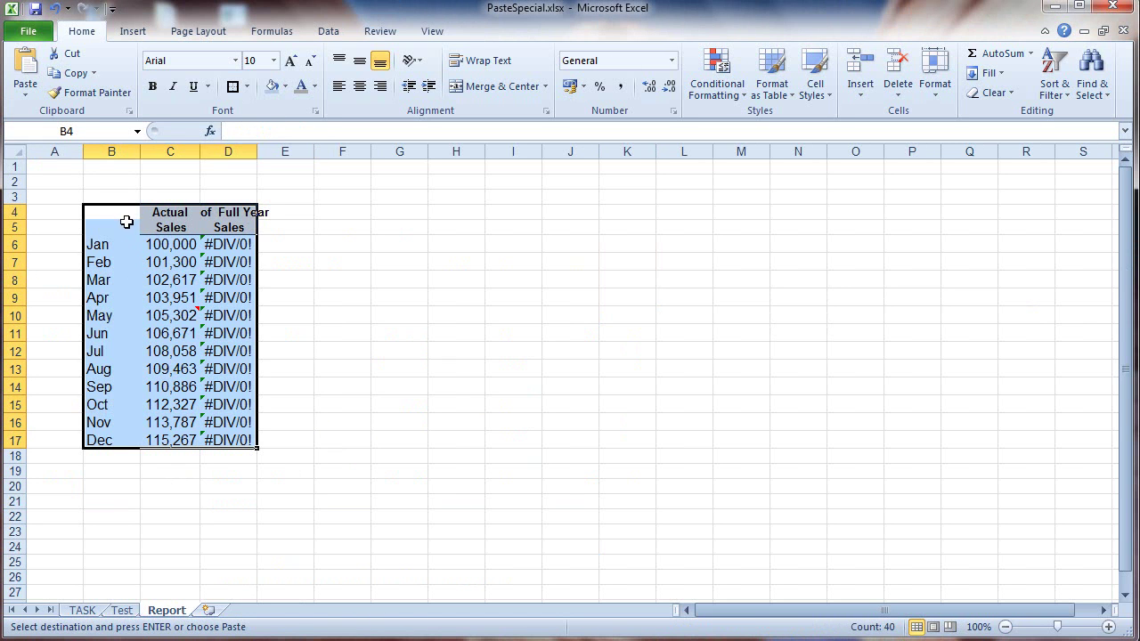
# - Paste the copied sales range at B4 again with Paste Special set to Values, and check the resulting percentage cells
pyautogui.click(126, 207)
pyautogui.press('alt')
pyautogui.press('e')
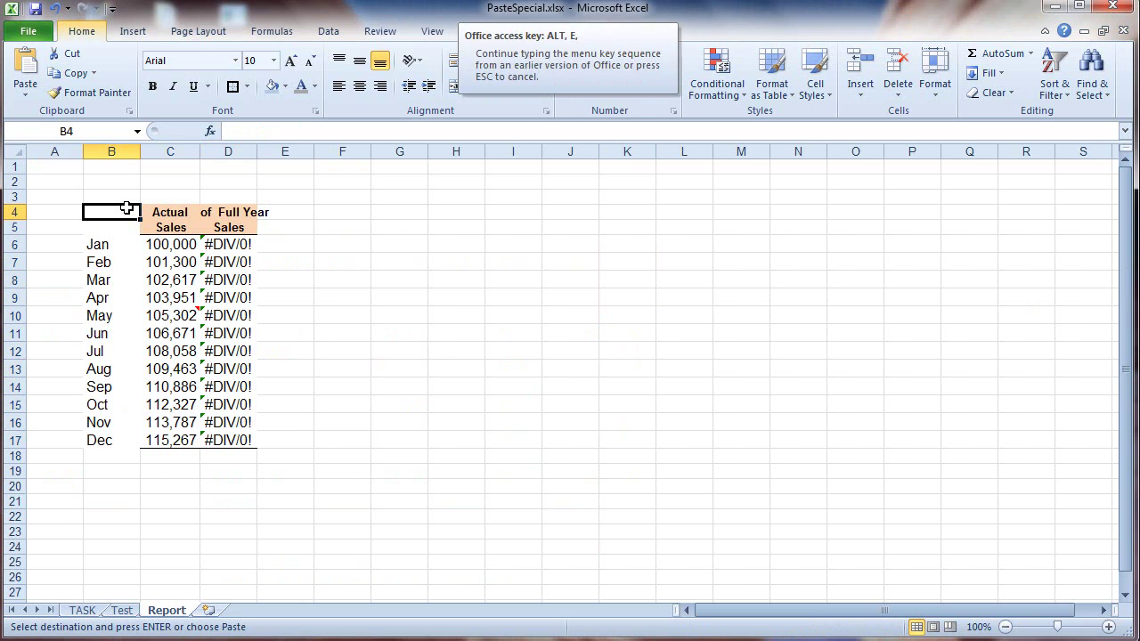
pyautogui.press('s')
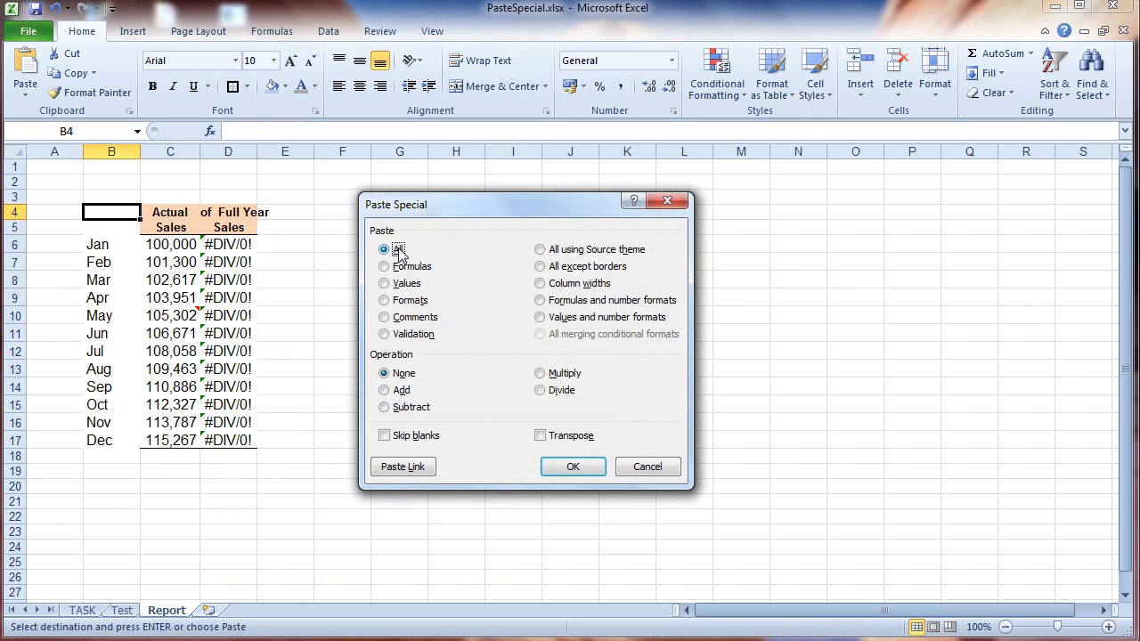
pyautogui.click(405, 286)
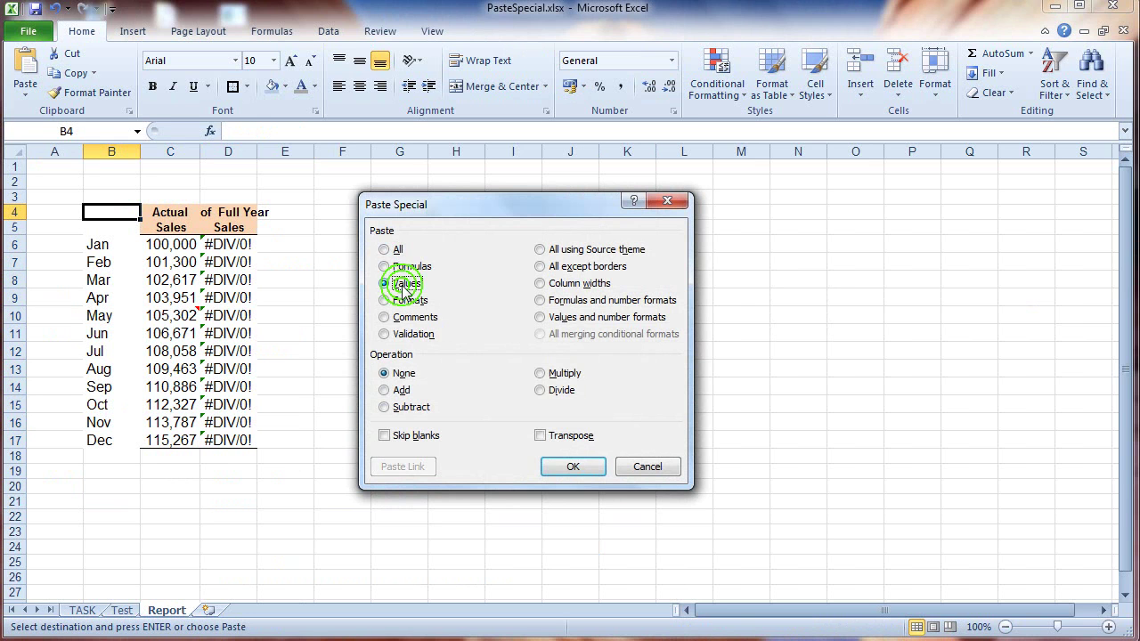
pyautogui.click(574, 465)
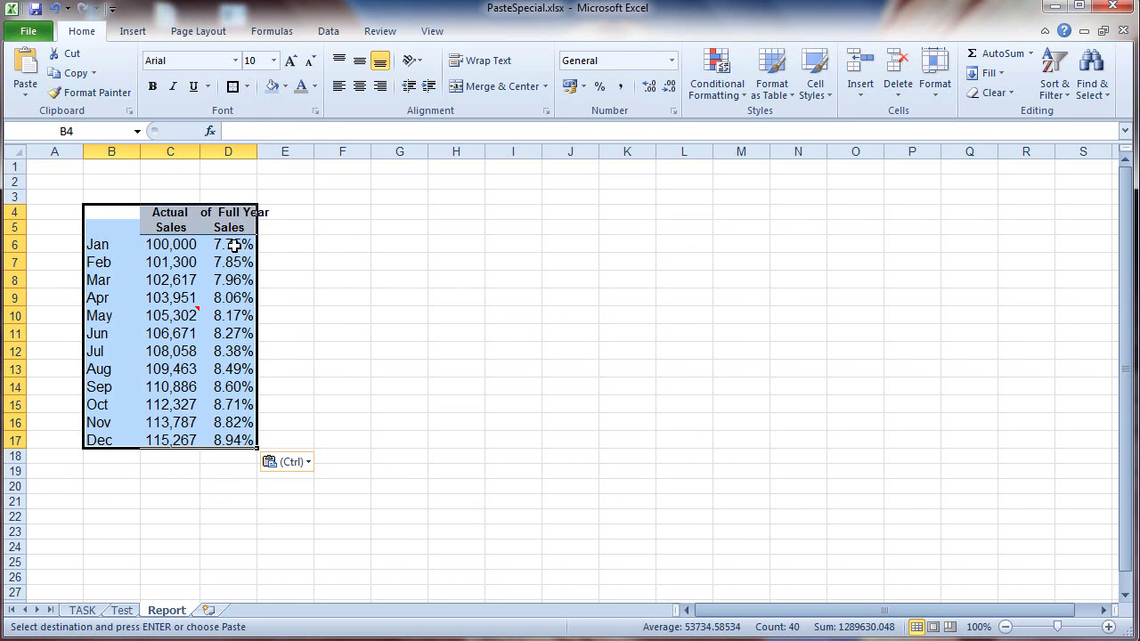
pyautogui.click(234, 245)
pyautogui.click(232, 281)
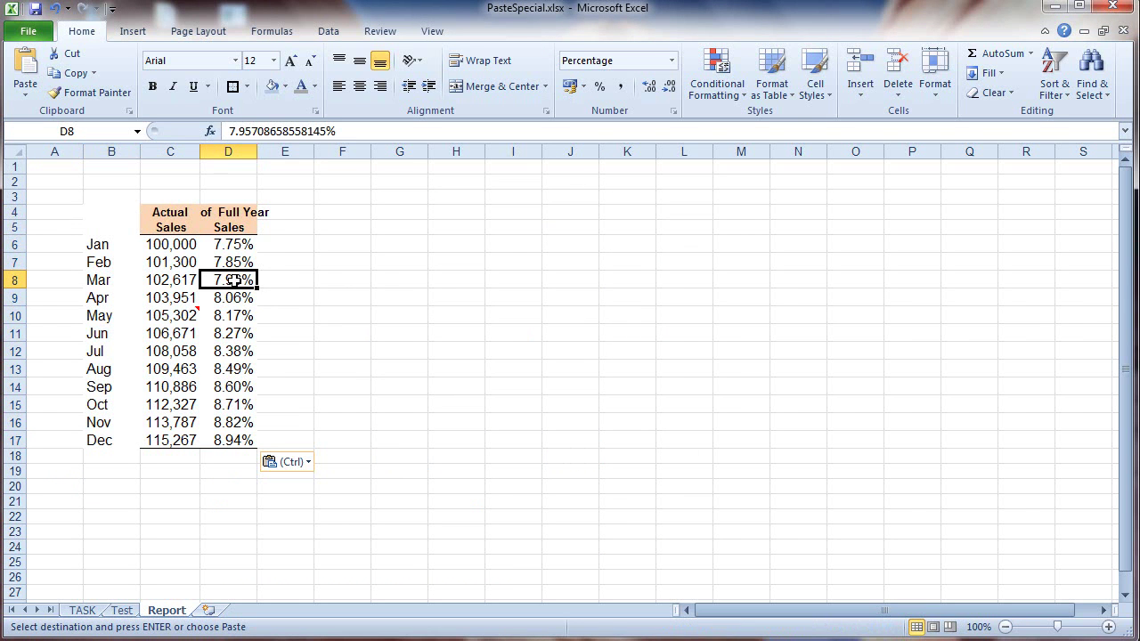
# - Apply only the source formatting to the sales table from B4 using Paste Special set to Formats
pyautogui.click(129, 213)
pyautogui.hotkey('alt', 'e')
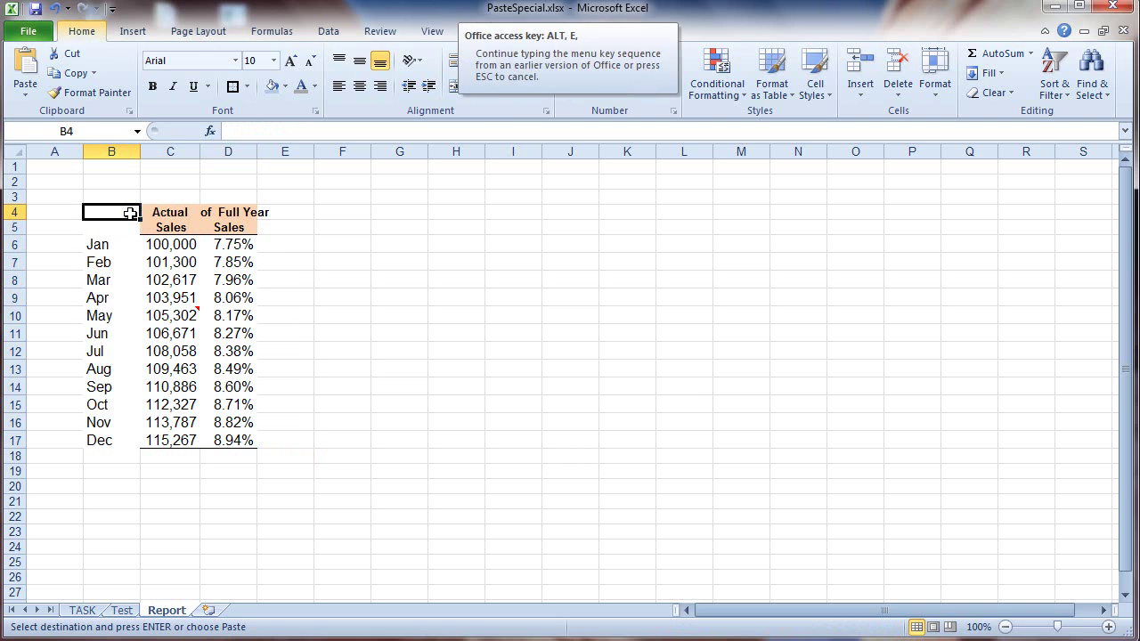
pyautogui.press('s')
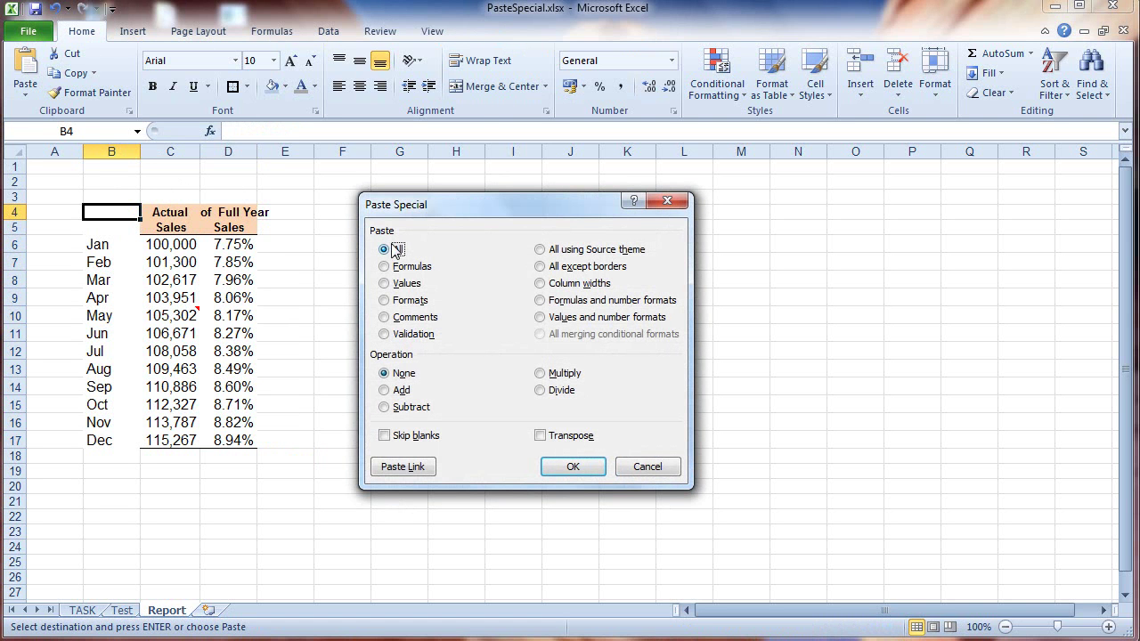
pyautogui.click(400, 301)
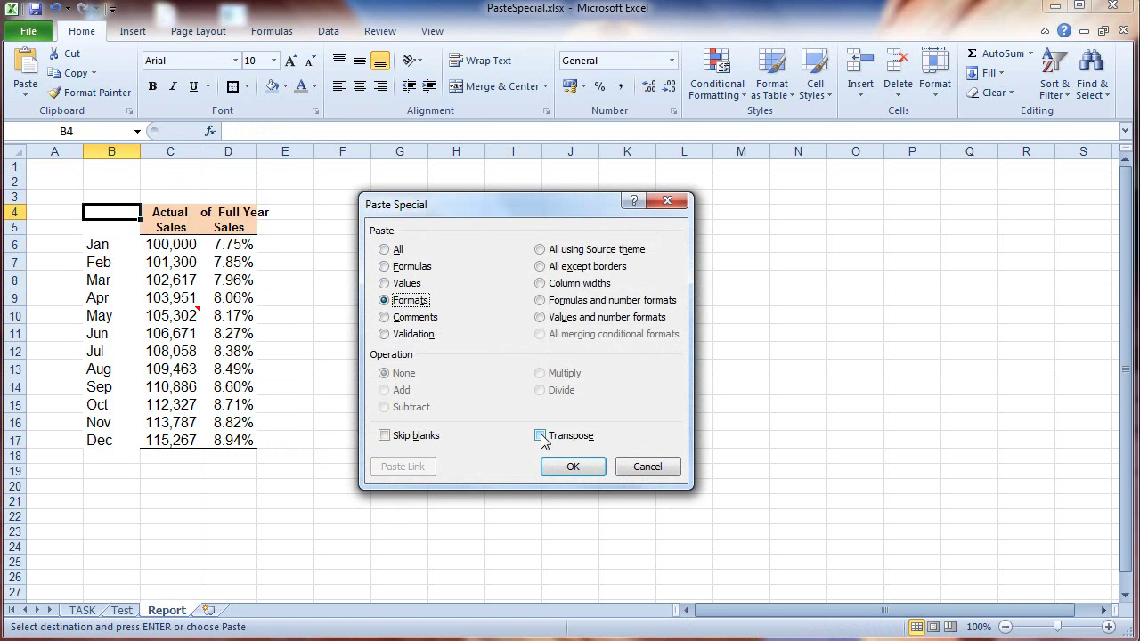
pyautogui.click(572, 467)
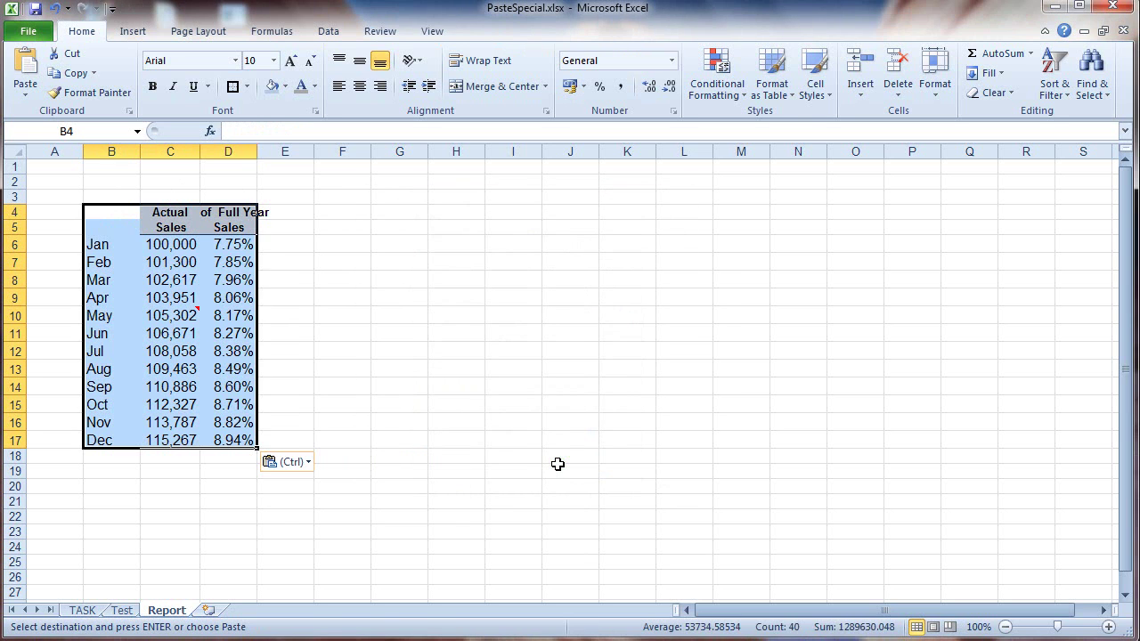
pyautogui.click(555, 464)
pyautogui.click(231, 227)
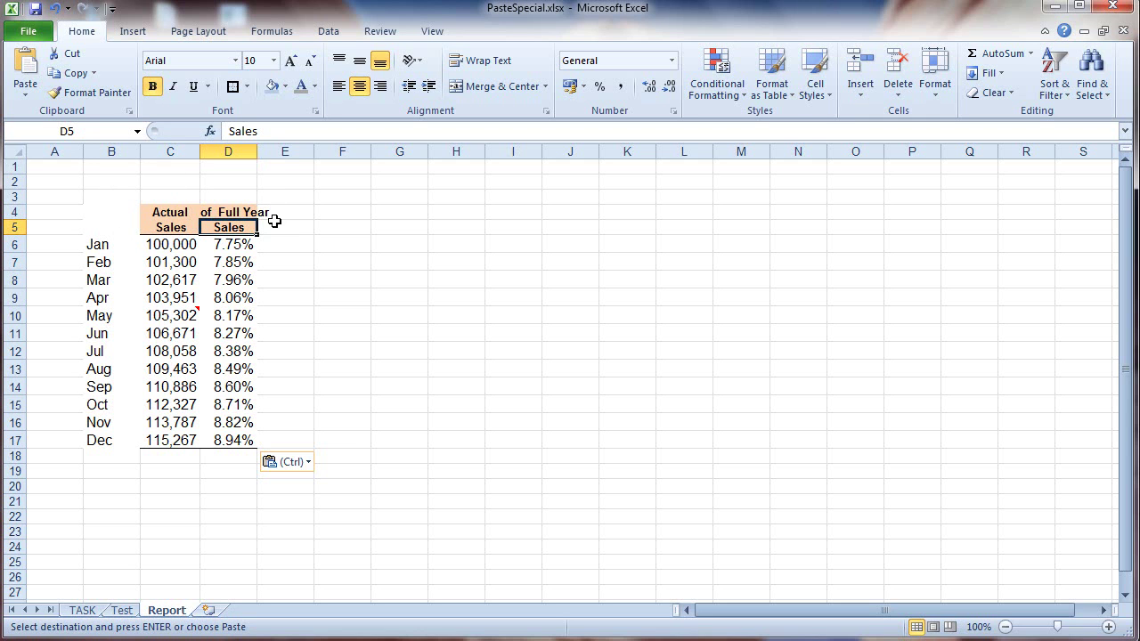
# - Copy the sales table B4:D17 and paste it at H4 with Paste Special set to Values and Transpose
pyautogui.click(123, 212)
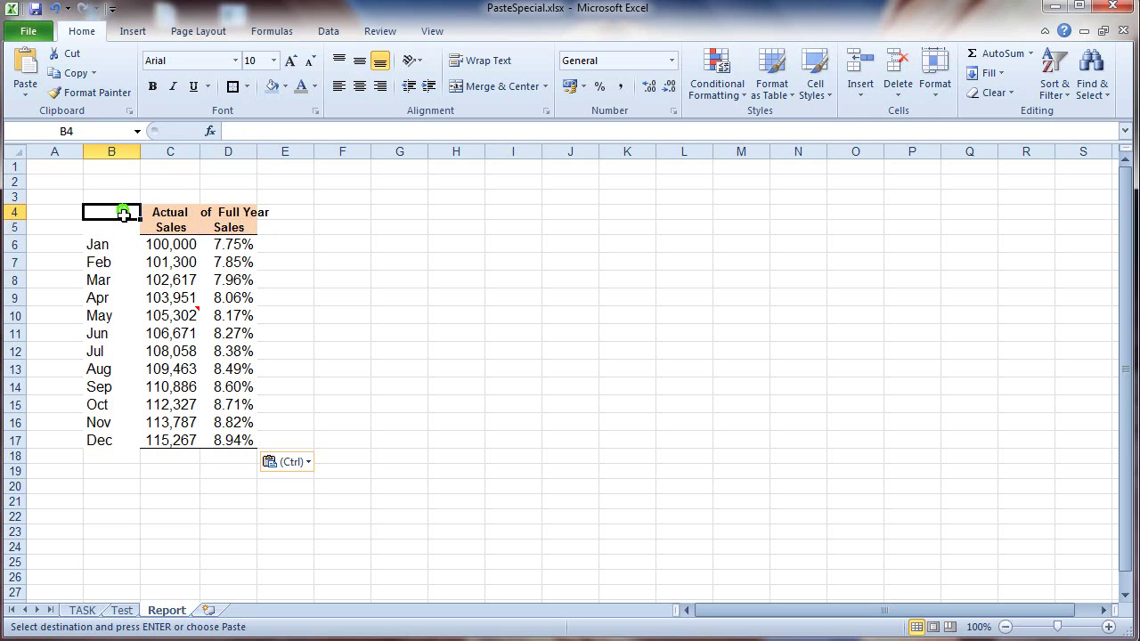
pyautogui.keyDown('shift'); pyautogui.click(229, 440); pyautogui.keyUp('shift')
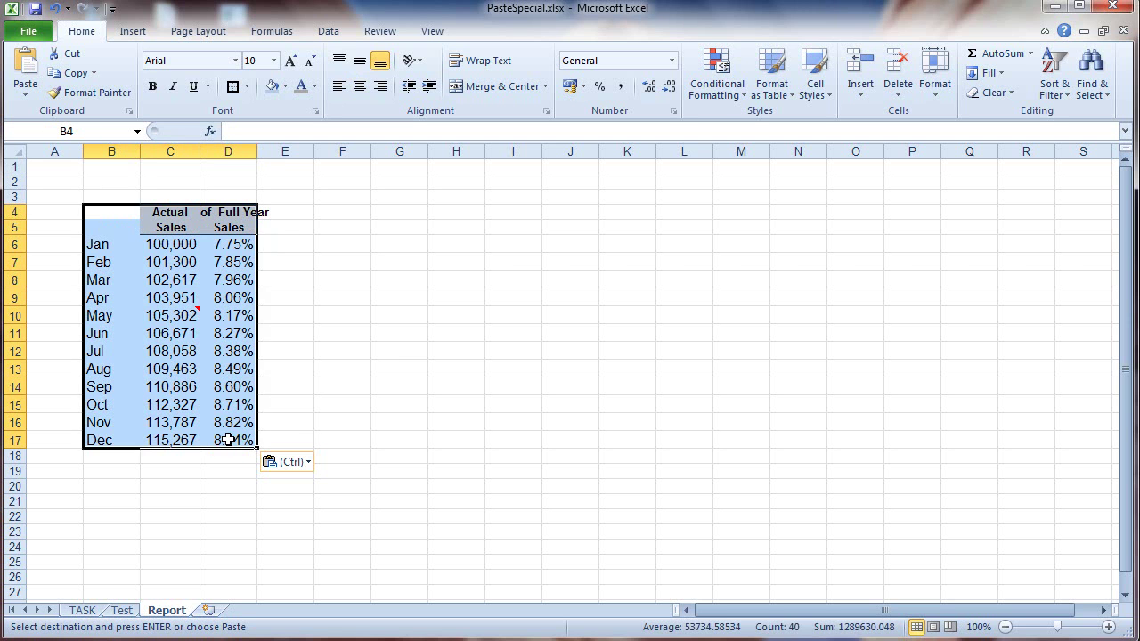
pyautogui.hotkey('ctrl', 'c')
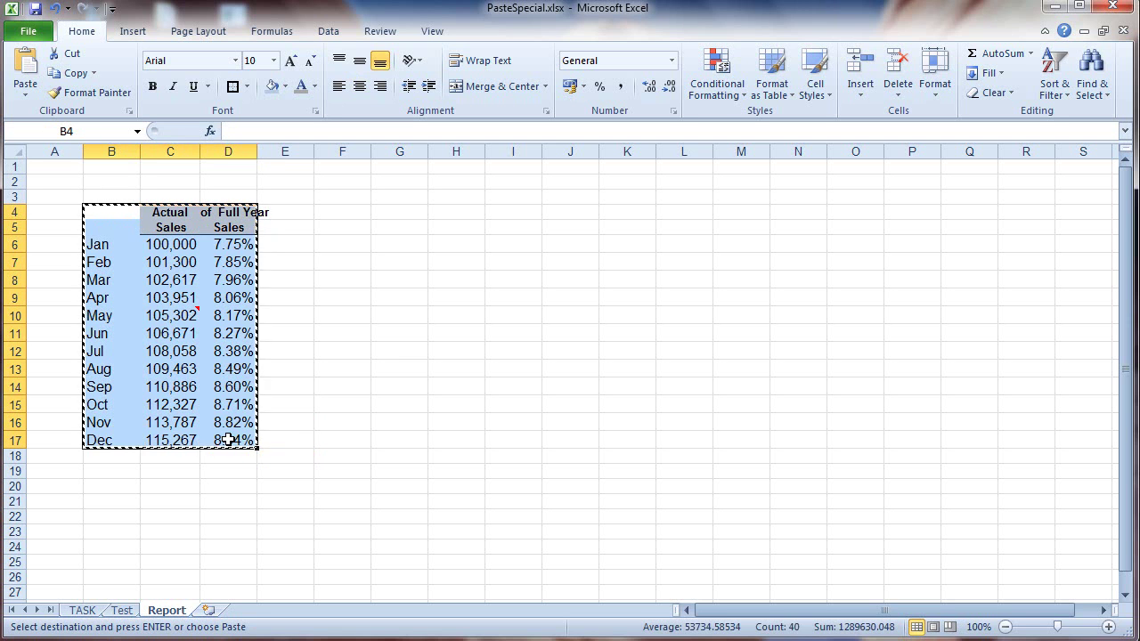
pyautogui.click(459, 212)
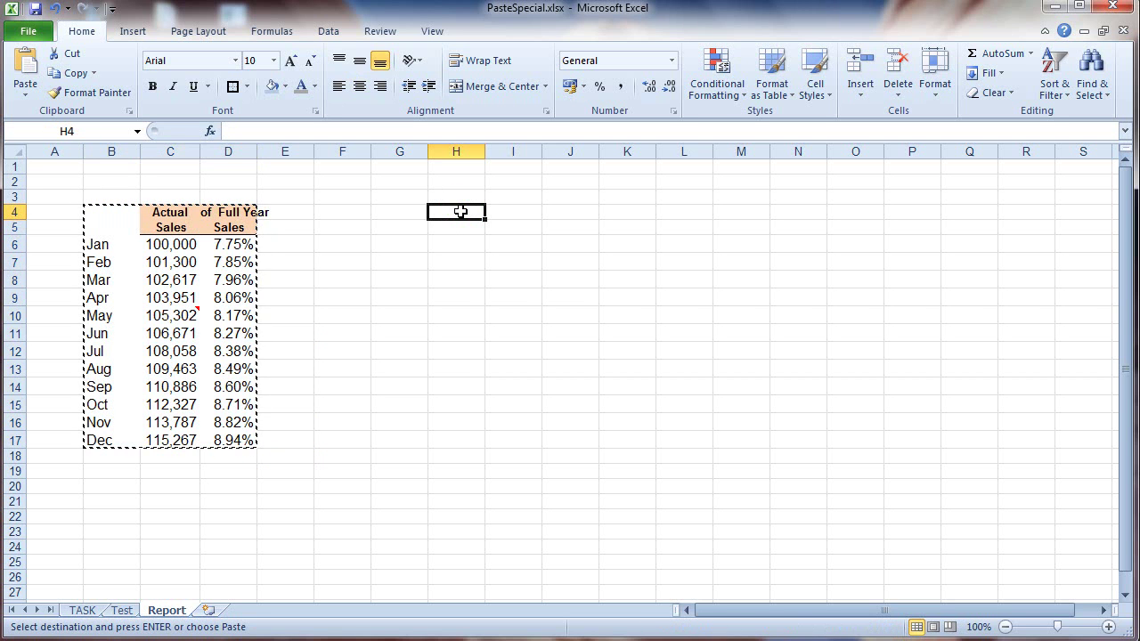
pyautogui.press('alt')
pyautogui.press('e')
pyautogui.press('s')
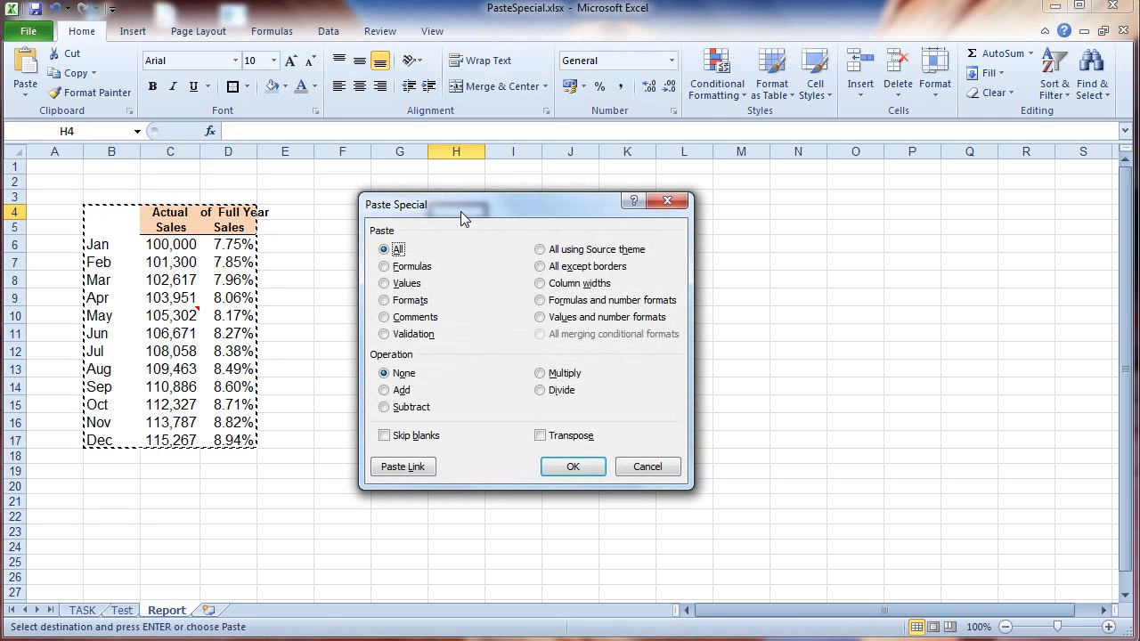
pyautogui.press('v')
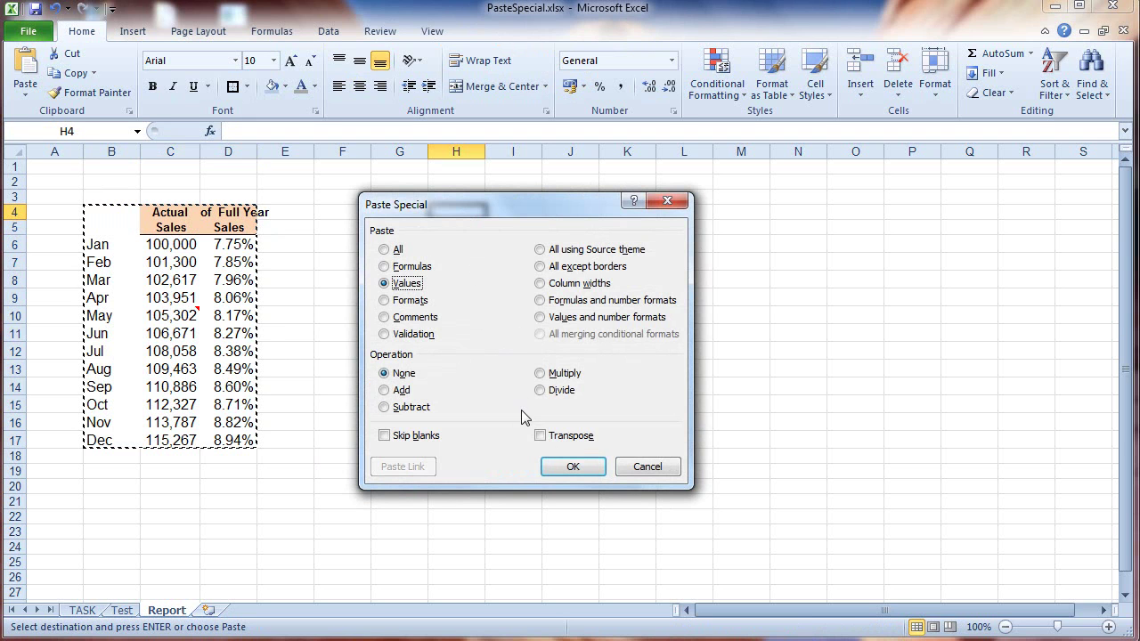
pyautogui.click(539, 437)
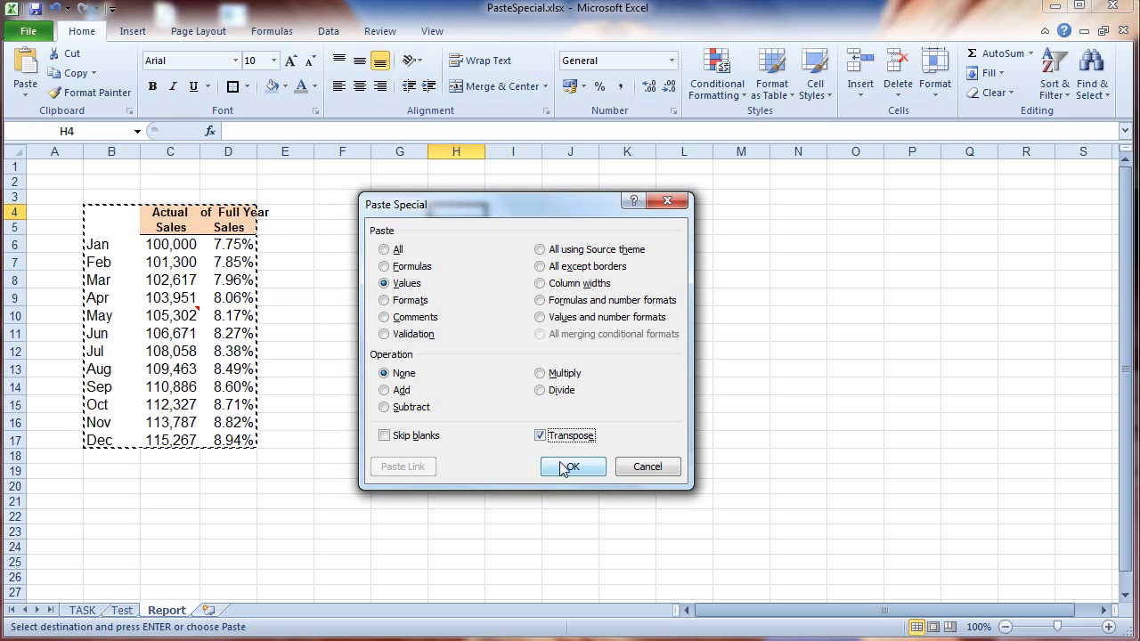
pyautogui.click(570, 466)
pyautogui.click(454, 214)
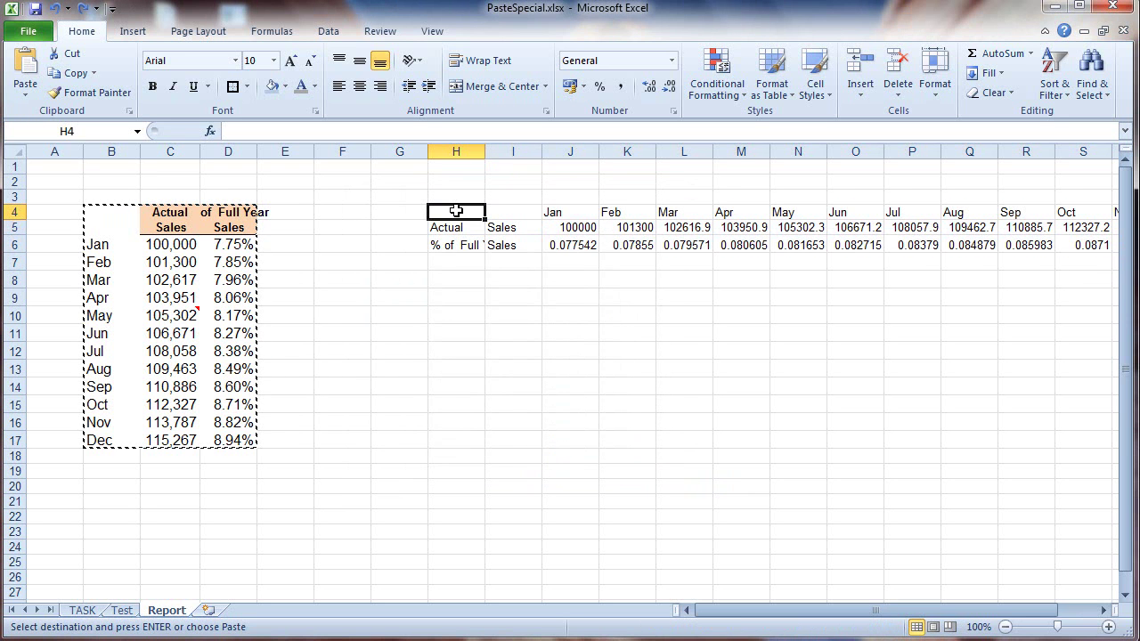
pyautogui.press('Escape')
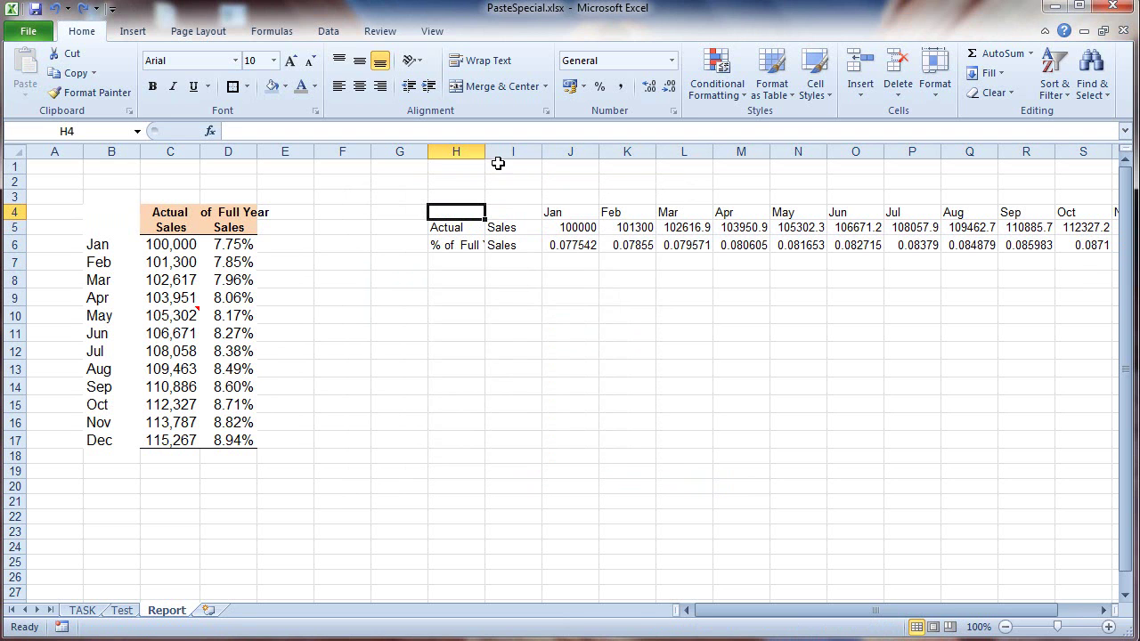
# - Autofit column H and examine the transposed monthly values from January to December
pyautogui.click(563, 211)
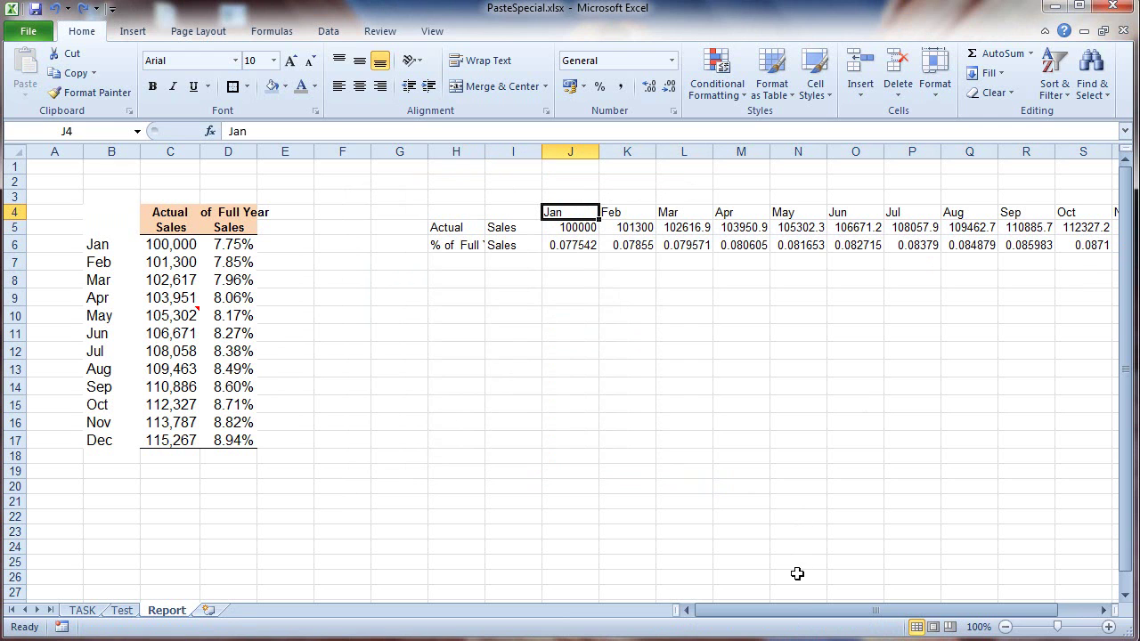
pyautogui.click(1104, 611)
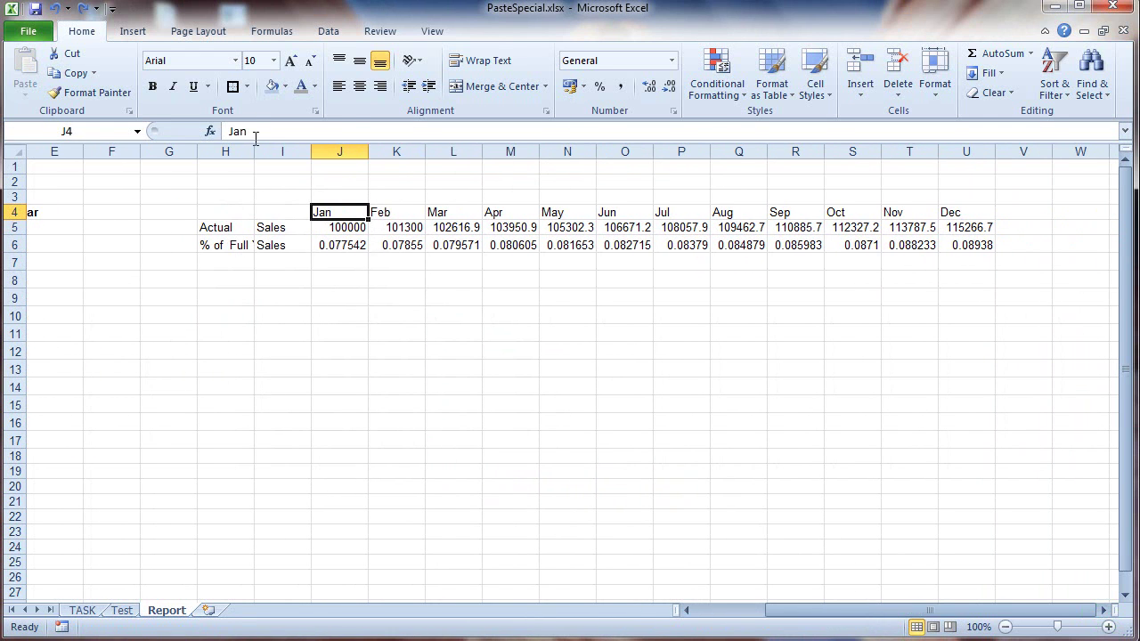
pyautogui.doubleClick(253, 151)
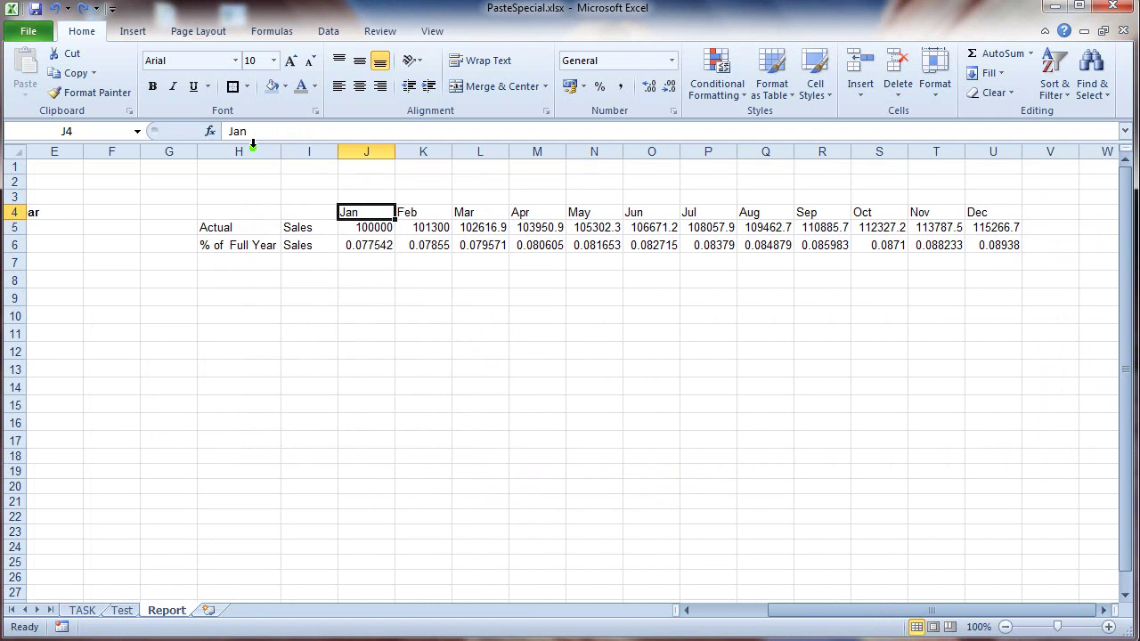
pyautogui.click(379, 242)
pyautogui.click(1013, 249)
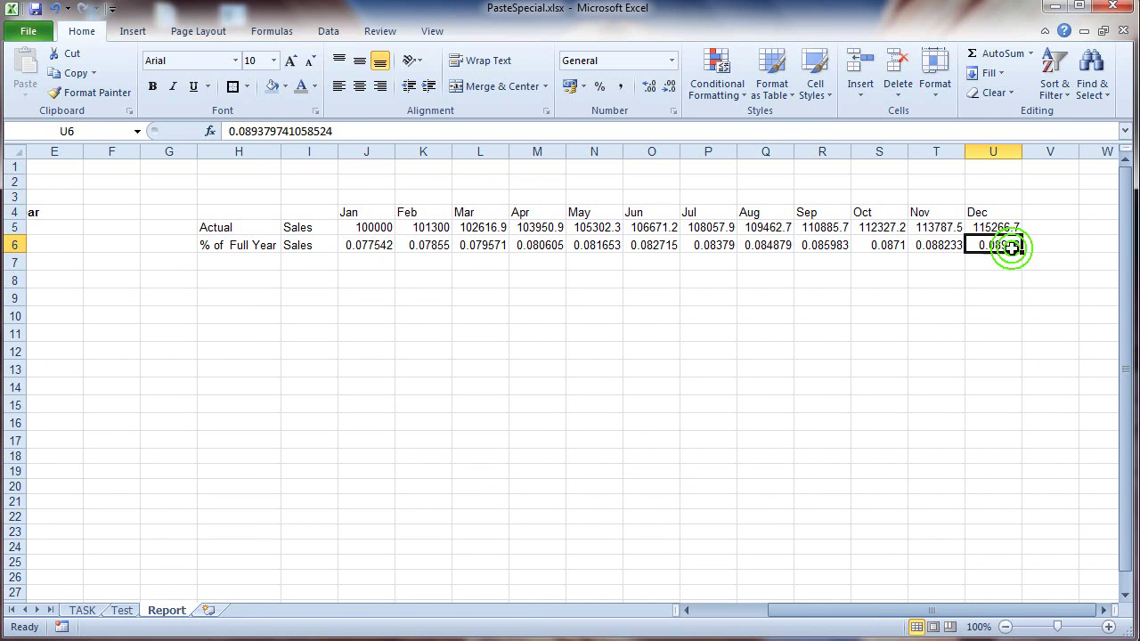
pyautogui.click(379, 245)
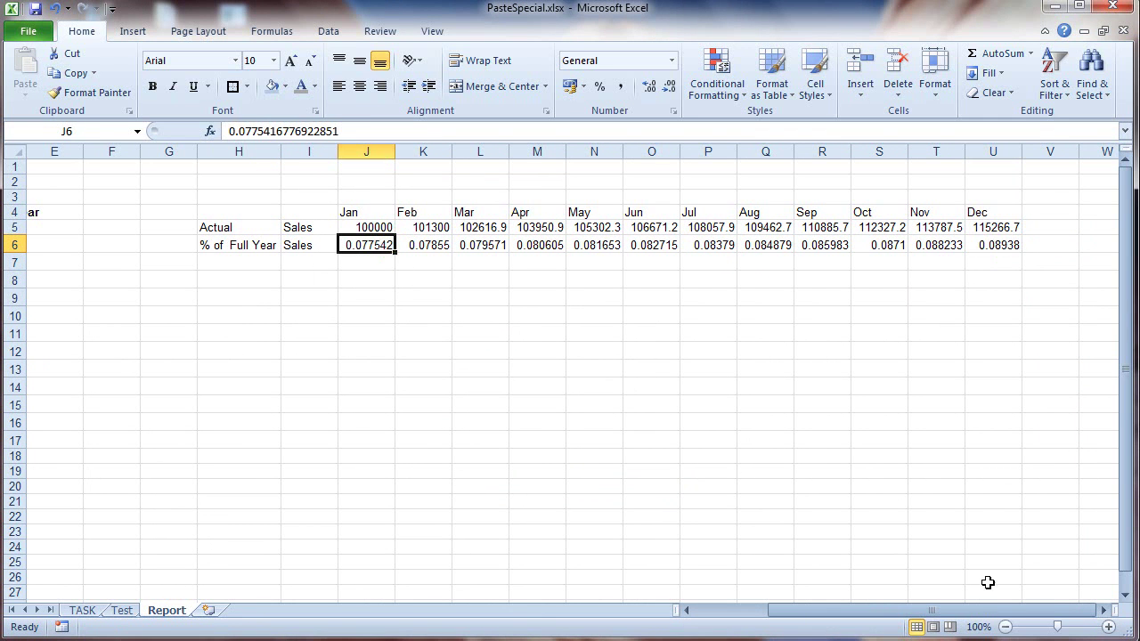
pyautogui.moveTo(997, 615); pyautogui.dragTo(855, 617)
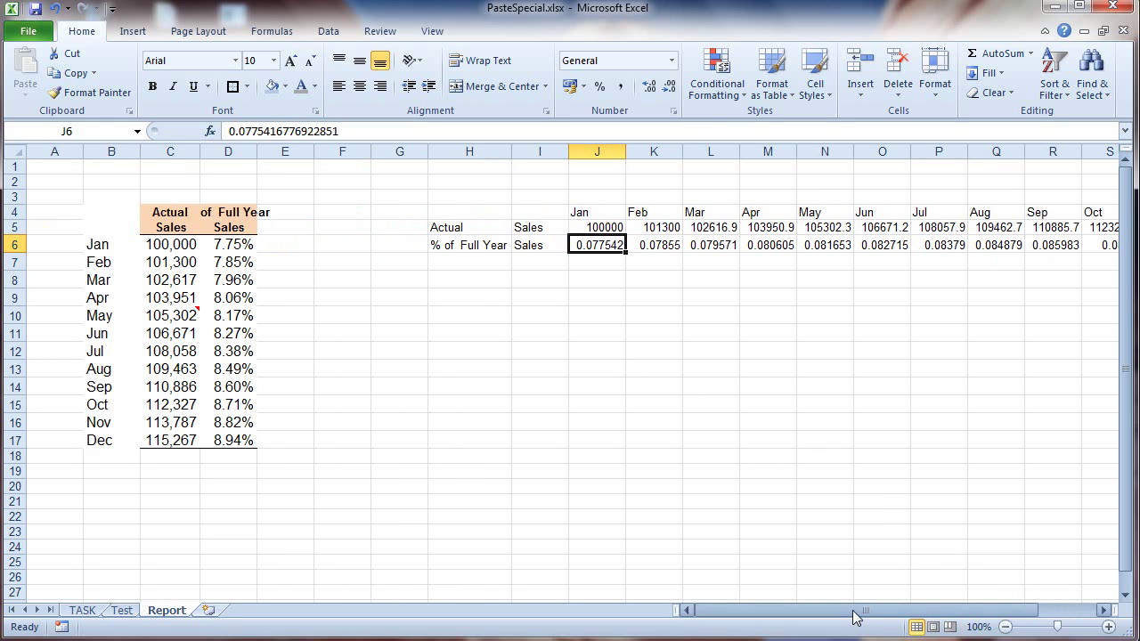
# - Select the horizontal month labels Jan to Dec in J4:U4 and copy them
pyautogui.click(588, 210)
pyautogui.hotkey('shift', 'Right')
pyautogui.hotkey('shift', 'Right')
pyautogui.hotkey('shift', 'Right')
pyautogui.hotkey('shift', 'Right')
pyautogui.hotkey('shift', 'Right')
pyautogui.hotkey('shift', 'Right')
pyautogui.hotkey('shift', 'Right')
pyautogui.hotkey('shift', 'Right')
pyautogui.hotkey('shift', 'Right')
pyautogui.hotkey('shift', 'Right')
pyautogui.hotkey('shift', 'Right')
pyautogui.hotkey('ctrl', 'c')
# - Paste the copied months down column I from I8 with Paste Special set to Values and Transpose
pyautogui.press('Left')
pyautogui.press('Left')
pyautogui.press('Down')
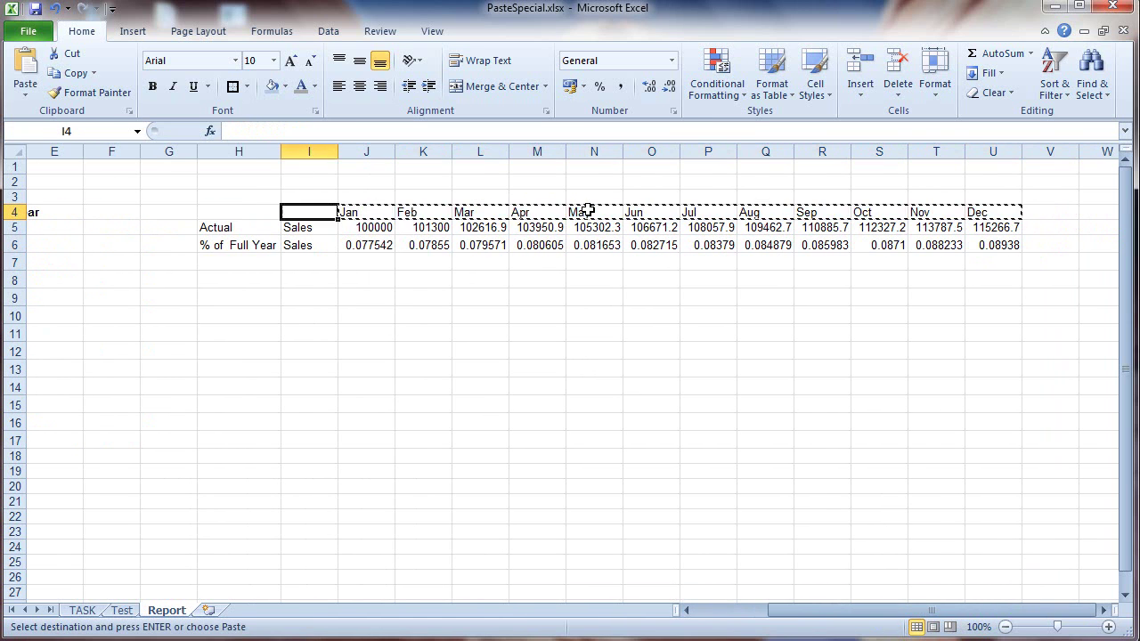
pyautogui.press('Down')
pyautogui.press('Down')
pyautogui.press('Down')
pyautogui.press('Right')
pyautogui.press('alt')
pyautogui.press('e')
pyautogui.press('s')
pyautogui.press('v')
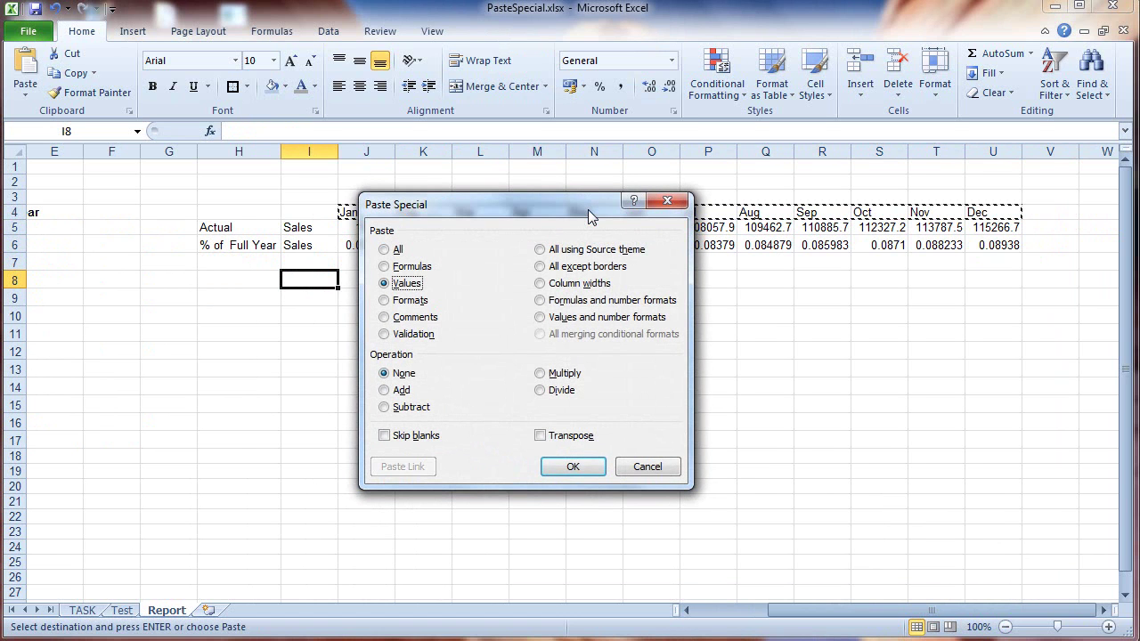
pyautogui.click(540, 436)
pyautogui.click(555, 469)
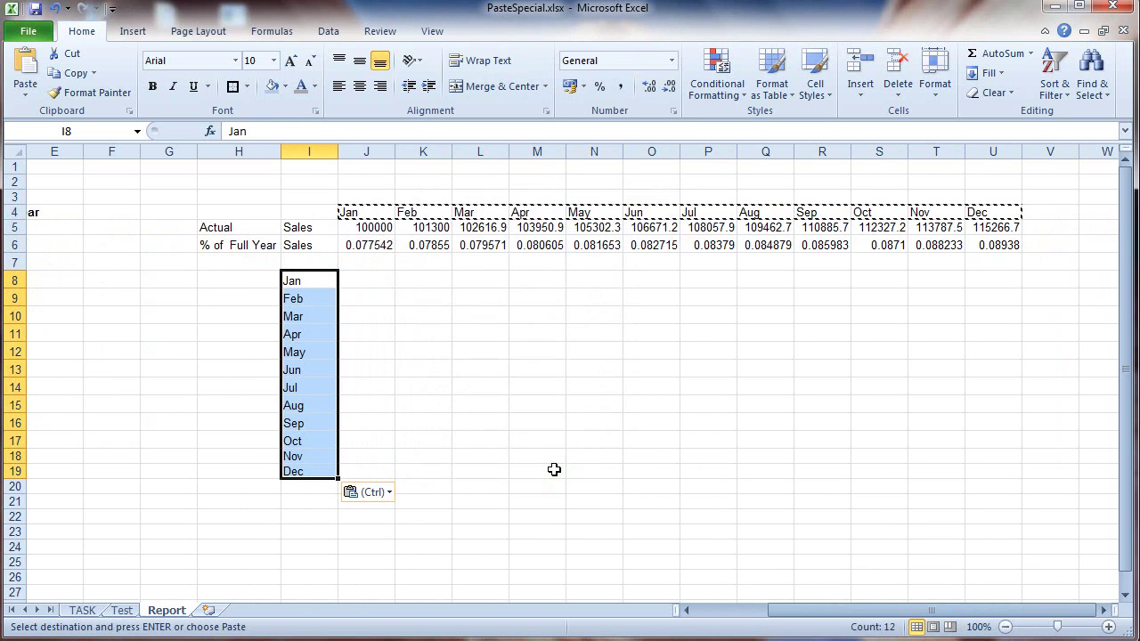
pyautogui.press('Escape')
pyautogui.click(554, 469)
pyautogui.moveTo(789, 610); pyautogui.dragTo(677, 602)
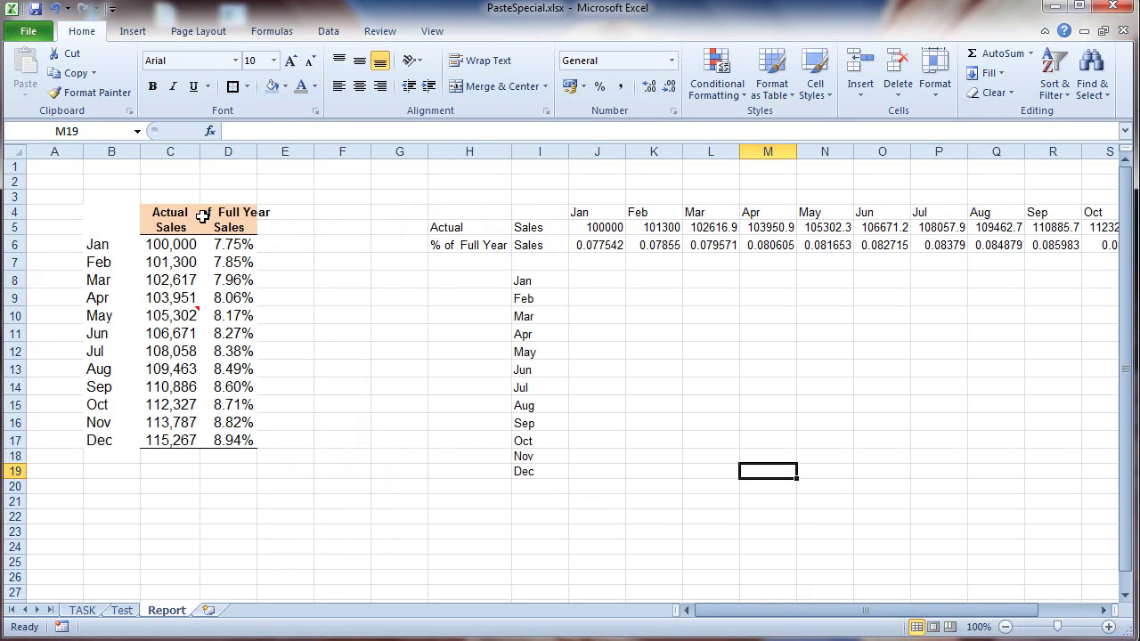
# - Copy the Actual header in C4 and paste it with its formatting into C20 using a regular paste
pyautogui.click(183, 207)
pyautogui.press('Down')
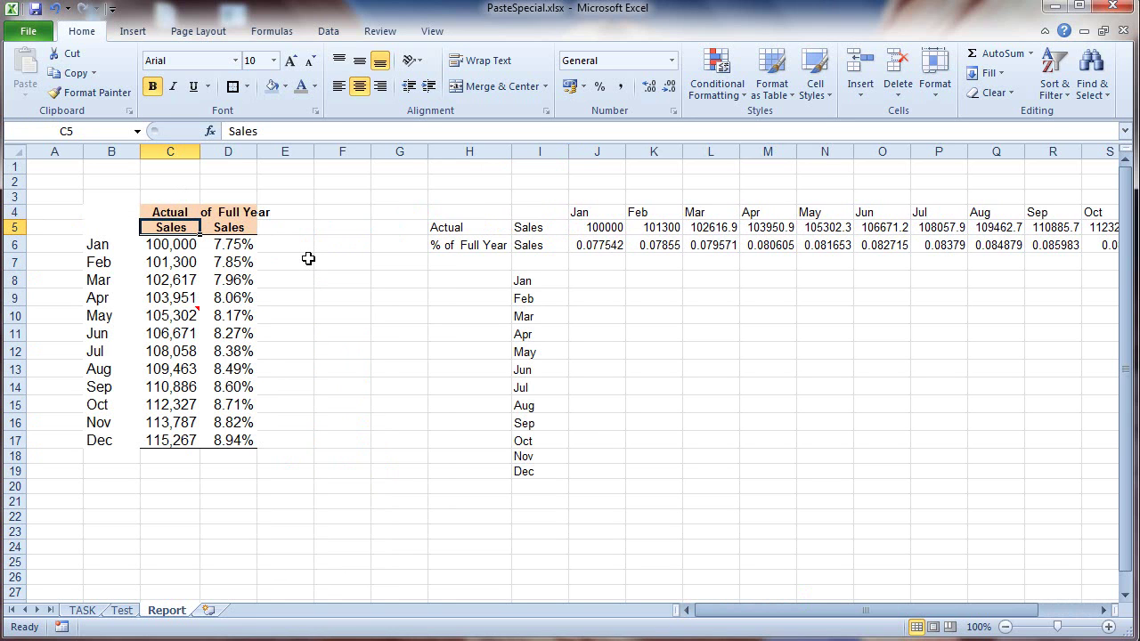
pyautogui.click(129, 212)
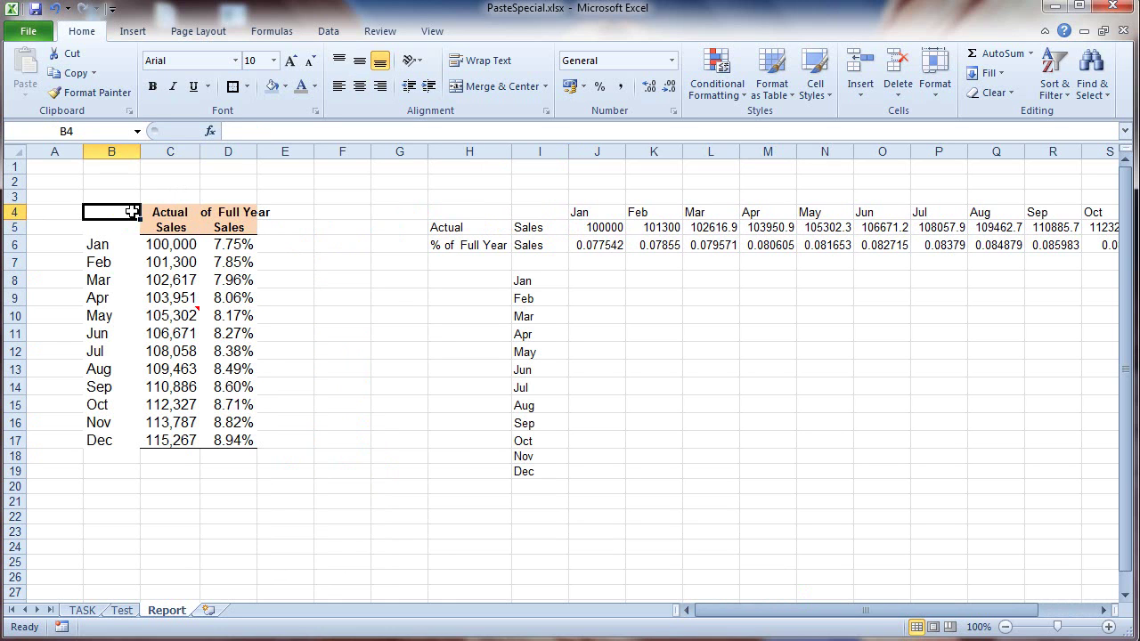
pyautogui.click(166, 211)
pyautogui.hotkey('ctrl', 'c')
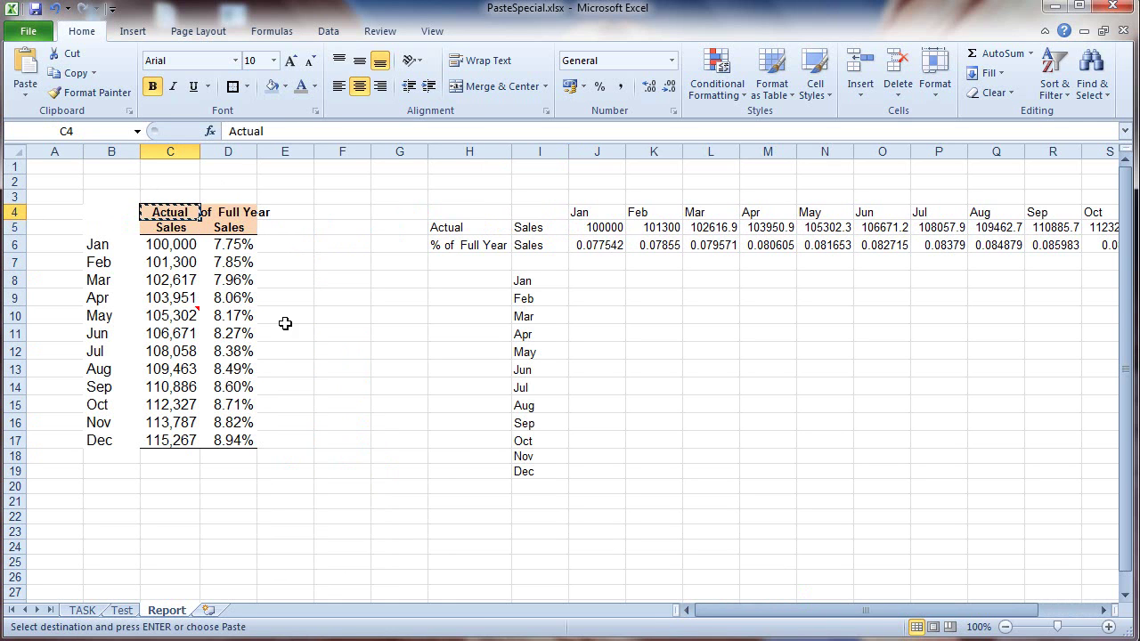
pyautogui.click(170, 487)
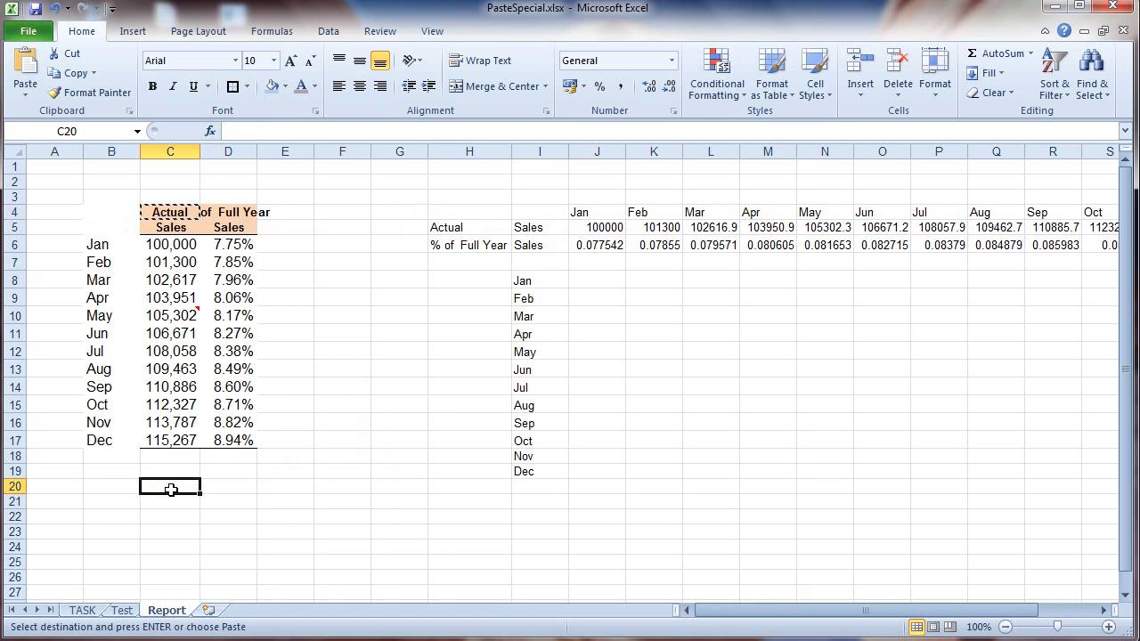
pyautogui.hotkey('ctrl', 'v')
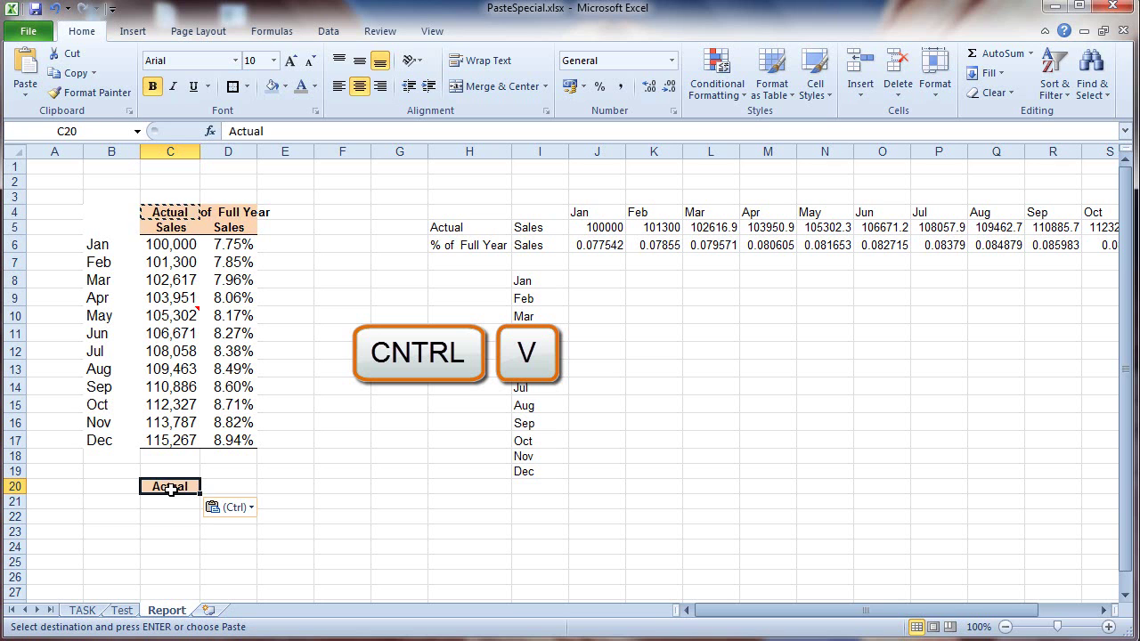
pyautogui.press('Escape')
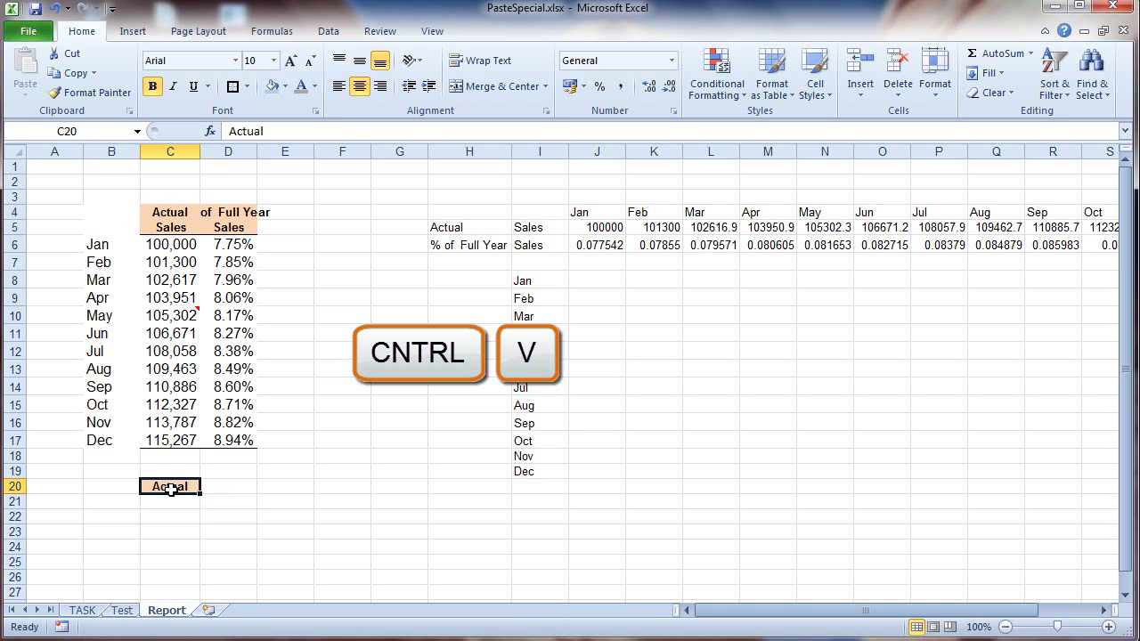
pyautogui.click(224, 486)
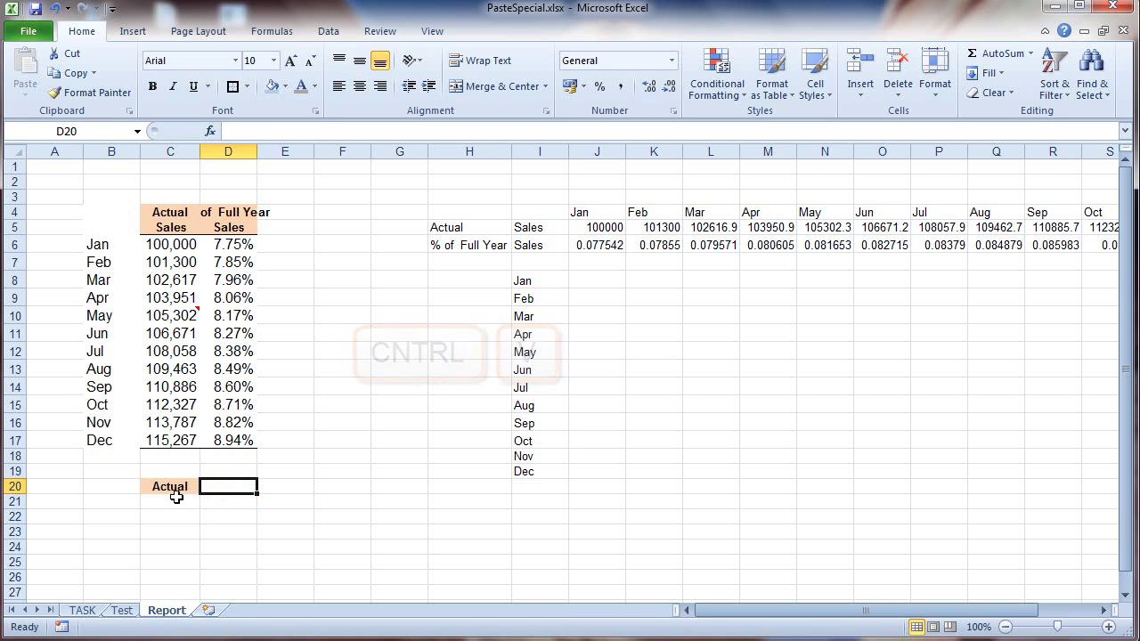
pyautogui.click(187, 485)
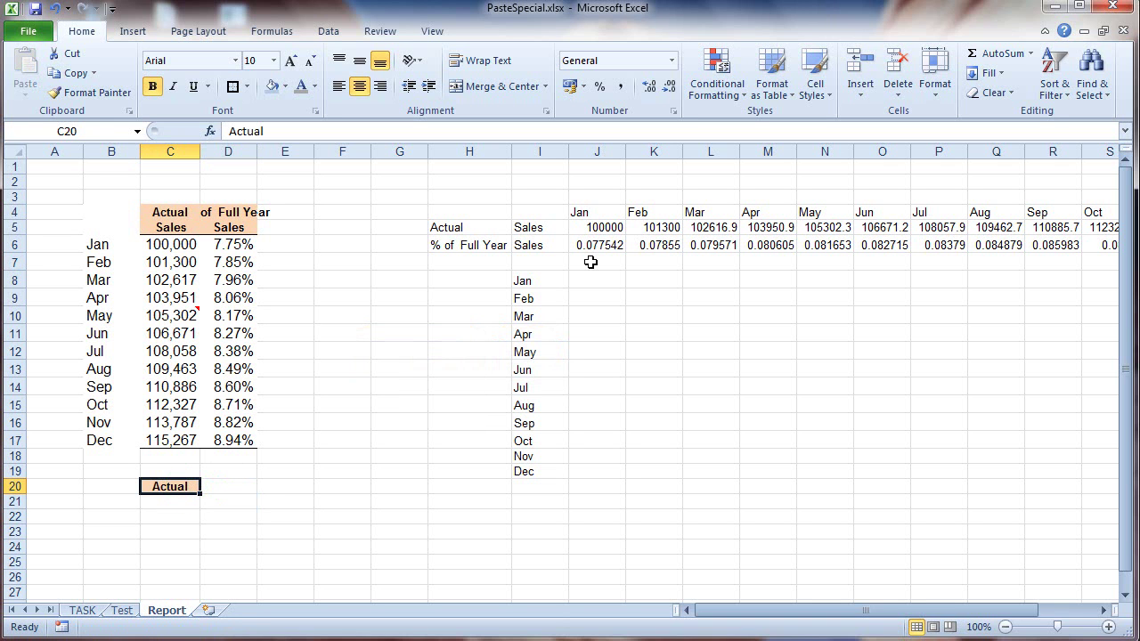